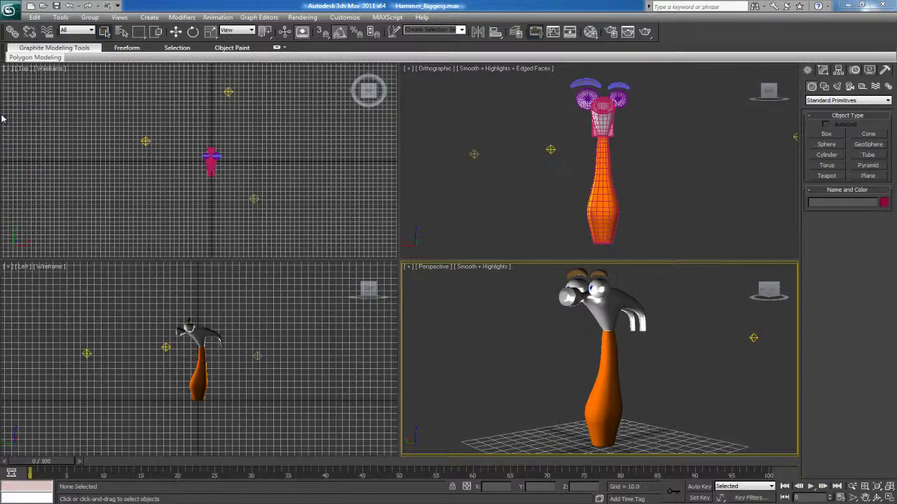
# - Try rotating and moving the hammer body, undoing each transform
pyautogui.click(601, 376)
pyautogui.press('e')
pyautogui.moveTo(601, 377); pyautogui.dragTo(595, 414)
pyautogui.hotkey('ctrl', 'z')
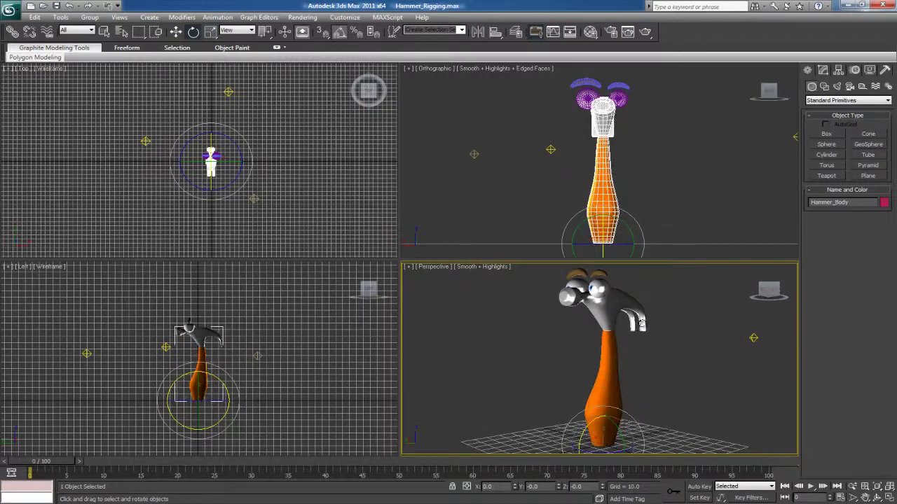
pyautogui.scroll(-3, 633, 316)
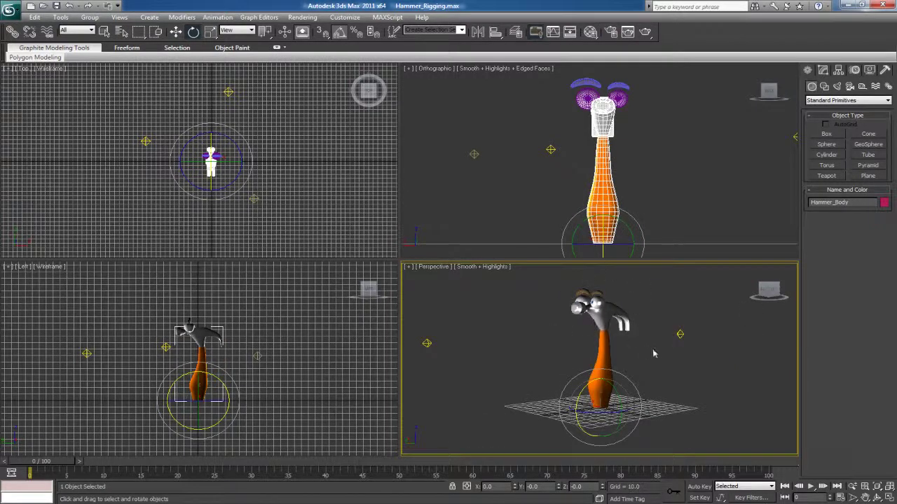
pyautogui.keyDown('alt'); pyautogui.moveTo(652, 354); pyautogui.dragTo(616, 379, button='middle'); pyautogui.keyUp('alt')
pyautogui.press('w')
pyautogui.moveTo(597, 397)
pyautogui.mouseDown()
pyautogui.moveTo(576, 370)
pyautogui.moveTo(578, 404)
pyautogui.moveTo(604, 409)
pyautogui.mouseUp()
pyautogui.hotkey('ctrl', 'z')
pyautogui.keyDown('alt'); pyautogui.moveTo(634, 386); pyautogui.dragTo(652, 397, button='middle'); pyautogui.keyUp('alt')
# - Select the lights around the hammer and delete them from the scene
pyautogui.click(701, 416)
pyautogui.keyDown('alt'); pyautogui.moveTo(707, 430); pyautogui.dragTo(643, 342, button='middle'); pyautogui.keyUp('alt')
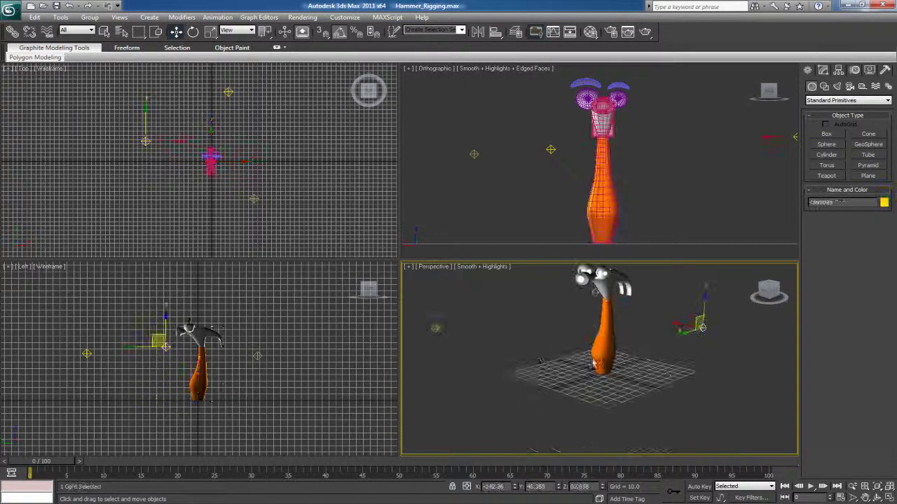
pyautogui.keyDown('ctrl'); pyautogui.moveTo(451, 314); pyautogui.dragTo(398, 347); pyautogui.keyUp('ctrl')
pyautogui.keyDown('alt'); pyautogui.moveTo(510, 360); pyautogui.dragTo(581, 328, button='middle'); pyautogui.keyUp('alt')
pyautogui.keyDown('ctrl'); pyautogui.moveTo(686, 283); pyautogui.dragTo(726, 326); pyautogui.keyUp('ctrl')
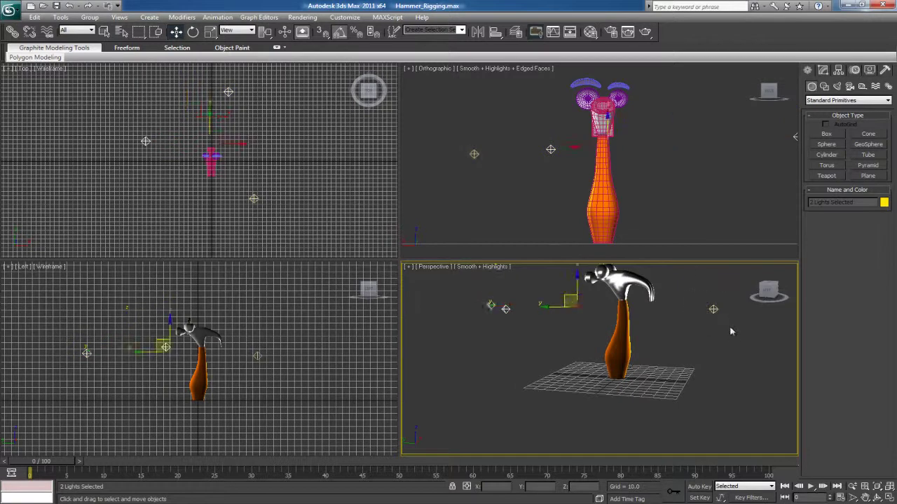
pyautogui.press('Delete')
pyautogui.keyDown('alt'); pyautogui.moveTo(695, 336); pyautogui.dragTo(653, 368, button='middle'); pyautogui.keyUp('alt')
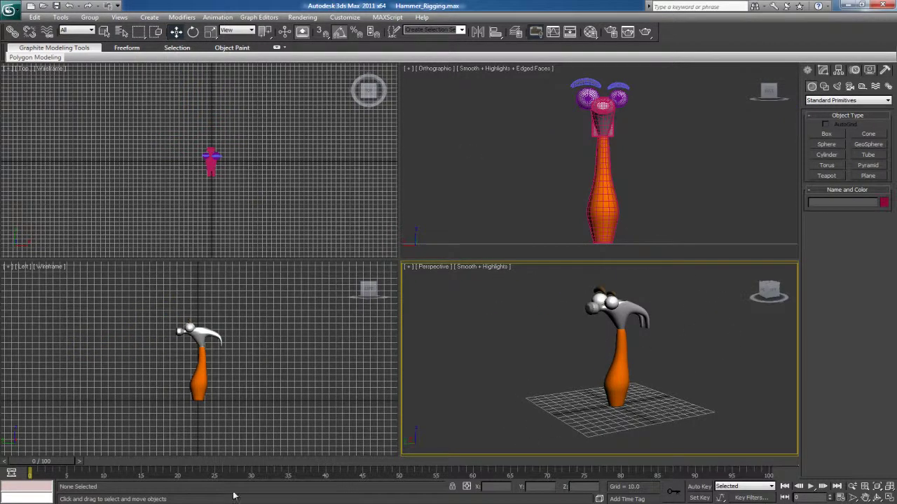
# - Switch to the Hammer_RiggingTest.max window and close its Schematic View so the whole rig can be seen
pyautogui.moveTo(201, 490)
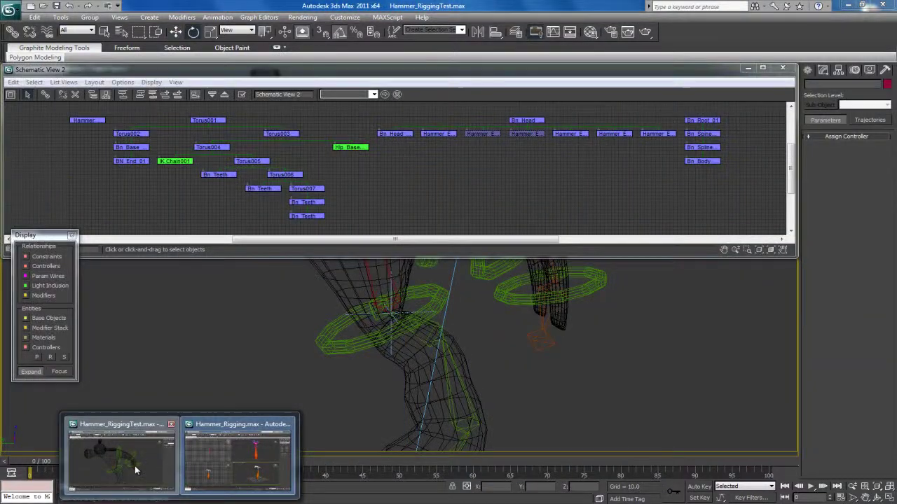
pyautogui.click(161, 462)
pyautogui.click(783, 68)
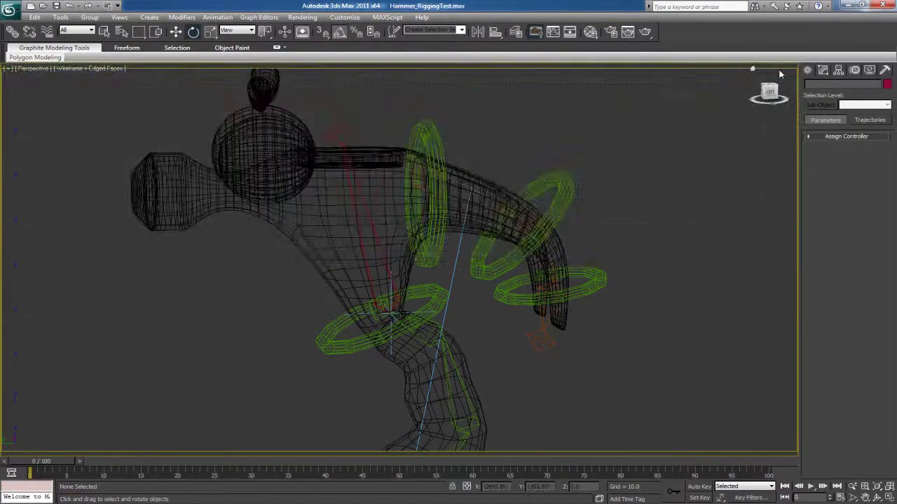
pyautogui.scroll(-4, 532, 220)
pyautogui.keyDown('alt'); pyautogui.moveTo(531, 220); pyautogui.dragTo(490, 163, button='middle'); pyautogui.keyUp('alt')
pyautogui.scroll(-3, 492, 231)
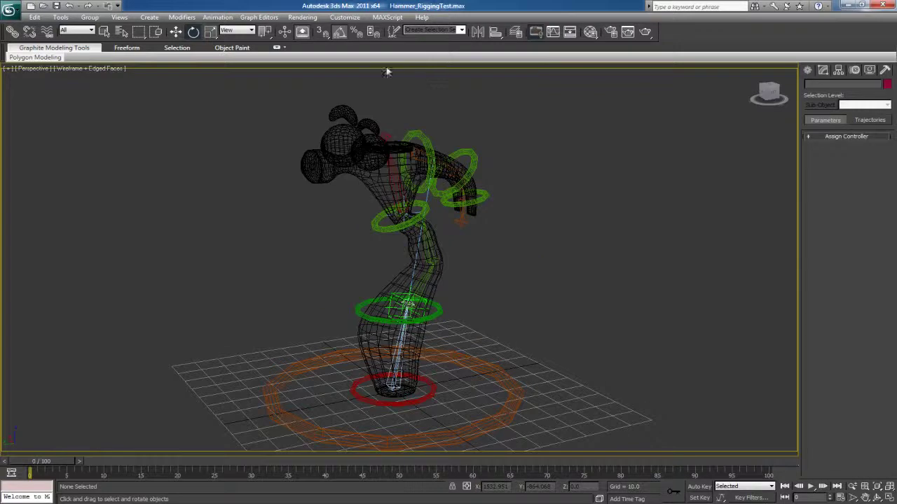
# - Select the rig's Controls selection set and reset all its controls with Transform To Zero
pyautogui.click(459, 32)
pyautogui.click(424, 41)
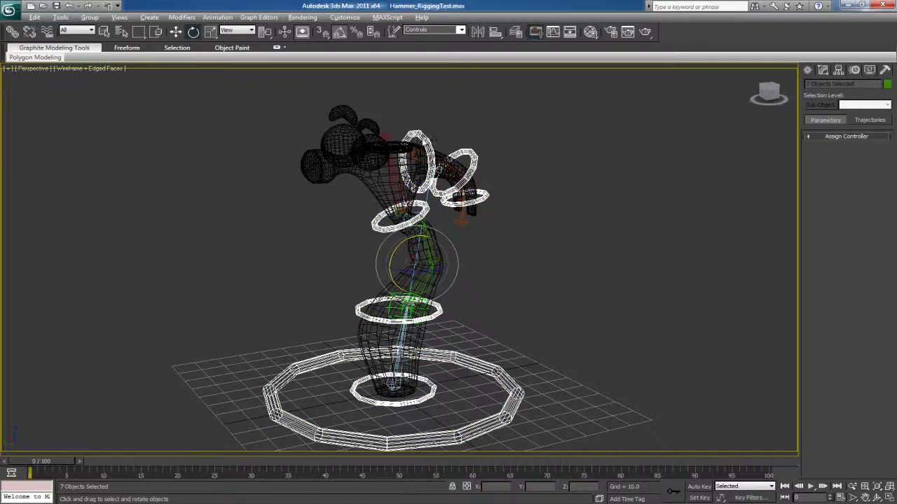
pyautogui.rightClick(422, 133)
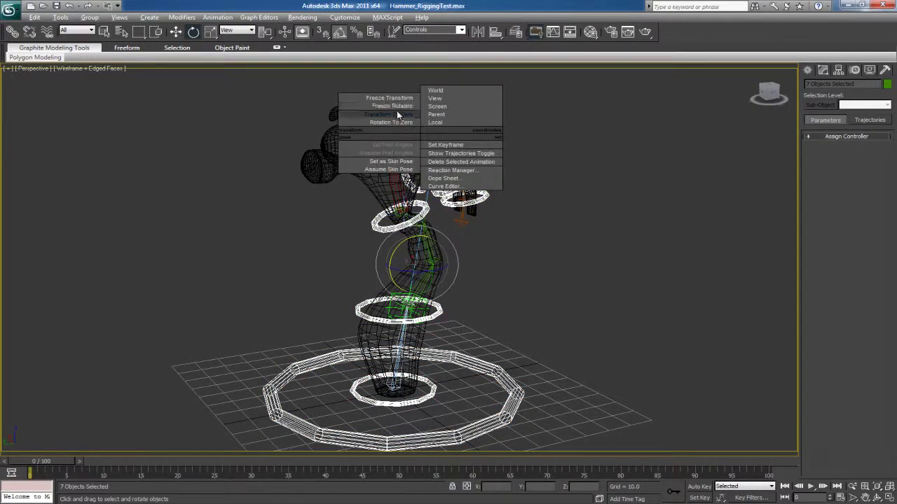
pyautogui.click(397, 114)
pyautogui.click(539, 240)
pyautogui.keyDown('alt'); pyautogui.moveTo(540, 240); pyautogui.dragTo(486, 184, button='middle'); pyautogui.keyUp('alt')
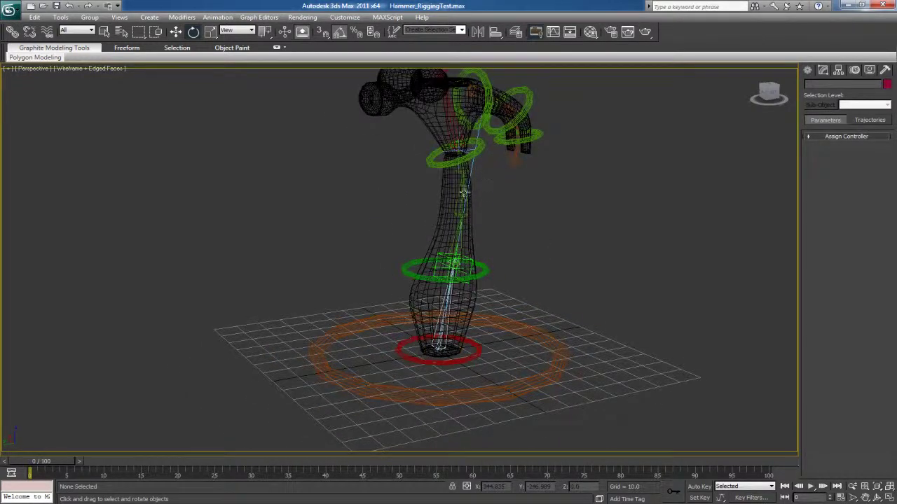
# - Display the rig shaded and test-move the green control ring around the middle of the handle
pyautogui.press('F3')
pyautogui.click(403, 273)
pyautogui.keyDown('alt'); pyautogui.moveTo(403, 273); pyautogui.dragTo(382, 449, button='middle'); pyautogui.keyUp('alt')
pyautogui.press('w')
pyautogui.moveTo(443, 261); pyautogui.dragTo(434, 242)
pyautogui.press('e')
# - Rotate the control ring at the hammer's neck to tilt the head toward its face side
pyautogui.click(439, 166)
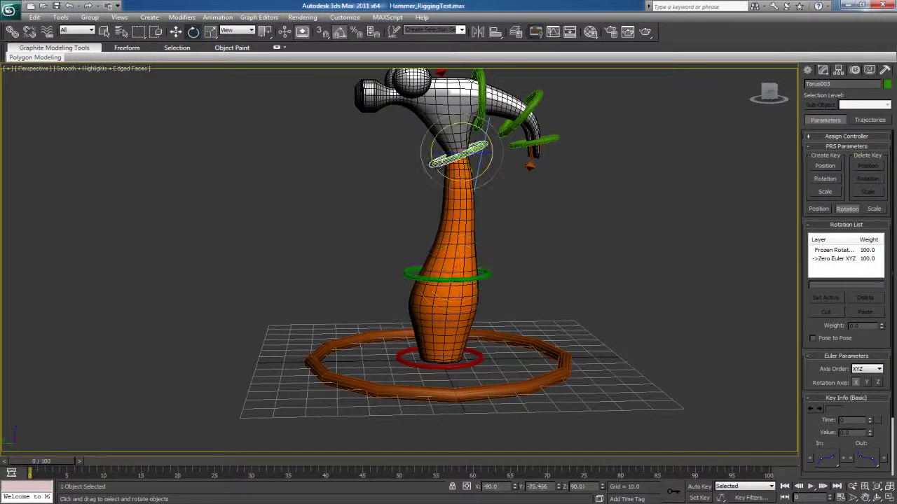
pyautogui.moveTo(451, 175); pyautogui.dragTo(445, 240, button='middle')
pyautogui.moveTo(443, 188); pyautogui.dragTo(397, 238)
# - Rotate the three green control rings along the claw one after another to bend the claw upward
pyautogui.press('w')
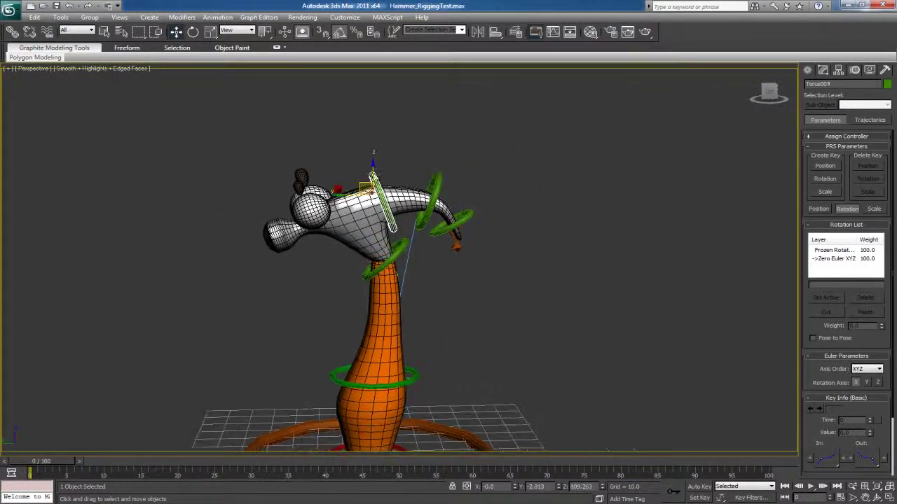
pyautogui.press('e')
pyautogui.moveTo(342, 174); pyautogui.dragTo(339, 173)
pyautogui.click(414, 163)
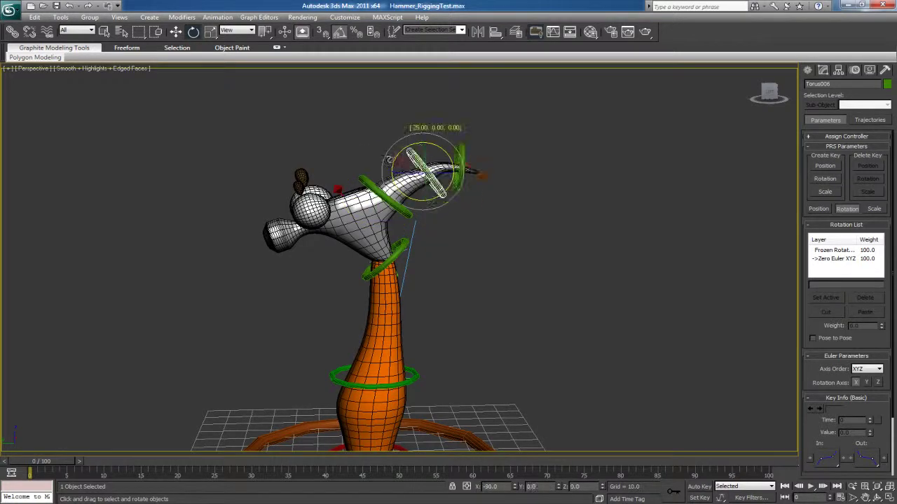
pyautogui.click(471, 173)
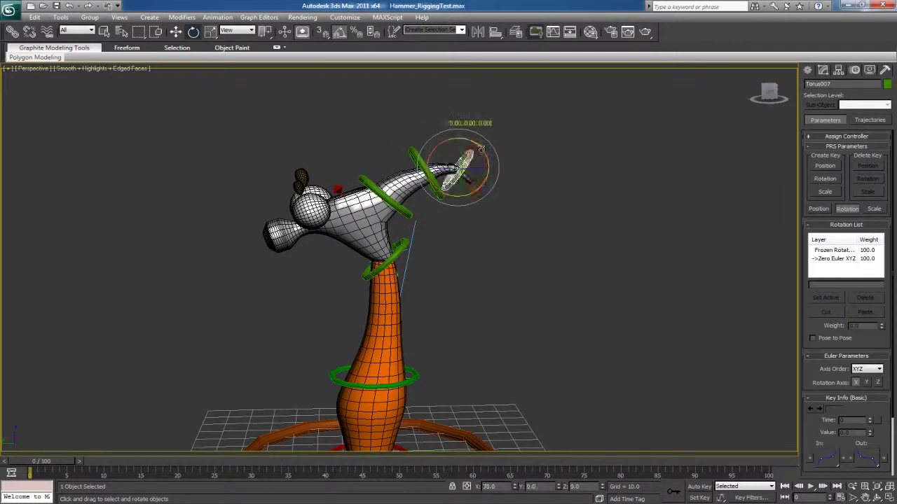
pyautogui.click(559, 233)
# - Try rotating and moving the whole rig with the large orange base ring, and undo the changes
pyautogui.moveTo(490, 324)
pyautogui.keyDown('alt'); pyautogui.mouseDown(button='middle')
pyautogui.moveTo(507, 336)
pyautogui.moveTo(468, 271)
pyautogui.moveTo(497, 270)
pyautogui.moveTo(494, 318)
pyautogui.mouseUp(button='middle'); pyautogui.keyUp('alt')
pyautogui.click(436, 286)
pyautogui.scroll(-3, 424, 284)
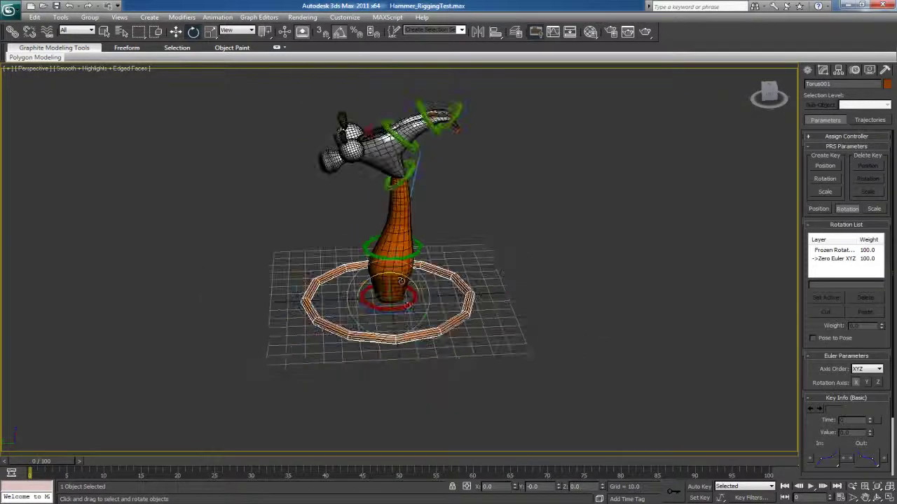
pyautogui.moveTo(408, 278); pyautogui.dragTo(456, 315)
pyautogui.press('w')
pyautogui.hotkey('ctrl', 'z')
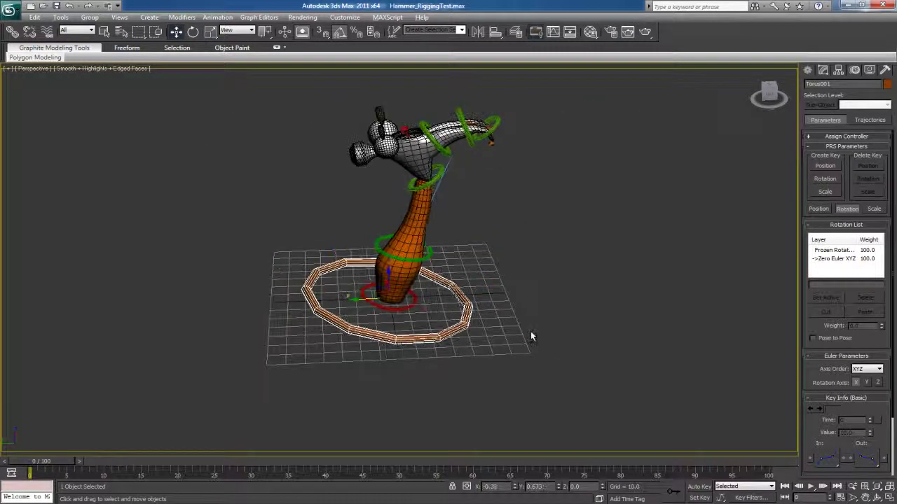
pyautogui.keyDown('alt'); pyautogui.moveTo(530, 331); pyautogui.dragTo(526, 314, button='middle'); pyautogui.keyUp('alt')
pyautogui.hotkey('ctrl', 'z')
pyautogui.hotkey('ctrl', 'z')
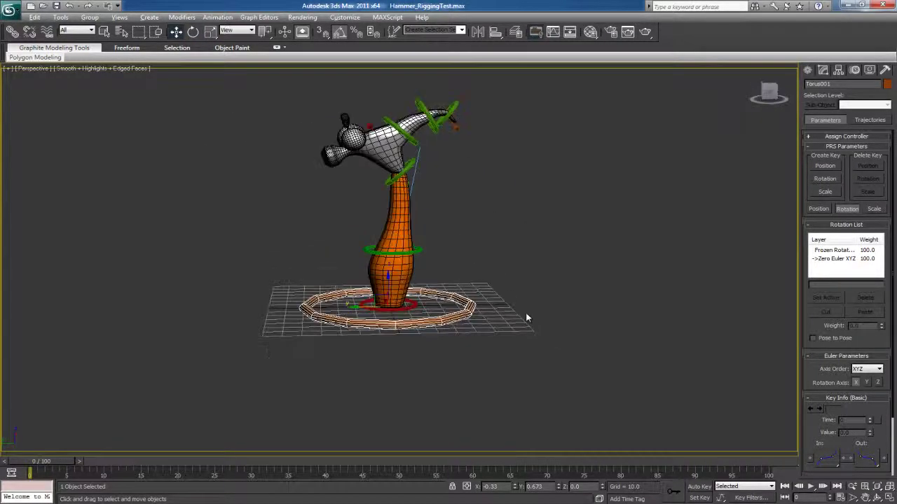
# - Show the rig in wireframe and examine the bones running through the handle, head and claw
pyautogui.click(419, 359)
pyautogui.press('F3')
pyautogui.scroll(4, 411, 343)
pyautogui.moveTo(398, 338); pyautogui.dragTo(396, 376, button='middle')
pyautogui.moveTo(396, 265); pyautogui.dragTo(390, 344, button='middle')
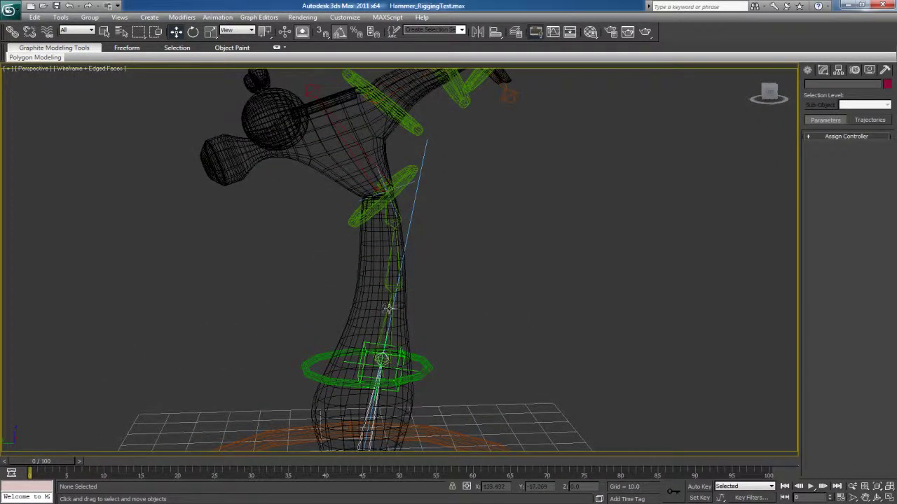
pyautogui.moveTo(390, 187); pyautogui.dragTo(423, 321, button='middle')
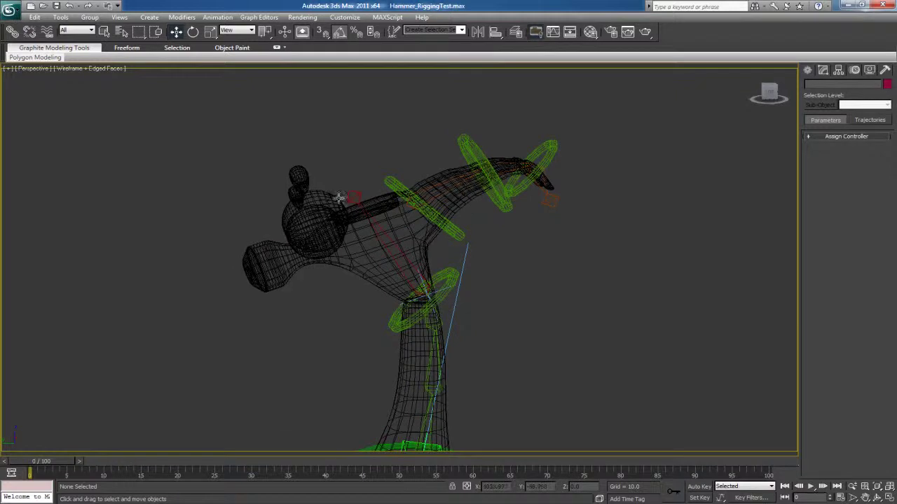
pyautogui.moveTo(381, 206); pyautogui.dragTo(336, 220, button='middle')
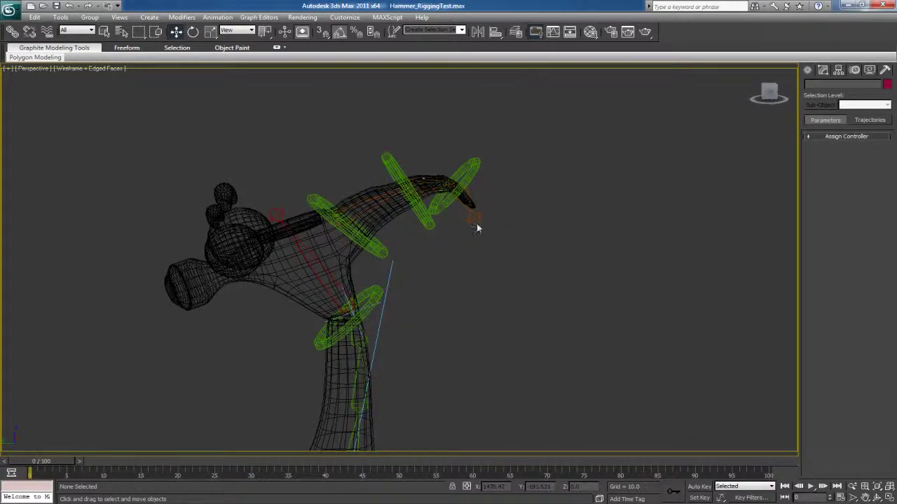
pyautogui.moveTo(419, 262); pyautogui.dragTo(446, 149, button='middle')
# - Examine the base bone and the hip helper box inside the lower handle
pyautogui.moveTo(402, 343); pyautogui.dragTo(426, 226, button='middle')
pyautogui.scroll(3, 426, 225)
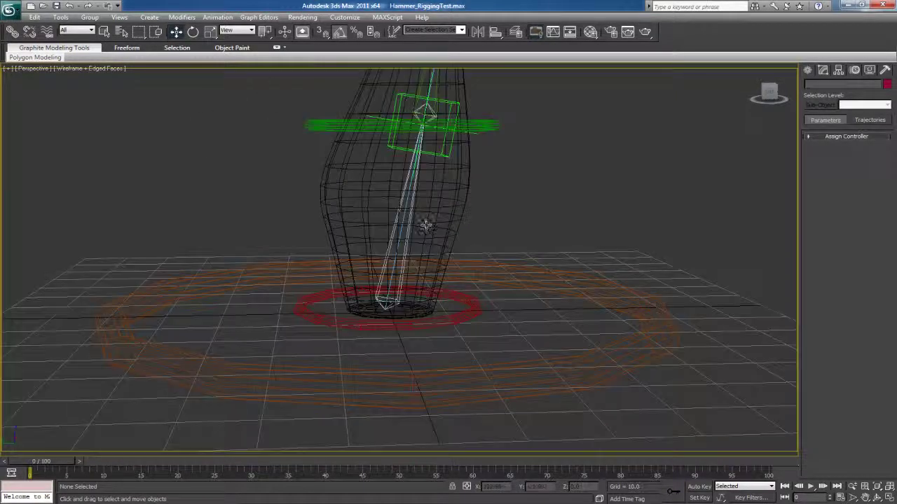
pyautogui.moveTo(443, 191); pyautogui.dragTo(416, 236, button='middle')
pyautogui.moveTo(382, 273); pyautogui.dragTo(380, 314, button='middle')
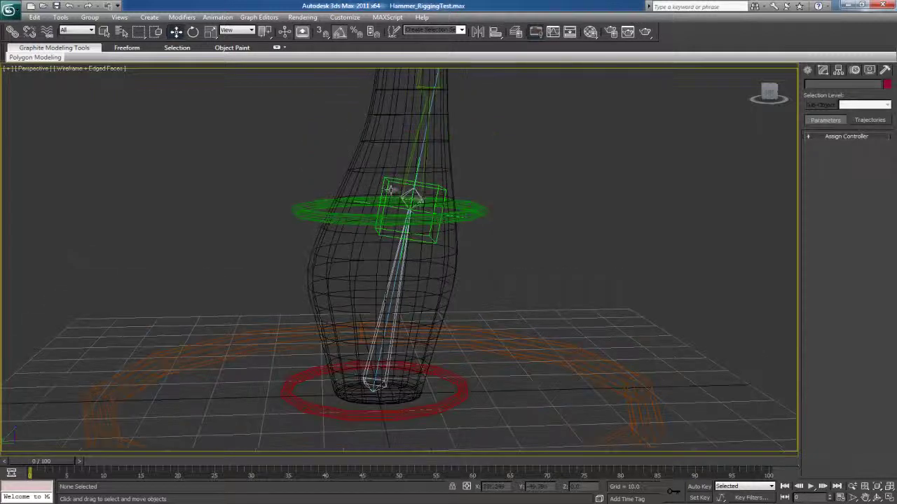
pyautogui.click(459, 214)
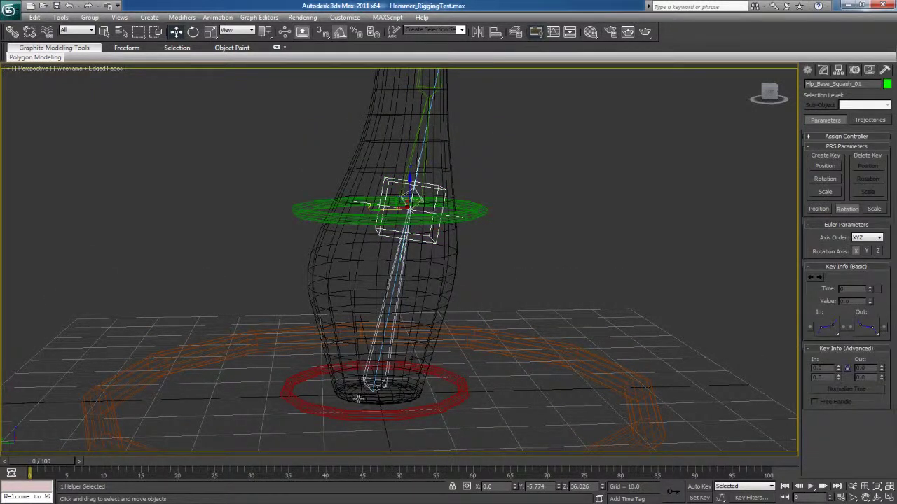
pyautogui.click(582, 273)
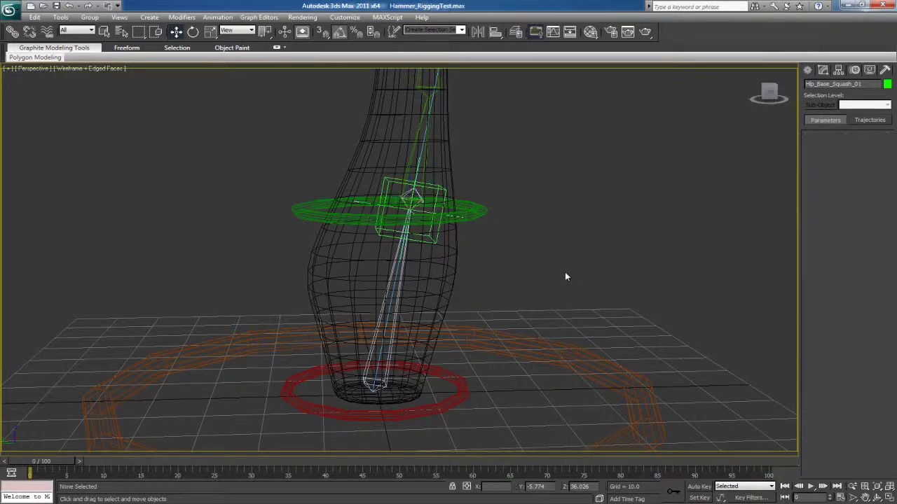
pyautogui.scroll(-10, 521, 256)
pyautogui.moveTo(475, 237); pyautogui.dragTo(455, 265, button='middle')
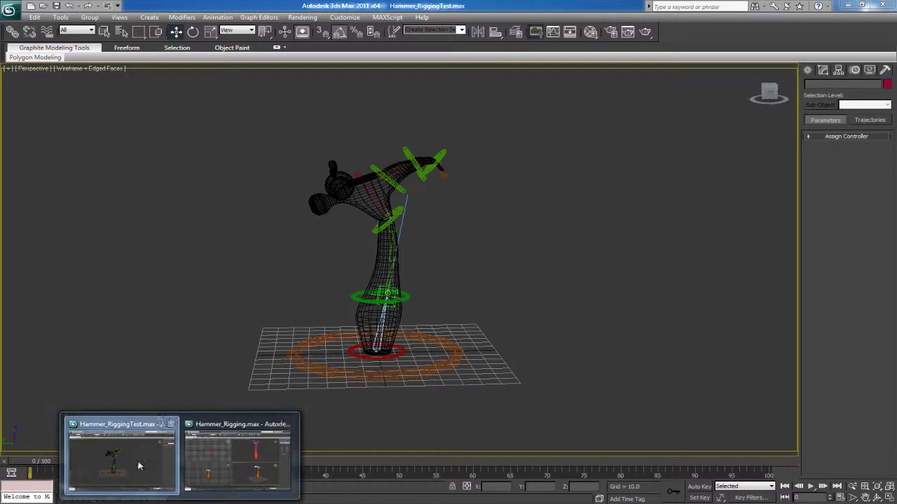
# - Switch back to the Hammer_Rigging.max window and show edged faces in the perspective view
pyautogui.click(238, 463)
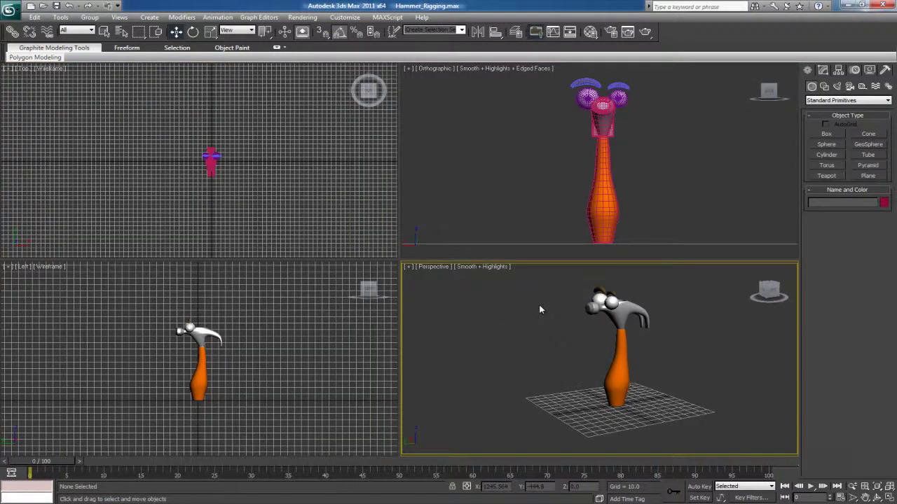
pyautogui.keyDown('alt'); pyautogui.moveTo(642, 323); pyautogui.dragTo(594, 362, button='middle'); pyautogui.keyUp('alt')
pyautogui.press('F4')
pyautogui.keyDown('alt'); pyautogui.moveTo(545, 311); pyautogui.dragTo(547, 299, button='middle'); pyautogui.keyUp('alt')
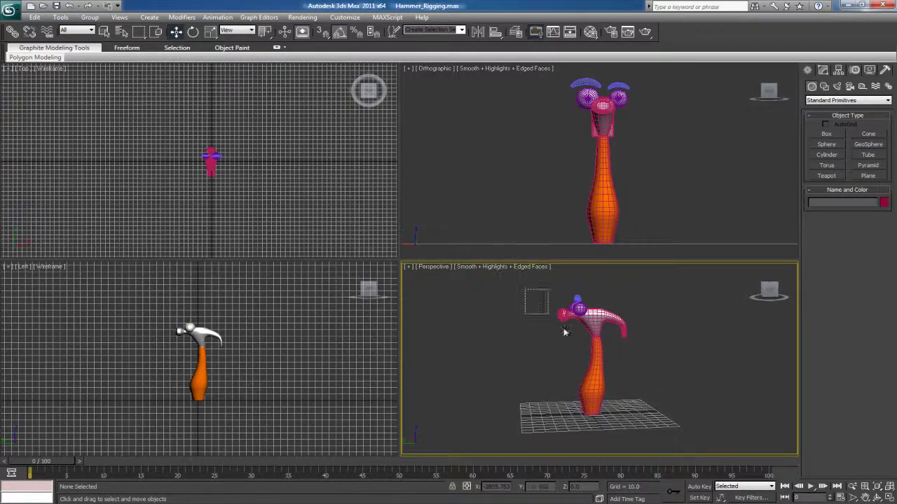
# - Select all five hammer objects and set their object color to black
pyautogui.moveTo(531, 300); pyautogui.dragTo(691, 449)
pyautogui.click(548, 328)
pyautogui.moveTo(525, 283); pyautogui.dragTo(685, 449)
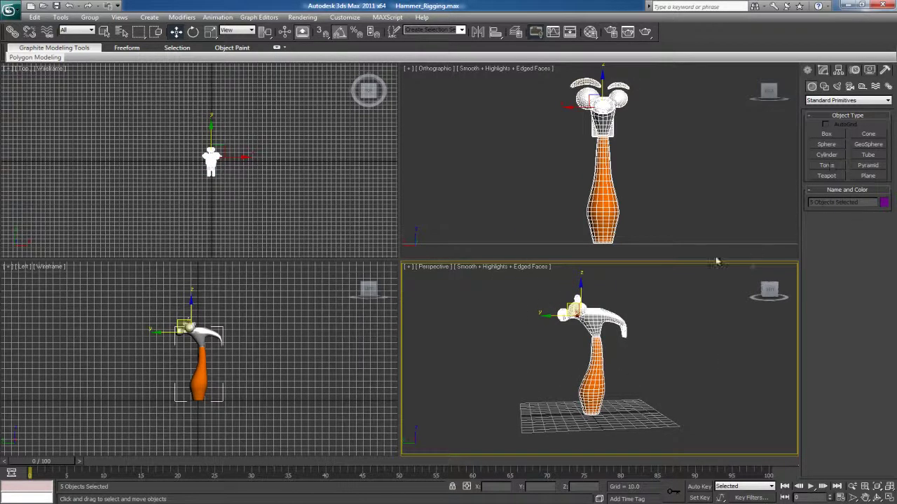
pyautogui.moveTo(554, 286); pyautogui.dragTo(702, 415)
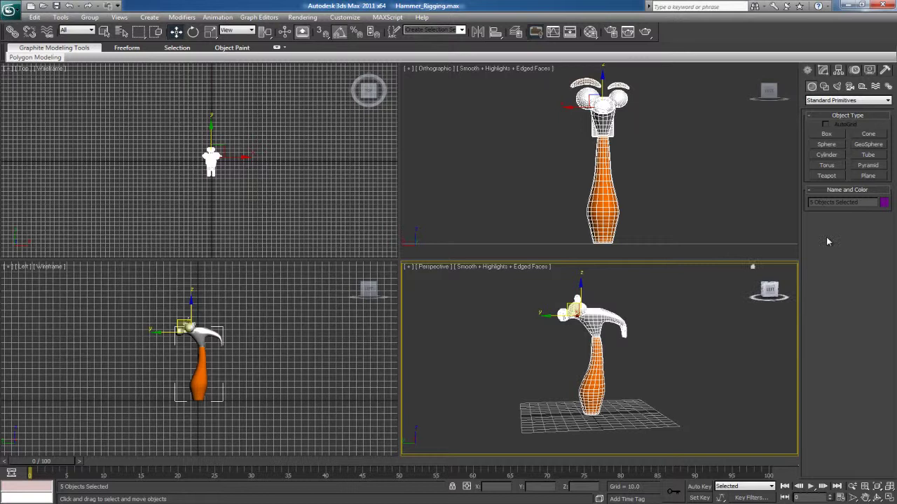
pyautogui.click(884, 202)
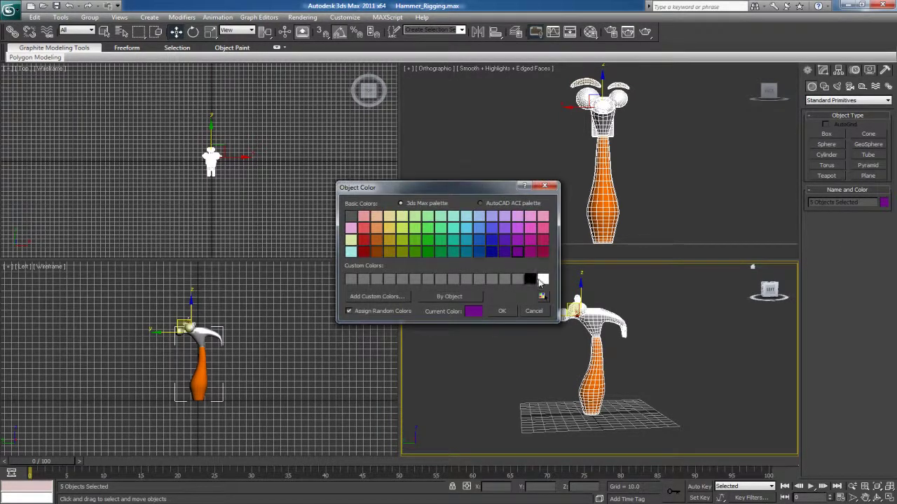
pyautogui.click(502, 311)
pyautogui.click(537, 358)
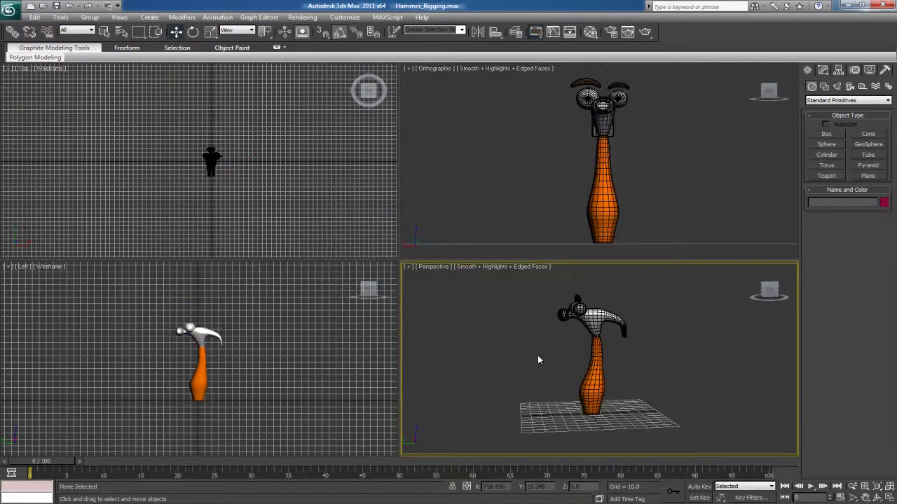
# - Check the shared display properties of all five hammer objects and inspect their edged faces in the maximized perspective view
pyautogui.moveTo(516, 285); pyautogui.dragTo(635, 421)
pyautogui.moveTo(611, 383); pyautogui.dragTo(482, 213, button='middle')
pyautogui.scroll(2, 606, 371)
pyautogui.hotkey('alt', 'w')
pyautogui.scroll(-3, 592, 343)
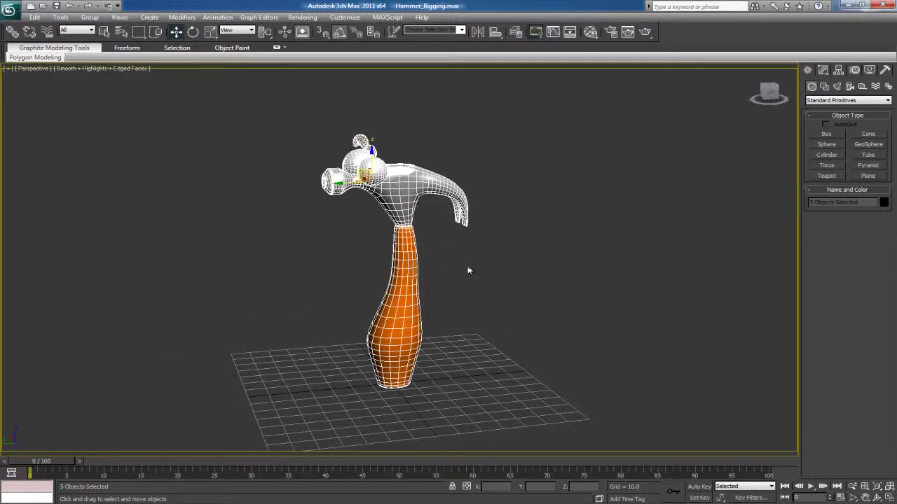
pyautogui.keyDown('alt'); pyautogui.moveTo(470, 273); pyautogui.dragTo(465, 253, button='middle'); pyautogui.keyUp('alt')
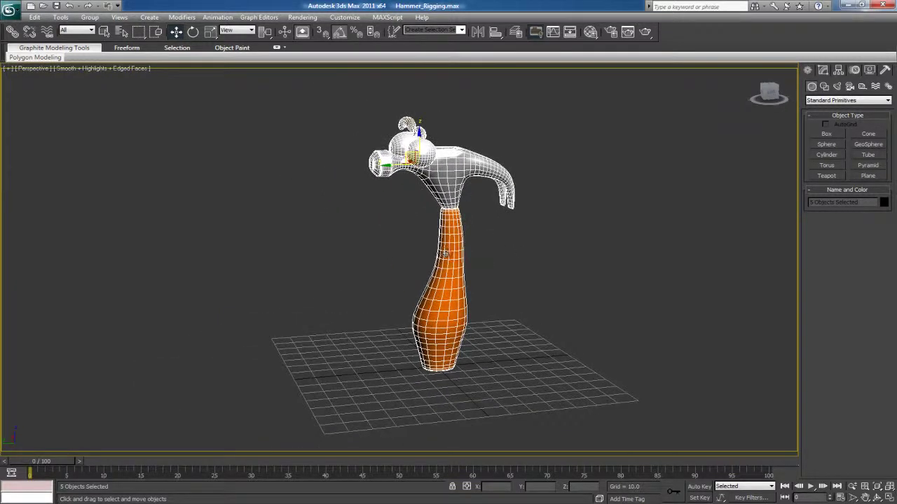
pyautogui.rightClick(445, 253)
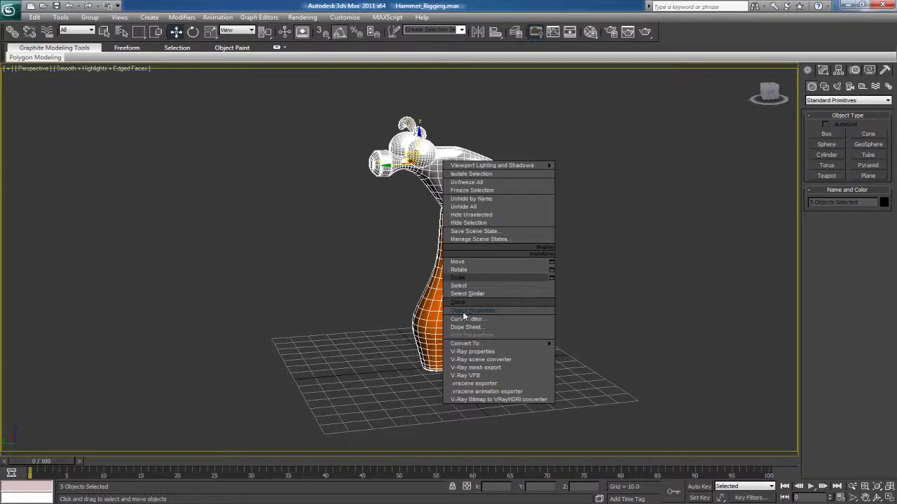
pyautogui.click(463, 311)
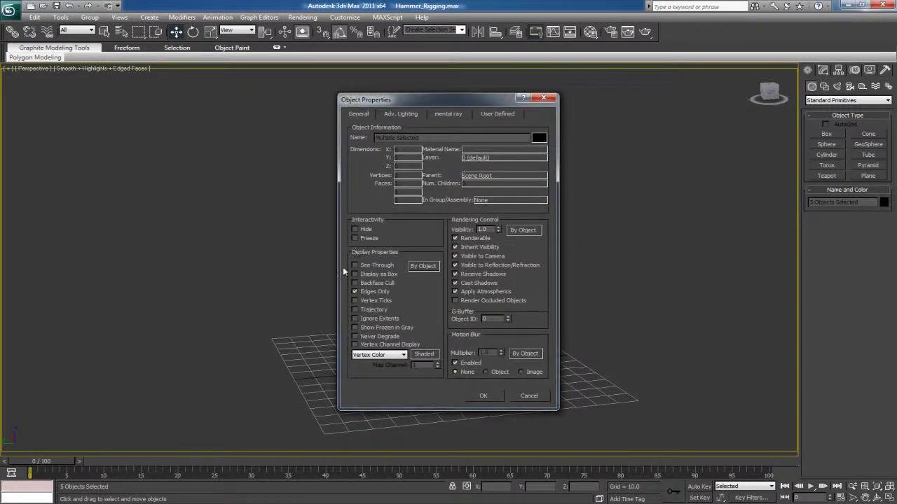
pyautogui.click(483, 397)
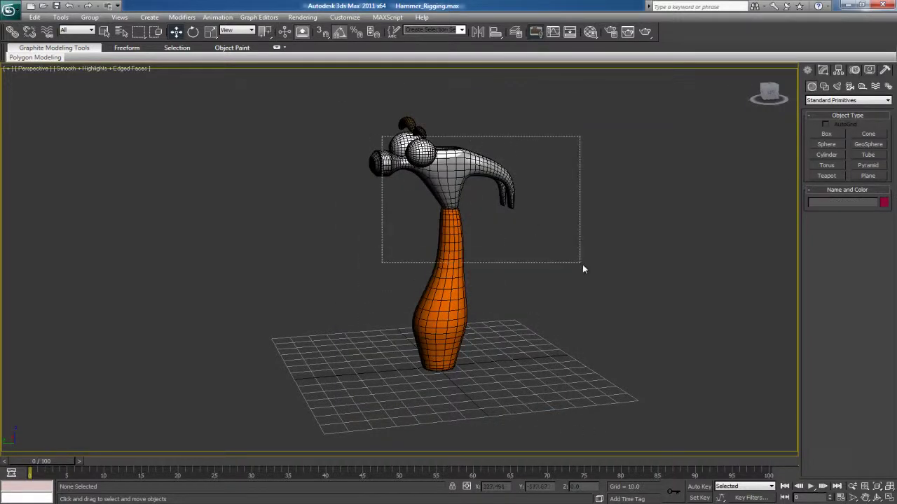
pyautogui.keyDown('alt'); pyautogui.moveTo(537, 357); pyautogui.dragTo(515, 367, button='middle'); pyautogui.keyUp('alt')
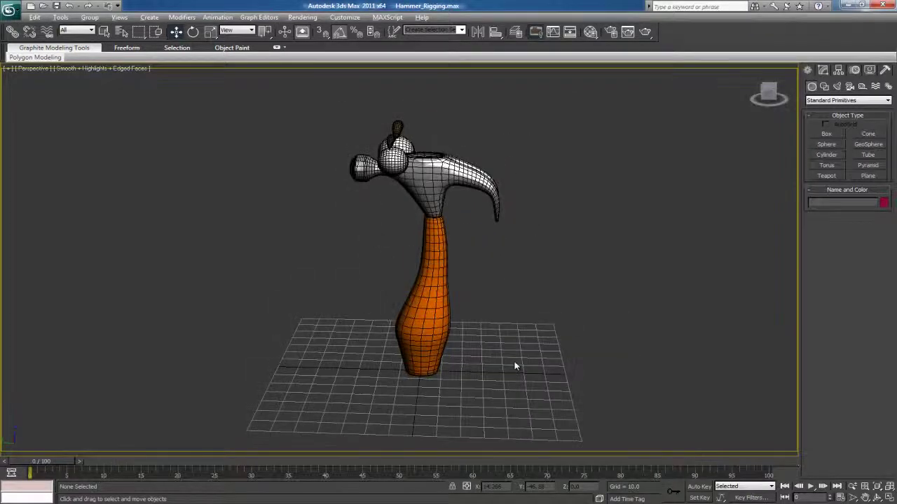
# - Maximize the left view and show the whole hammer in wireframe
pyautogui.hotkey('alt', 'w')
pyautogui.click(292, 388)
pyautogui.hotkey('alt', 'w')
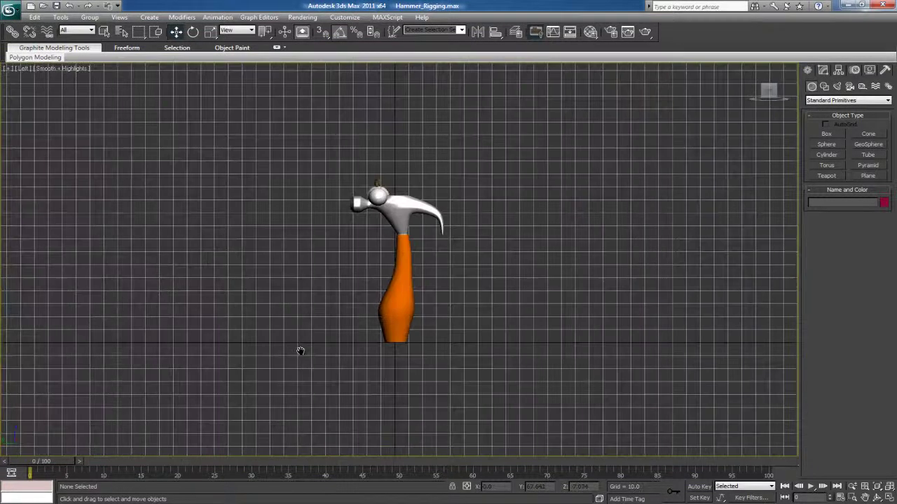
pyautogui.scroll(4, 302, 349)
pyautogui.moveTo(352, 348); pyautogui.dragTo(340, 294, button='middle')
pyautogui.moveTo(402, 246); pyautogui.dragTo(399, 266, button='middle')
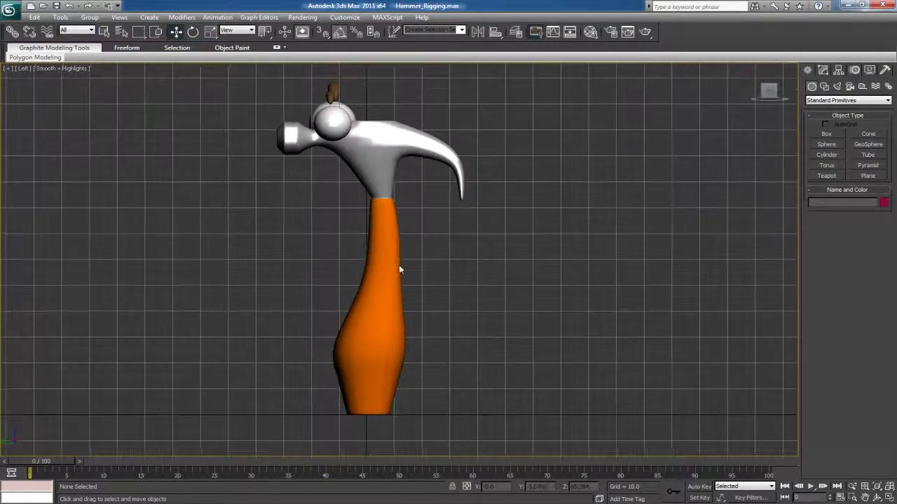
pyautogui.press('F3')
pyautogui.scroll(-4, 399, 270)
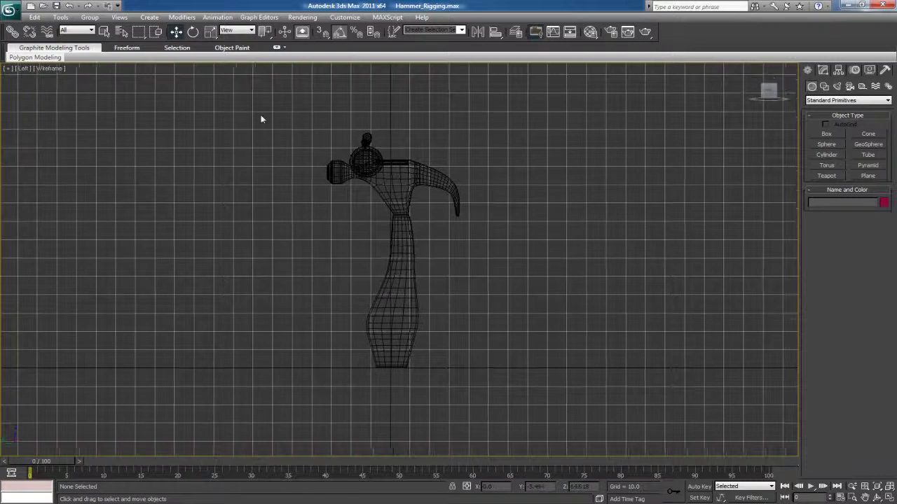
# - Create a chain of four bones from the middle of the handle up through the neck to the top of the hammer head
pyautogui.click(219, 17)
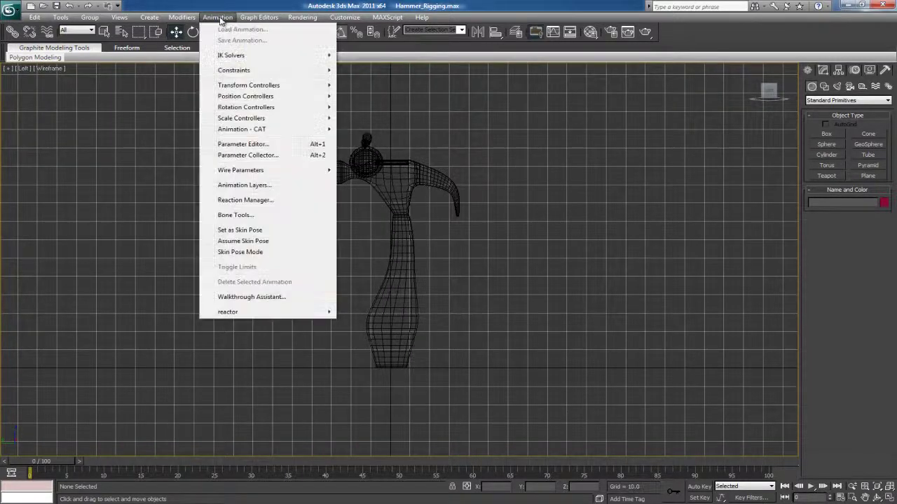
pyautogui.click(235, 215)
pyautogui.click(62, 139)
pyautogui.scroll(2, 385, 341)
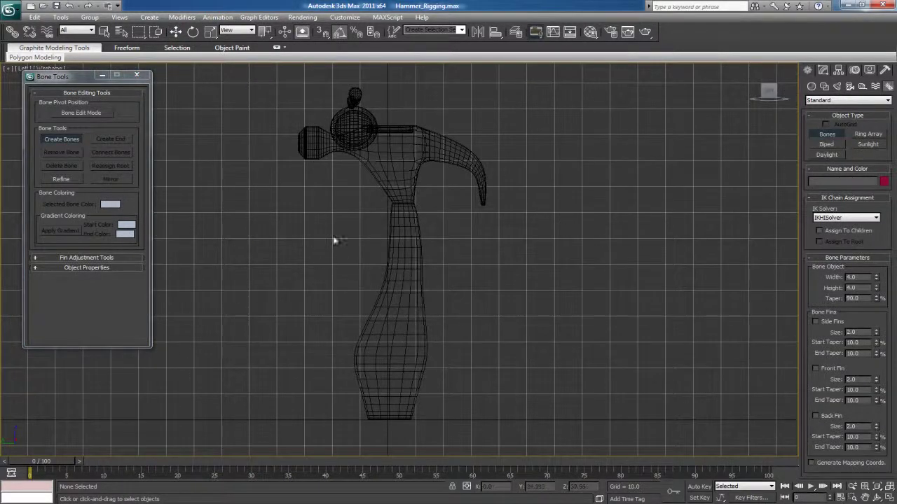
pyautogui.click(399, 317)
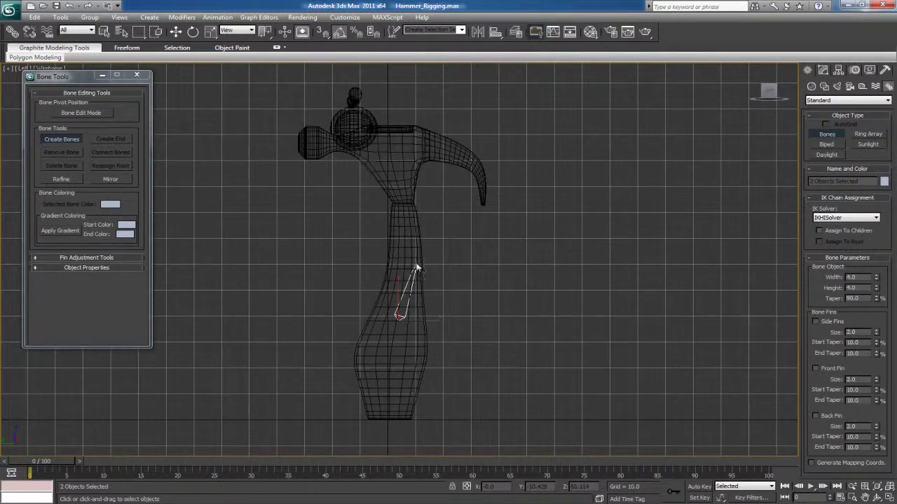
pyautogui.click(414, 218)
pyautogui.click(401, 196)
pyautogui.rightClick(390, 124)
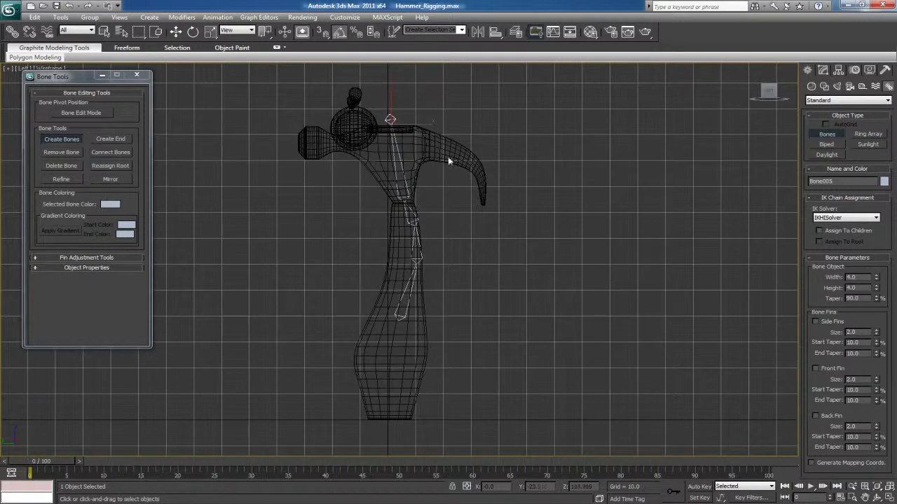
pyautogui.moveTo(492, 293); pyautogui.dragTo(497, 277, button='middle')
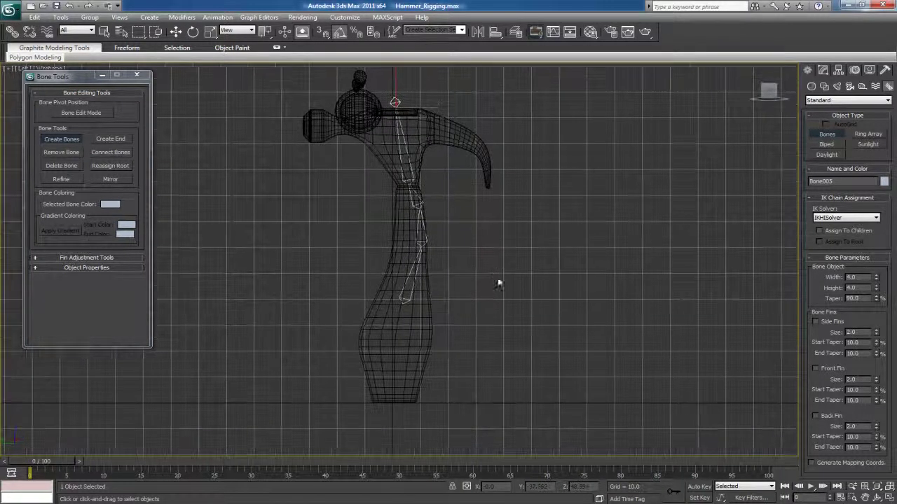
pyautogui.rightClick(485, 297)
# - Test-rotate bones along the chain from the lowest handle bone to the end bone above the head, and undo the rotation
pyautogui.click(490, 293)
pyautogui.click(404, 286)
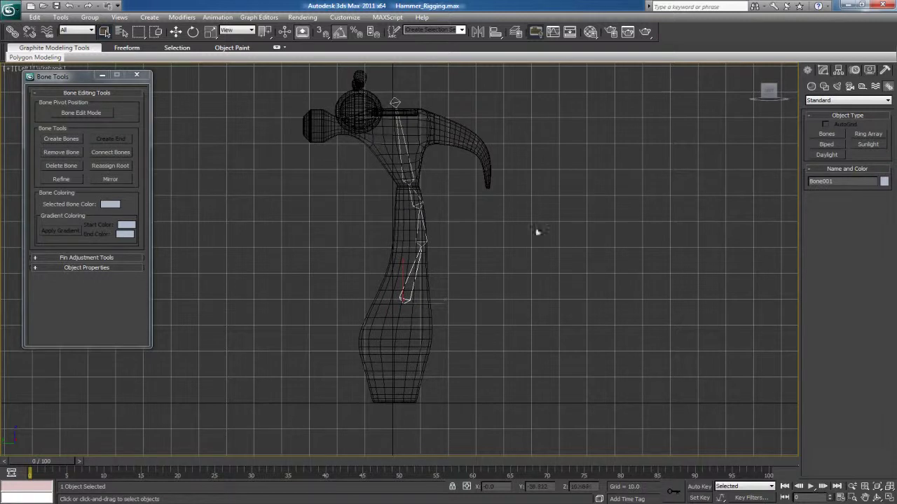
pyautogui.press('e')
pyautogui.moveTo(420, 264)
pyautogui.mouseDown()
pyautogui.moveTo(413, 262)
pyautogui.moveTo(428, 269)
pyautogui.mouseUp()
pyautogui.click(421, 227)
pyautogui.moveTo(439, 222); pyautogui.dragTo(442, 188)
pyautogui.click(409, 192)
pyautogui.click(411, 193)
pyautogui.click(396, 102)
pyautogui.moveTo(418, 93); pyautogui.dragTo(409, 85)
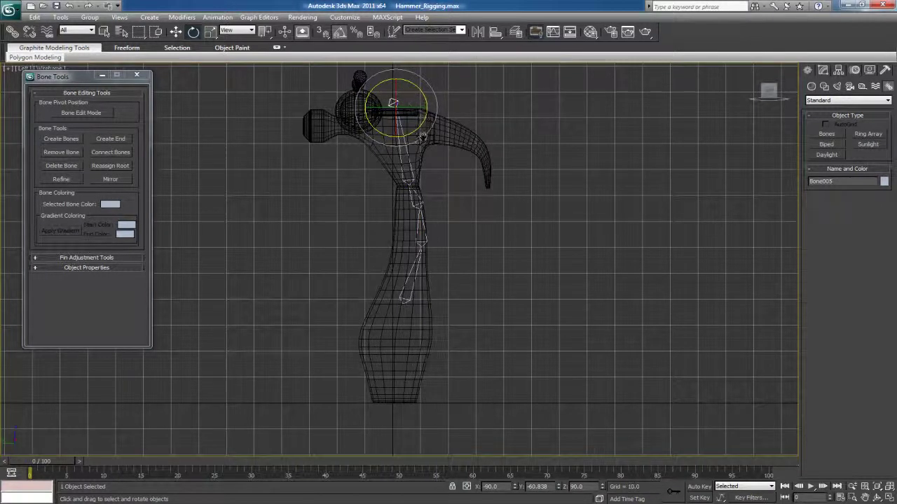
pyautogui.hotkey('ctrl', 'z')
# - Test-rotate the two lowest handle bones, undo both rotations and clear the selection
pyautogui.click(413, 301)
pyautogui.moveTo(426, 297); pyautogui.dragTo(419, 293)
pyautogui.hotkey('ctrl', 'z')
pyautogui.click(414, 250)
pyautogui.click(424, 242)
pyautogui.moveTo(447, 244); pyautogui.dragTo(434, 233)
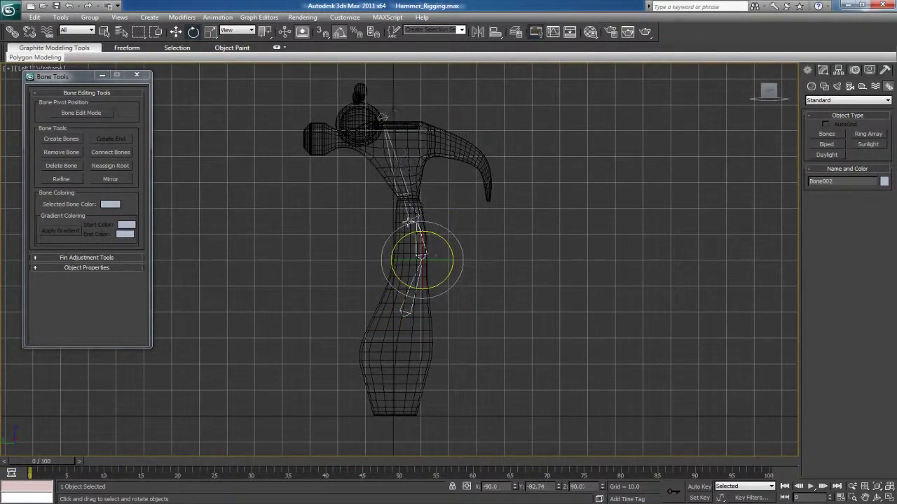
pyautogui.click(458, 241)
pyautogui.hotkey('ctrl', 'z')
pyautogui.hotkey('ctrl', 'z')
pyautogui.click(455, 300)
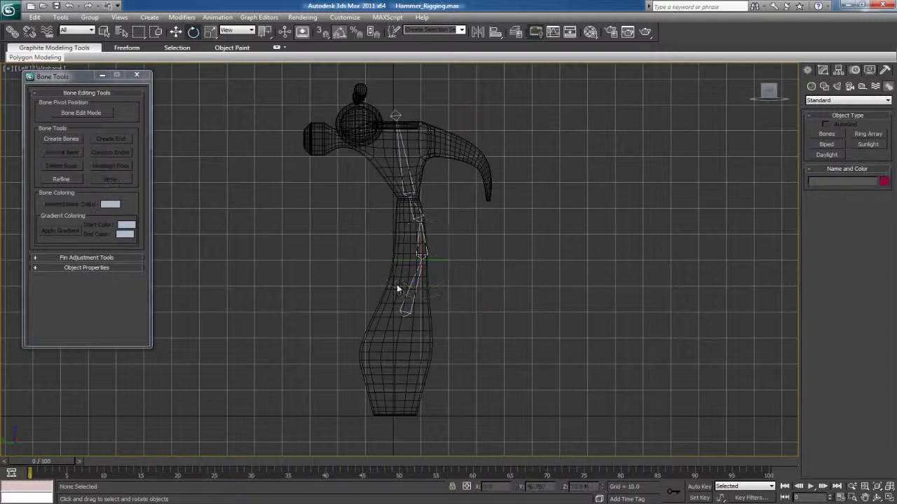
# - Create a separate chain of three bones following the curve of the claw from the back of the head to its tip
pyautogui.click(60, 138)
pyautogui.scroll(3, 392, 235)
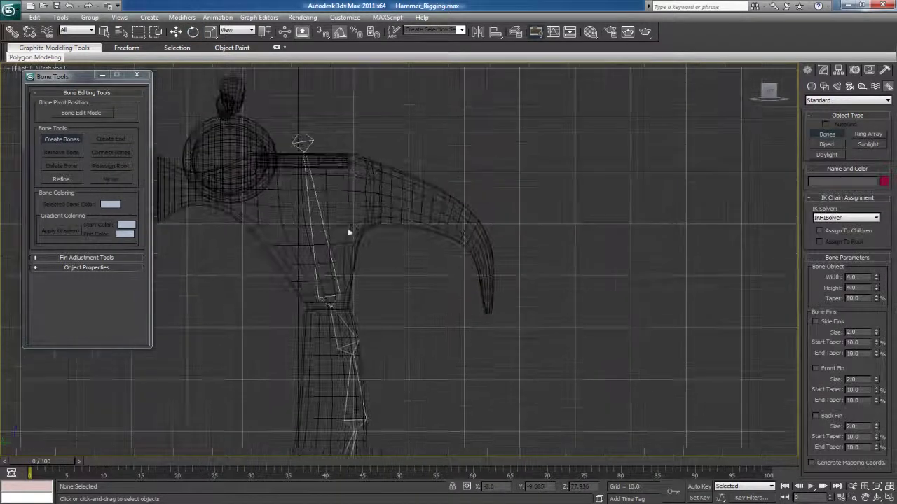
pyautogui.click(365, 171)
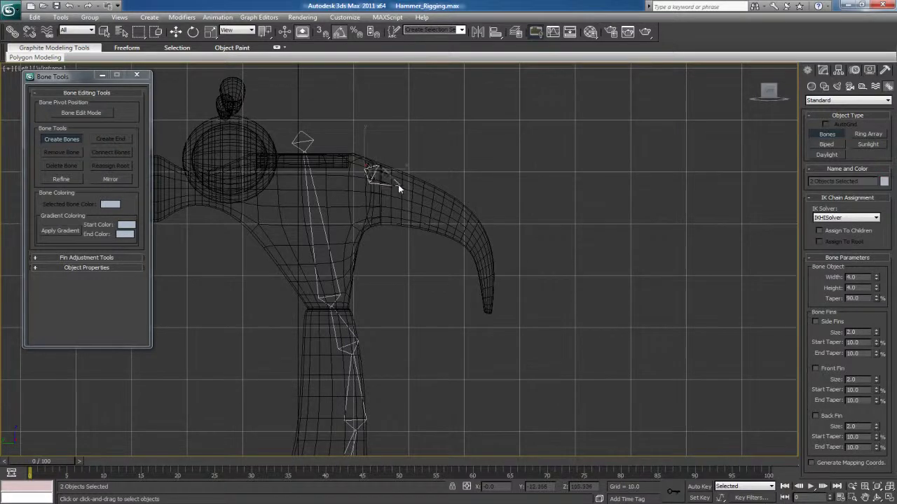
pyautogui.click(435, 196)
pyautogui.click(490, 245)
pyautogui.click(489, 312)
pyautogui.rightClick(488, 321)
# - Create a single base bone from the bottom of the handle up to just below the lowest bone of the main chain
pyautogui.moveTo(496, 321); pyautogui.dragTo(538, 288, button='middle')
pyautogui.scroll(-3, 525, 280)
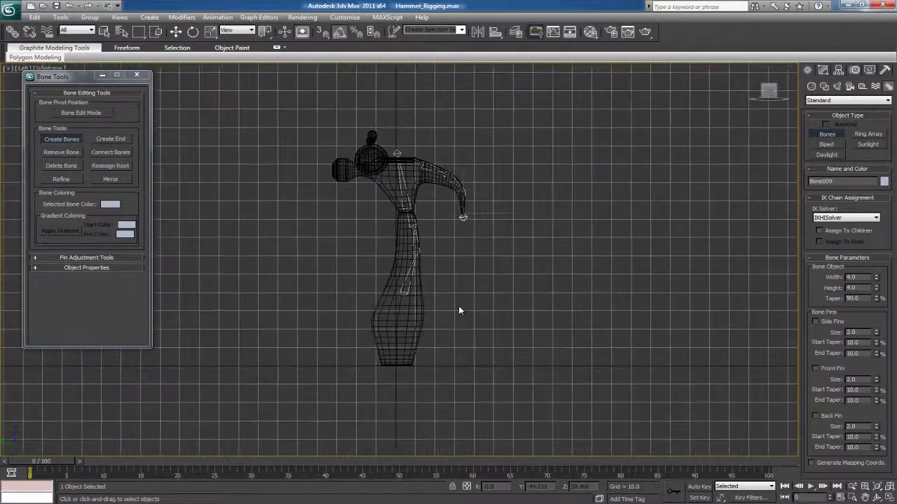
pyautogui.moveTo(462, 304); pyautogui.dragTo(397, 252, button='middle')
pyautogui.scroll(5, 397, 252)
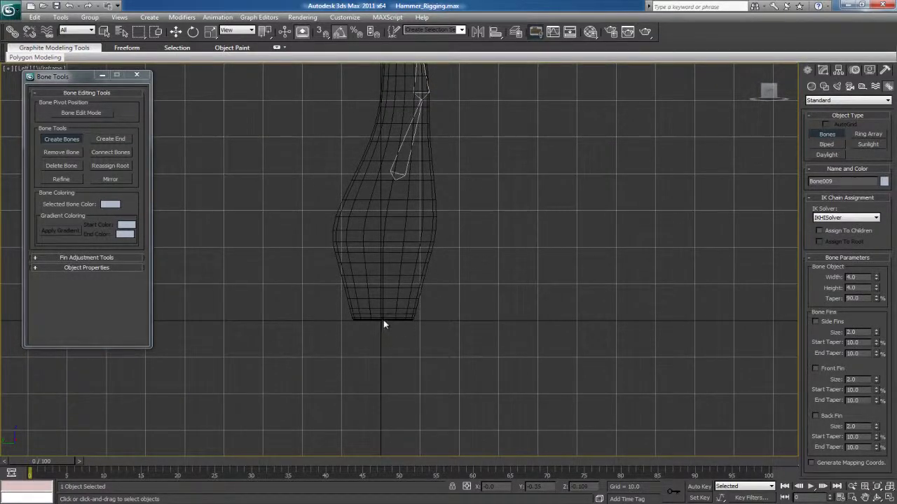
pyautogui.click(384, 320)
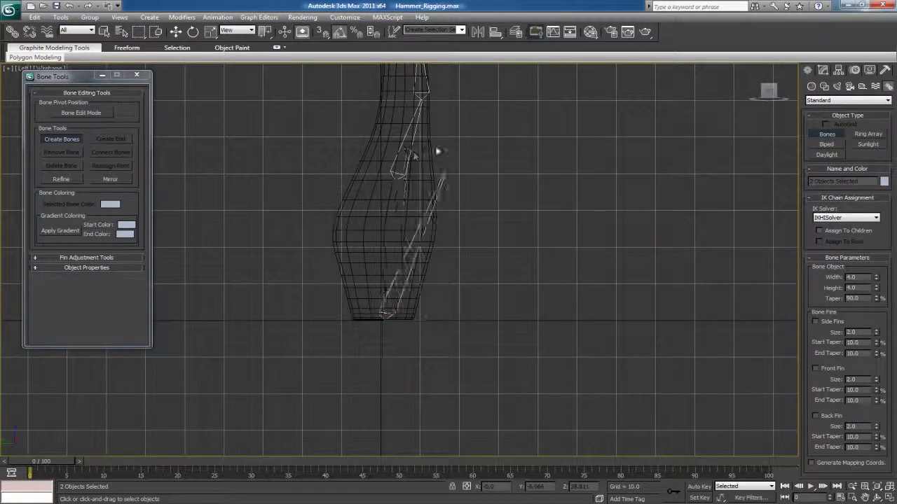
pyautogui.click(389, 194)
pyautogui.rightClick(388, 194)
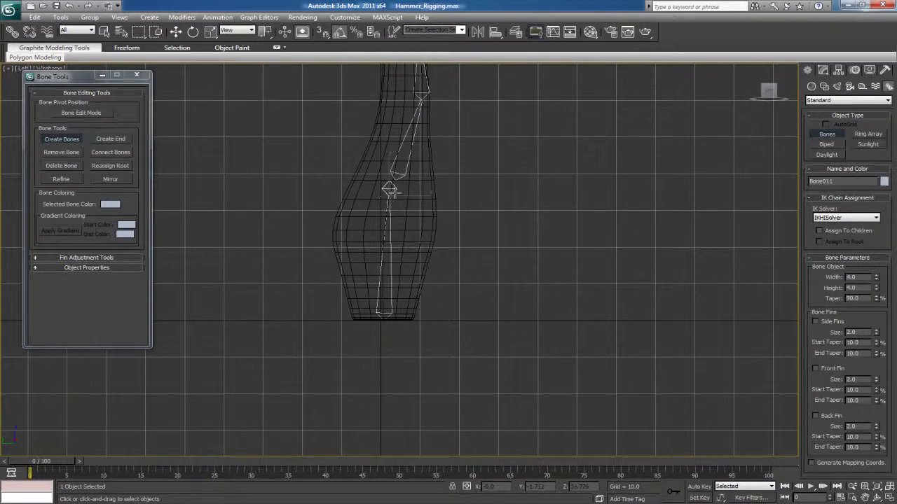
pyautogui.moveTo(390, 191); pyautogui.dragTo(390, 208, button='middle')
pyautogui.rightClick(391, 210)
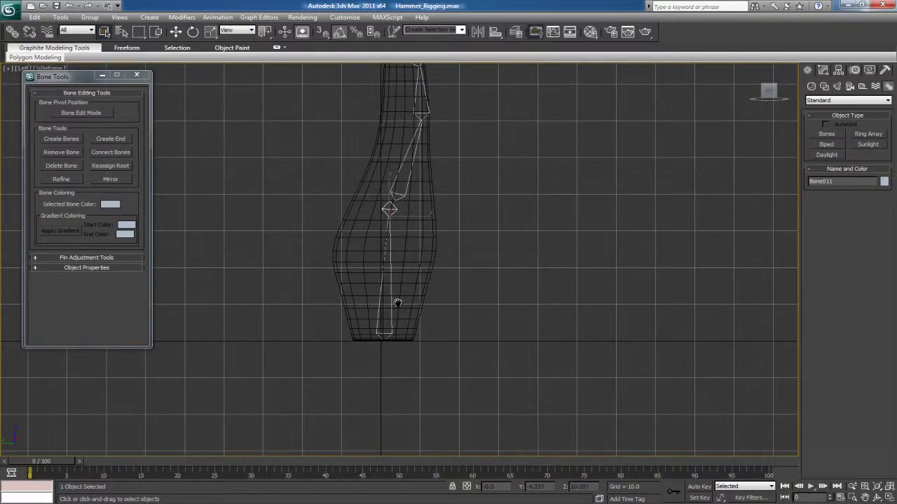
pyautogui.moveTo(397, 302); pyautogui.dragTo(399, 316, button='middle')
pyautogui.hotkey('alt', 'a')
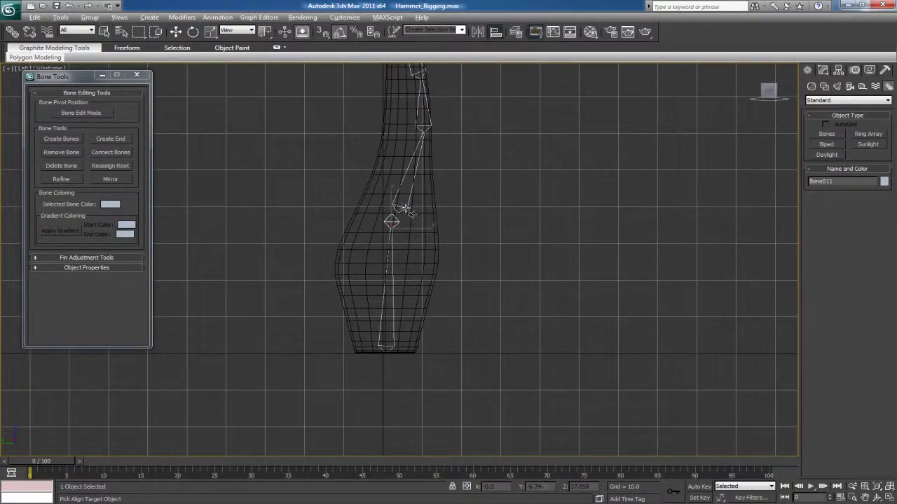
pyautogui.click(407, 214)
pyautogui.click(397, 191)
pyautogui.click(479, 191)
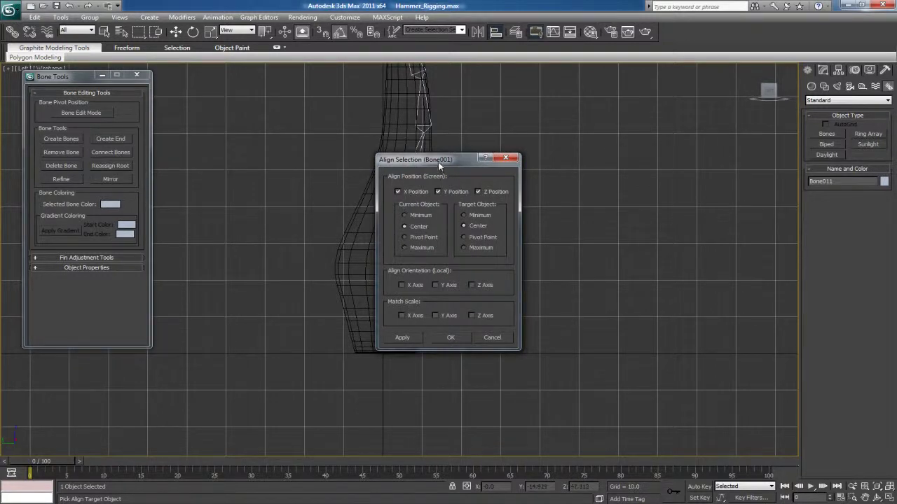
pyautogui.moveTo(427, 159); pyautogui.dragTo(570, 160)
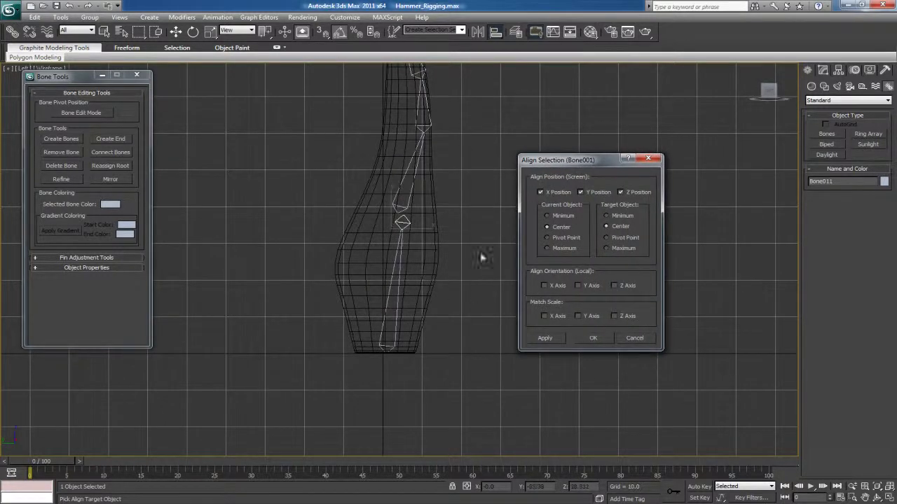
pyautogui.click(545, 286)
pyautogui.click(578, 286)
pyautogui.click(578, 285)
pyautogui.click(632, 338)
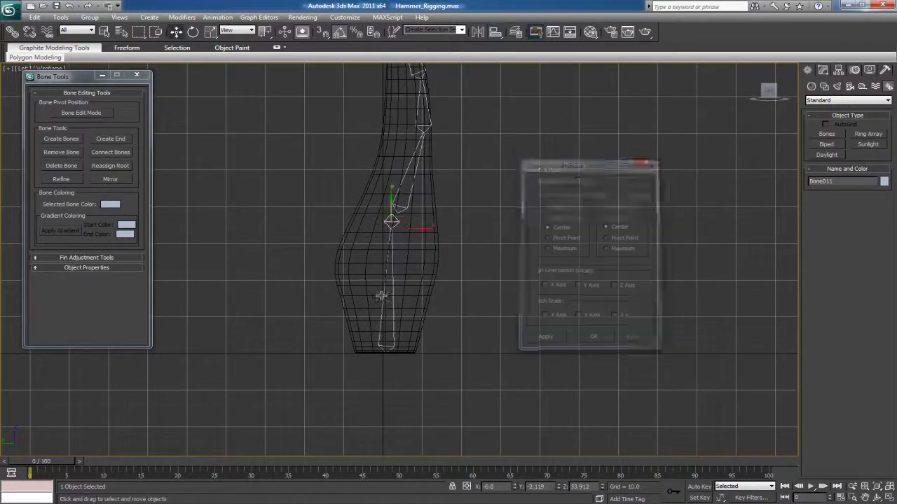
# - Try moving the base bone's end with Bone Edit Mode on and off, and undo the move made outside that mode
pyautogui.click(80, 112)
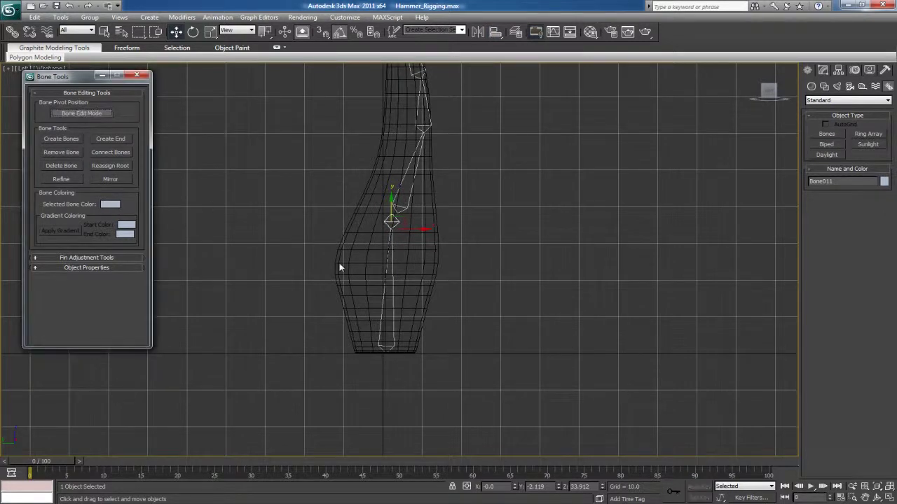
pyautogui.moveTo(408, 221); pyautogui.dragTo(410, 276)
pyautogui.click(99, 111)
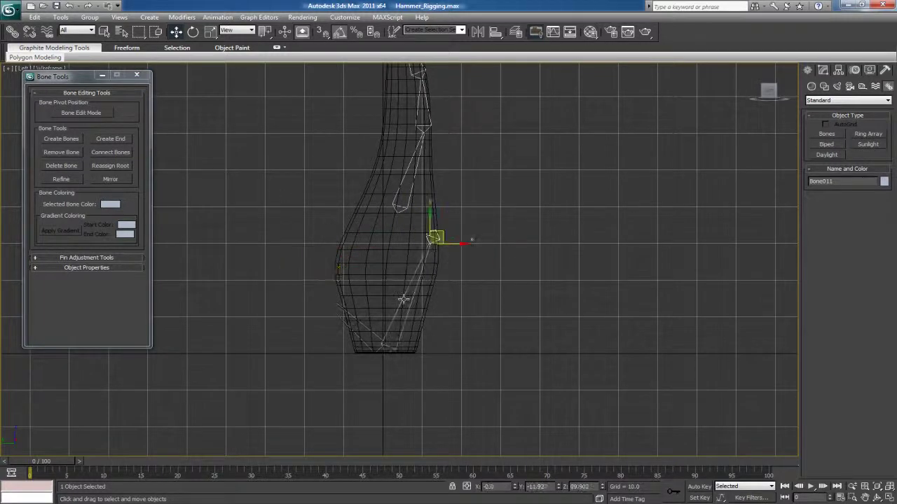
pyautogui.hotkey('ctrl', 'z')
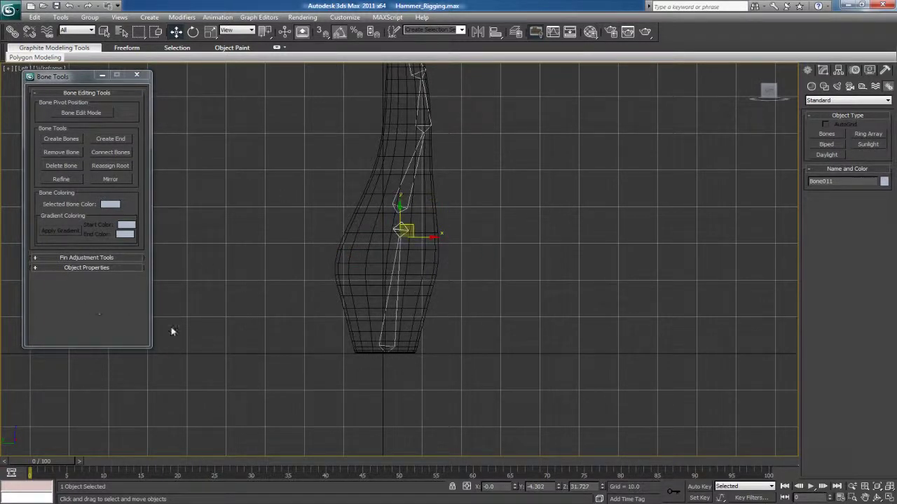
# - Turn on Bone Edit Mode and align the base bone's end to the lowest main-chain bone in X, Y and Z position
pyautogui.click(83, 115)
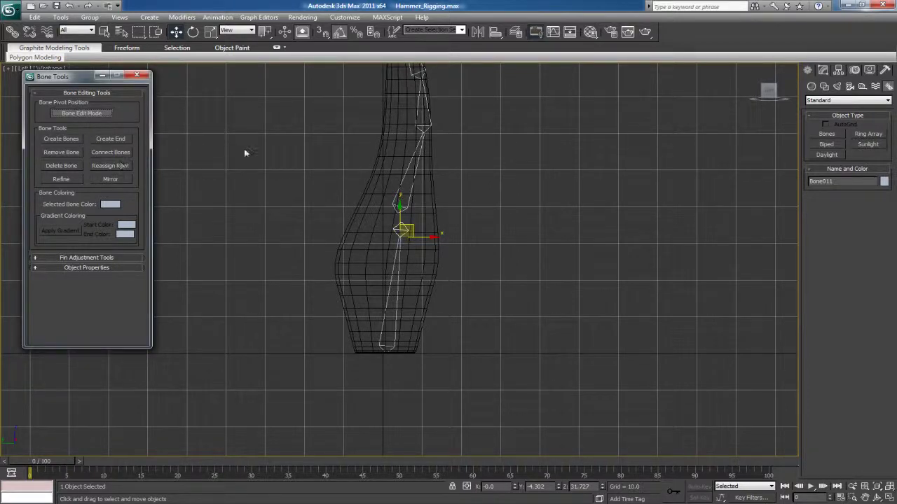
pyautogui.hotkey('alt', 'a')
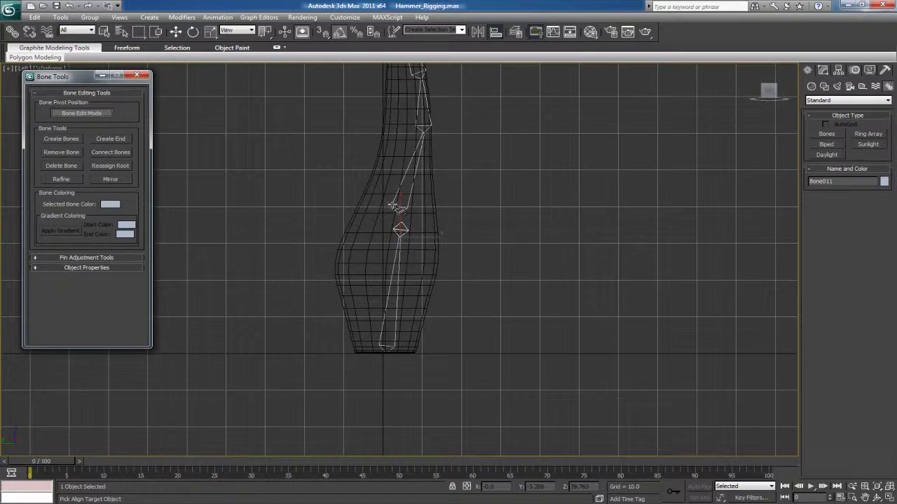
pyautogui.click(396, 207)
pyautogui.click(541, 192)
pyautogui.click(620, 193)
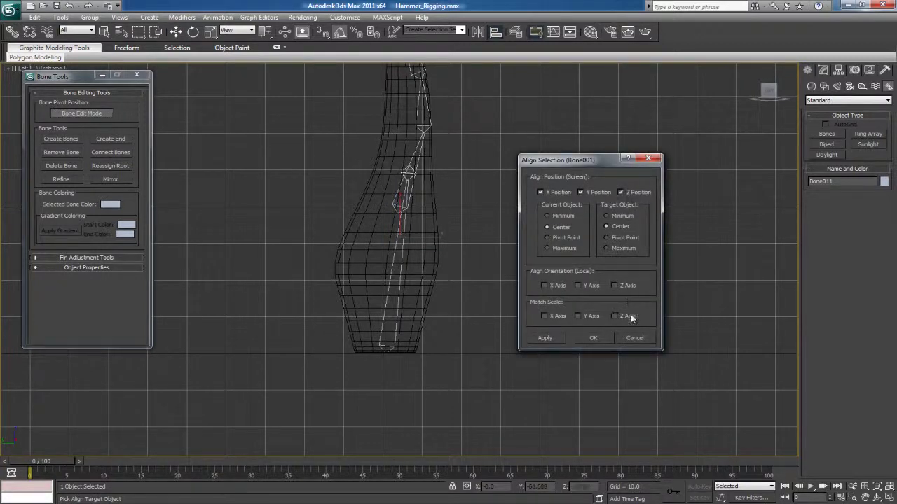
pyautogui.click(593, 338)
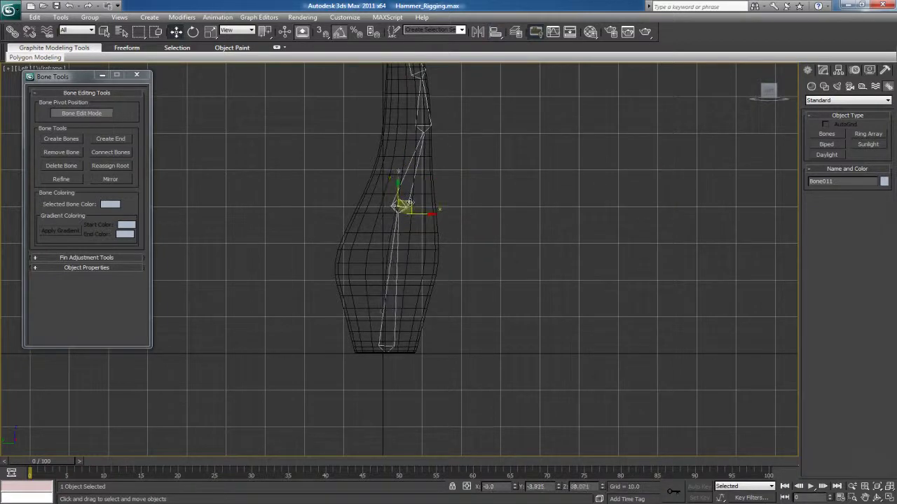
pyautogui.hotkey('alt', 'a')
pyautogui.click(404, 191)
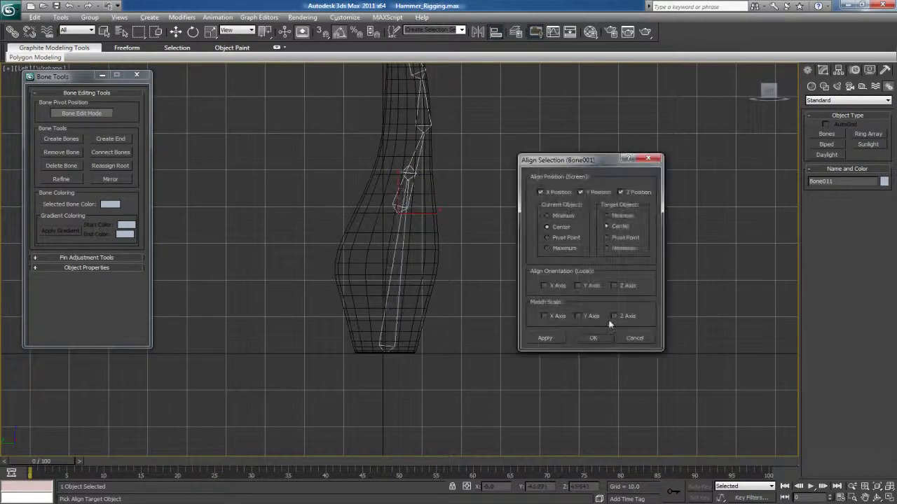
pyautogui.click(594, 339)
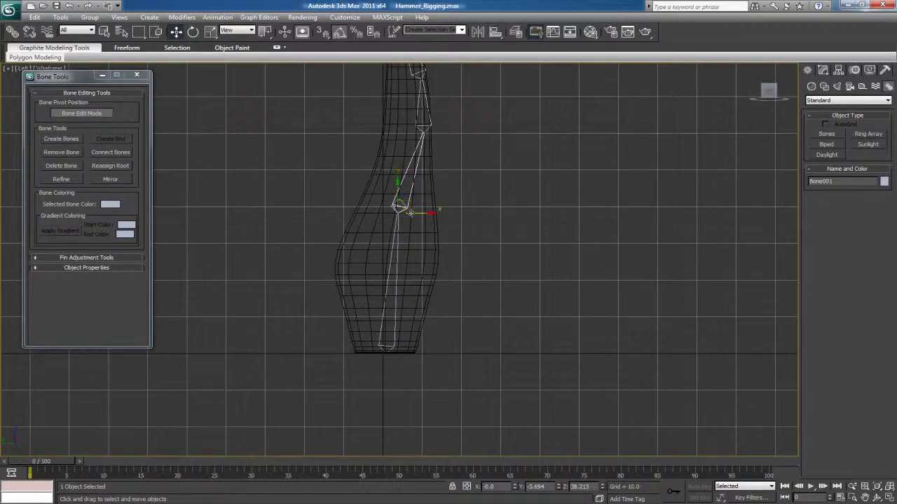
# - Realign the base bone's end to the lowest main-chain bone, pivot point to pivot point, and turn off Bone Edit Mode
pyautogui.click(409, 223)
pyautogui.scroll(8, 410, 223)
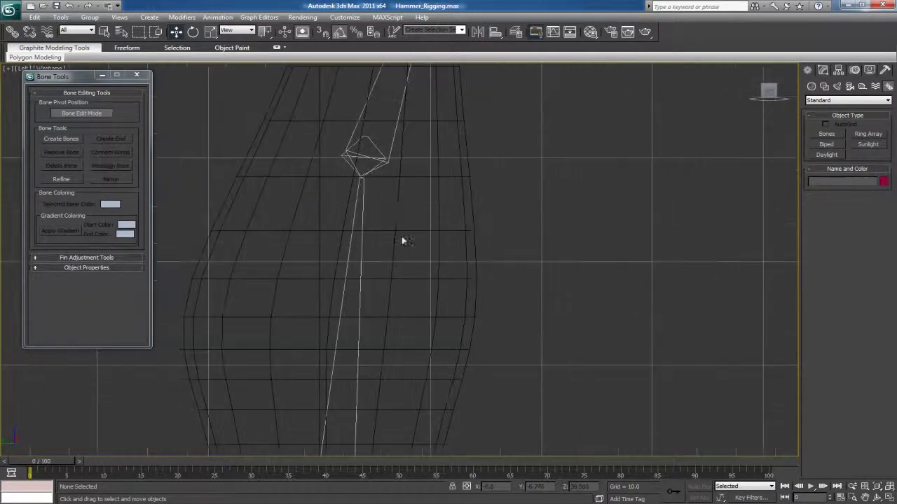
pyautogui.click(370, 212)
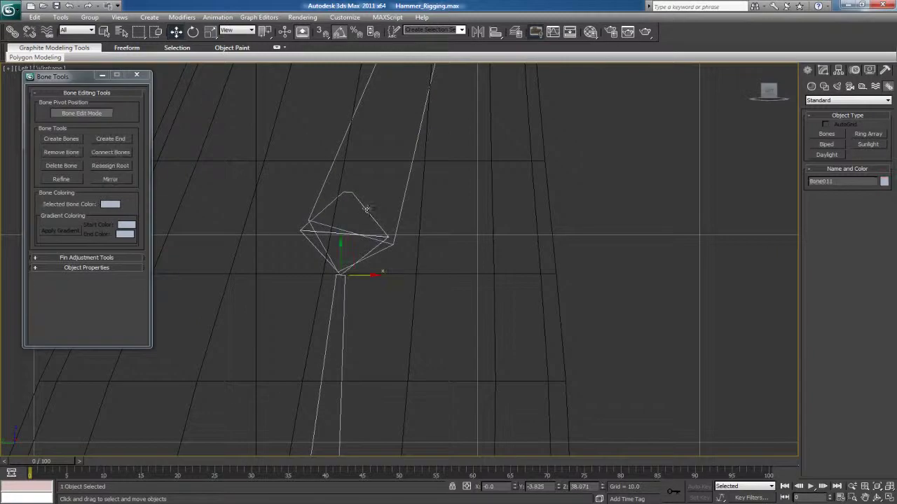
pyautogui.hotkey('alt', 'a')
pyautogui.click(324, 187)
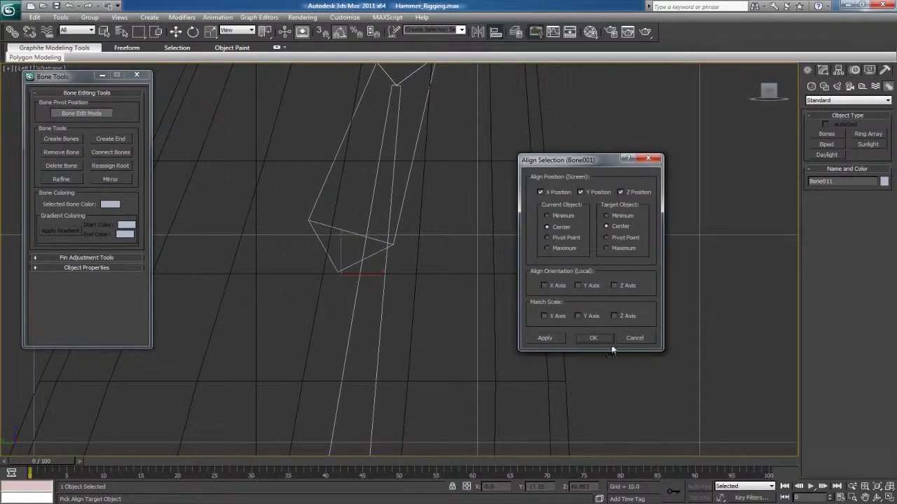
pyautogui.click(548, 238)
pyautogui.click(612, 239)
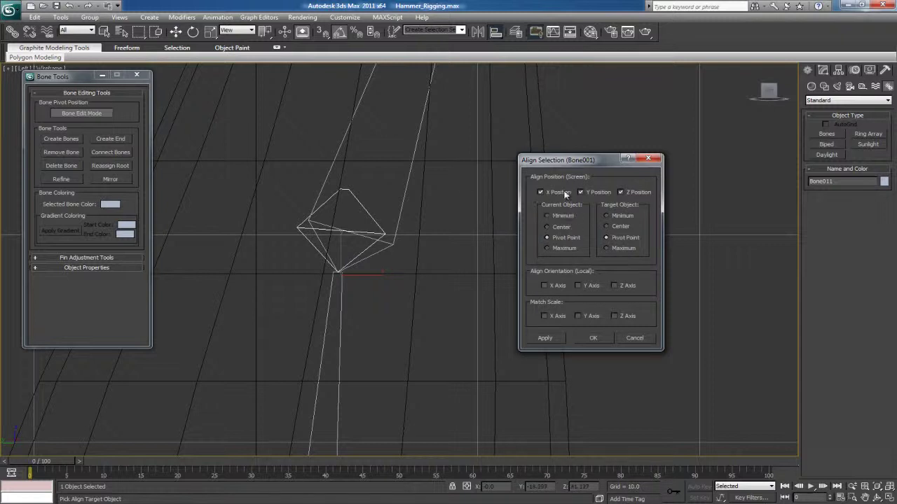
pyautogui.click(594, 339)
pyautogui.click(608, 342)
pyautogui.scroll(-4, 594, 353)
pyautogui.scroll(-5, 543, 309)
pyautogui.moveTo(501, 301); pyautogui.dragTo(499, 326, button='middle')
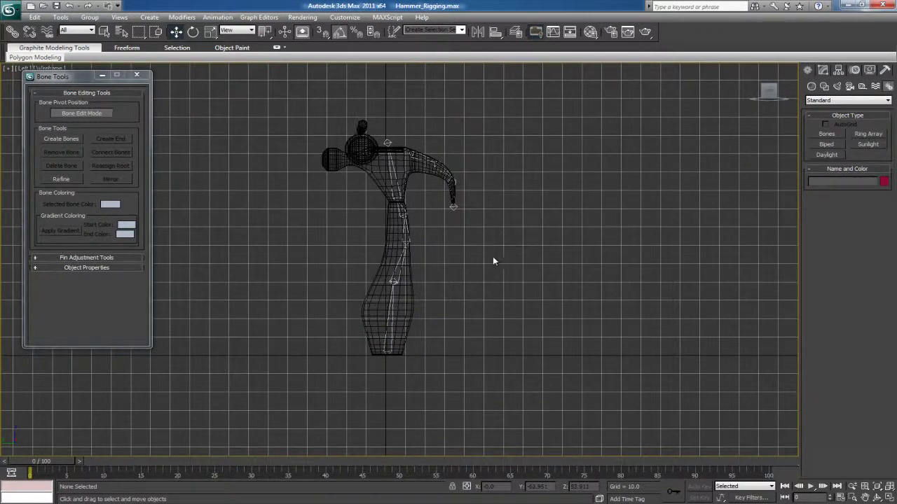
pyautogui.moveTo(451, 319); pyautogui.dragTo(466, 266, button='middle')
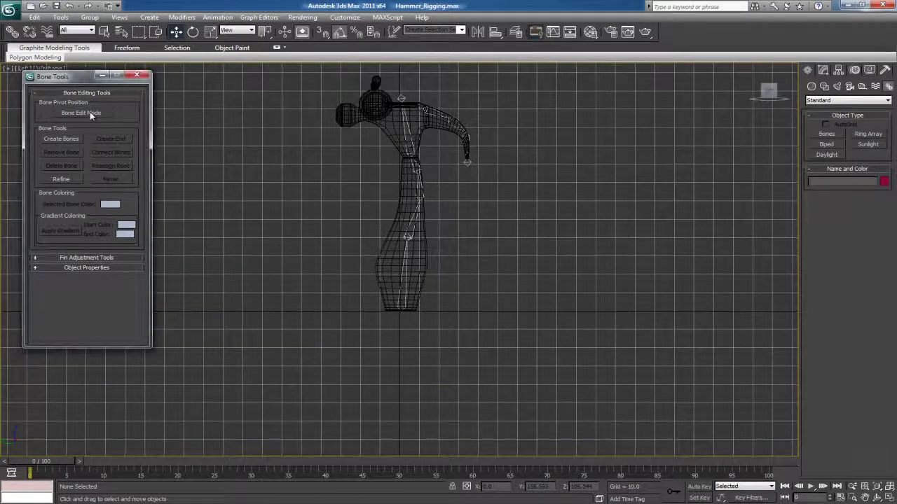
# - Rename the base bone Bn_Squash_Base_01 and clear the selection
pyautogui.scroll(5, 401, 309)
pyautogui.press('q')
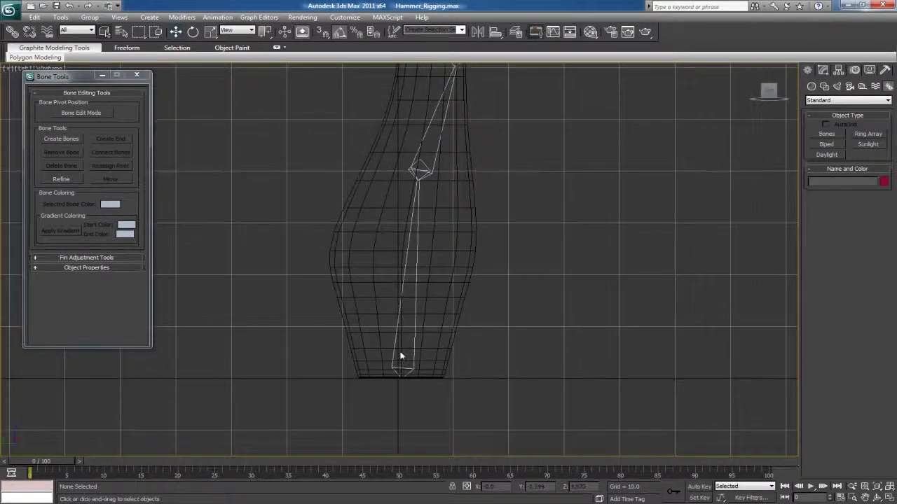
pyautogui.click(402, 342)
pyautogui.moveTo(839, 181); pyautogui.dragTo(718, 180)
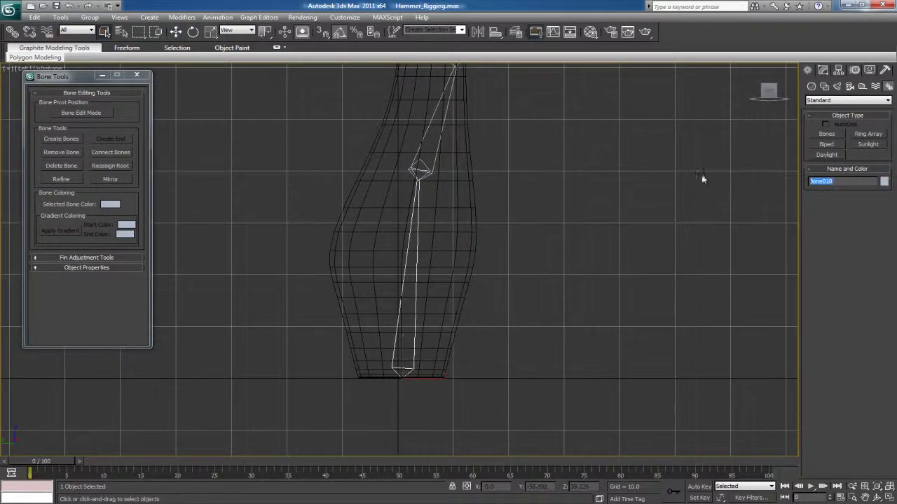
pyautogui.write('B')
pyautogui.press('BackSpace')
pyautogui.write('Bn_Sha')
pyautogui.press('BackSpace')
pyautogui.press('BackSpace')
pyautogui.press('BackSpace')
pyautogui.write('Squash_Base_01')
pyautogui.click(677, 206)
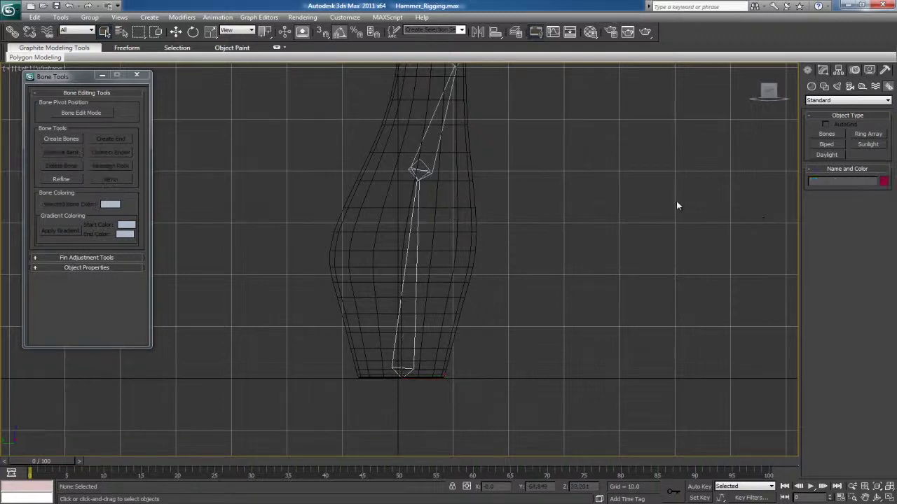
# - Search the scene's object list for names starting with "bn" and close the list without selecting anything
pyautogui.press('h')
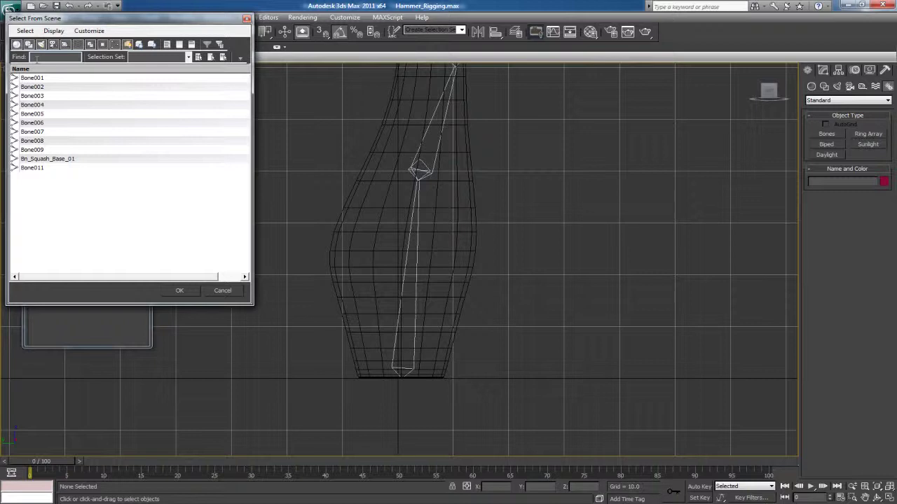
pyautogui.write('bn')
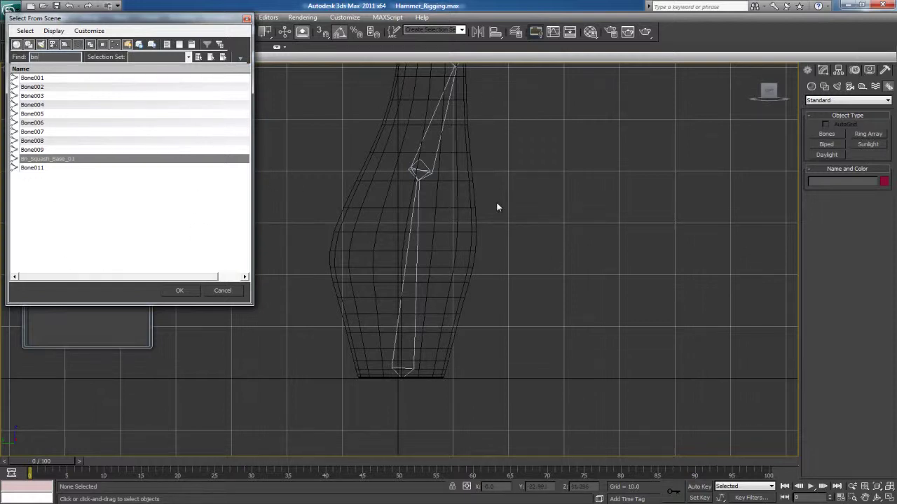
pyautogui.click(231, 290)
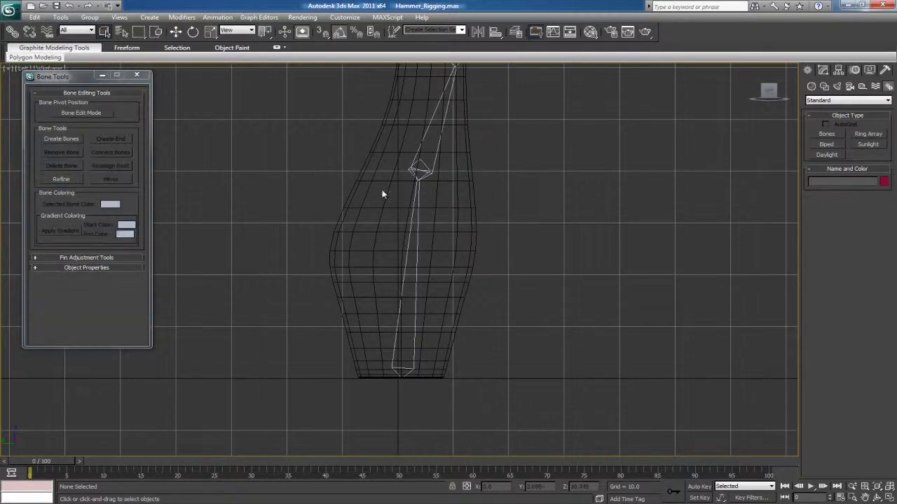
# - Rename the base bone's end bone with the Bn prefix and the lowest main-chain bone as Bn_Root_01
pyautogui.click(415, 217)
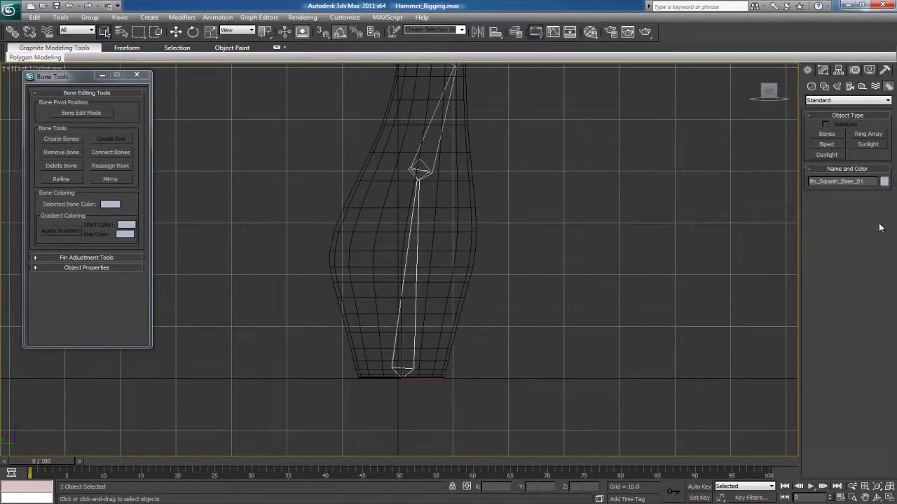
pyautogui.press('pagedown')
pyautogui.moveTo(860, 180); pyautogui.dragTo(713, 173)
pyautogui.write('Bn')
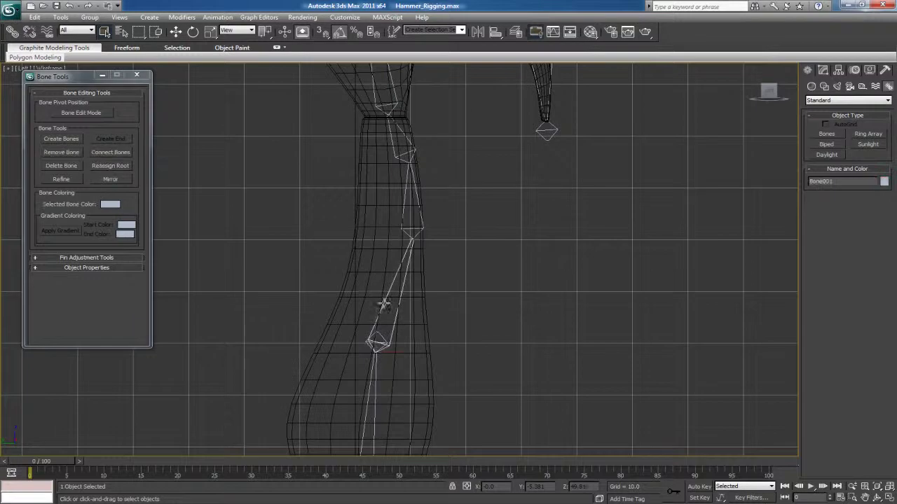
pyautogui.moveTo(841, 182); pyautogui.dragTo(650, 168)
pyautogui.write('B')
# - Rename the next two handle bones above the root Bn_Spine_01 and Bn_Spine_02
pyautogui.press('pagedown')
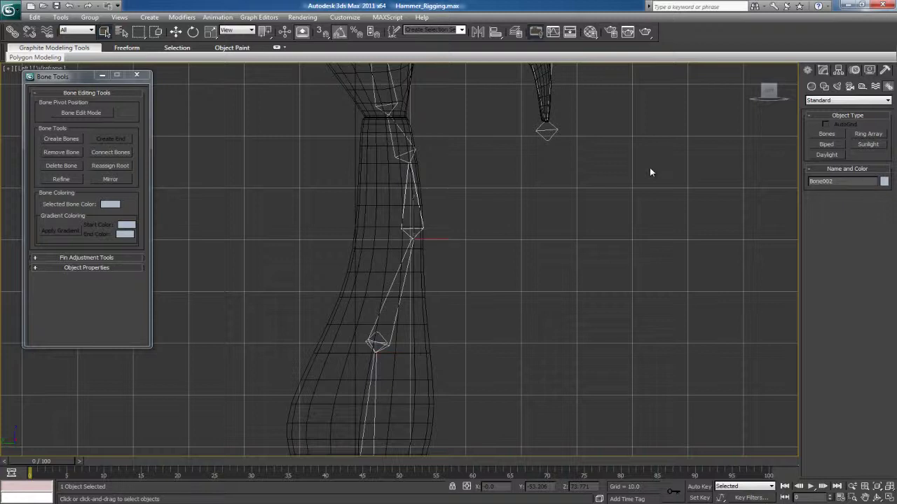
pyautogui.moveTo(843, 183); pyautogui.dragTo(677, 180)
pyautogui.write('Bn_Spine_01')
pyautogui.press('pagedown')
pyautogui.moveTo(840, 181); pyautogui.dragTo(754, 185)
pyautogui.write('Bn_')
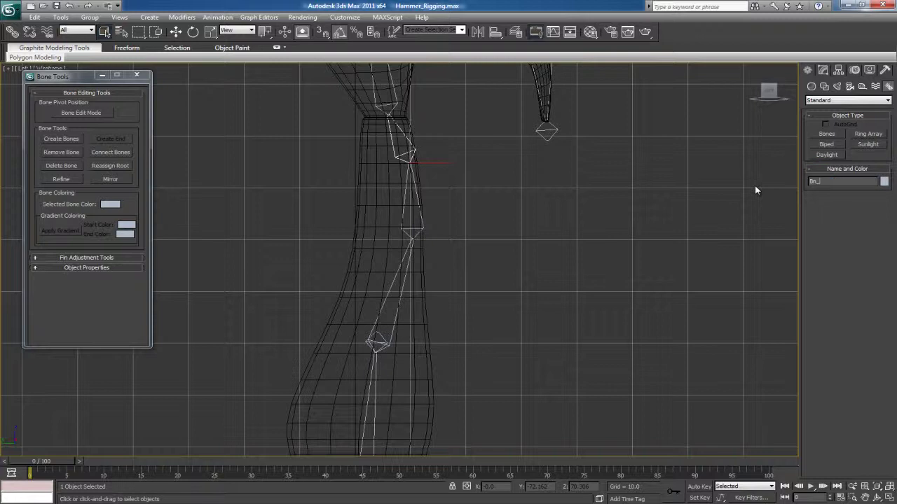
pyautogui.write('Spine_02')
# - Rename the head bone Bn_Head_01 and give the end bone above it a matching name
pyautogui.press('pagedown')
pyautogui.moveTo(869, 184); pyautogui.dragTo(717, 187)
pyautogui.write('Bn_Head')
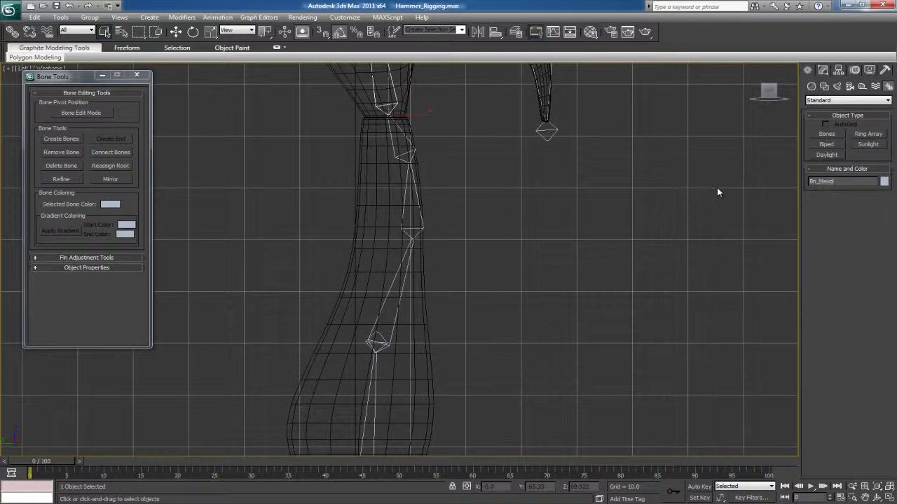
pyautogui.write('_01')
pyautogui.click(612, 233)
pyautogui.moveTo(613, 235); pyautogui.dragTo(580, 286, button='middle')
pyautogui.click(361, 139)
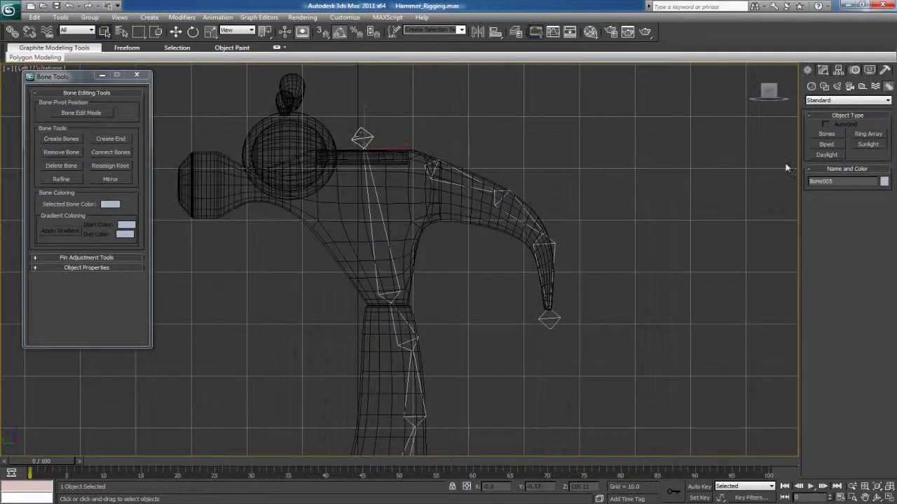
pyautogui.moveTo(834, 181); pyautogui.dragTo(586, 182)
pyautogui.write('B')
# - Rename the first claw bone at the back of the head Bn_Teeth_Base_01
pyautogui.click(438, 169)
pyautogui.write('Bn_Teeth')
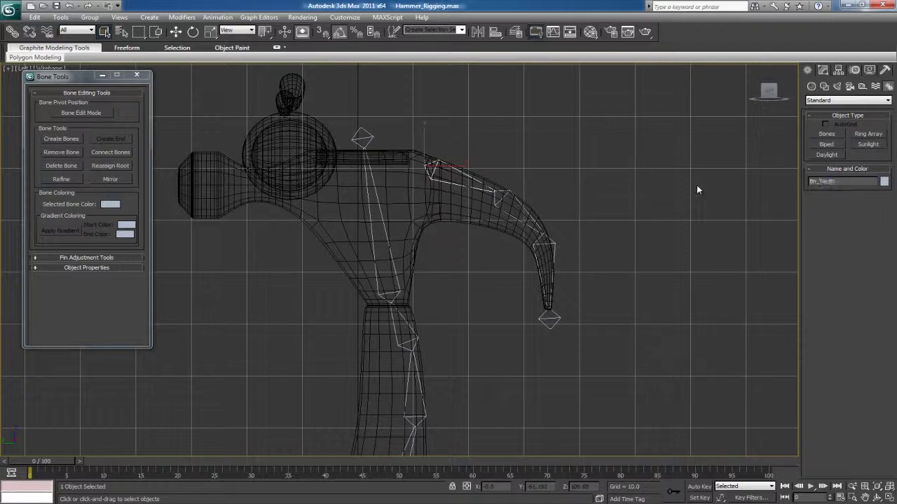
pyautogui.write('_')
pyautogui.write('Blse_01')
# - Rename the other two claw bones with the Bn prefix and the end bone at the claw tip Bn_Teeth_End
pyautogui.click(519, 196)
pyautogui.moveTo(843, 182); pyautogui.dragTo(797, 181)
pyautogui.write('Bn')
pyautogui.click(541, 243)
pyautogui.moveTo(836, 181); pyautogui.dragTo(477, 152)
pyautogui.write('B')
pyautogui.press('pagedown')
pyautogui.moveTo(838, 181); pyautogui.dragTo(671, 187)
pyautogui.write('B')
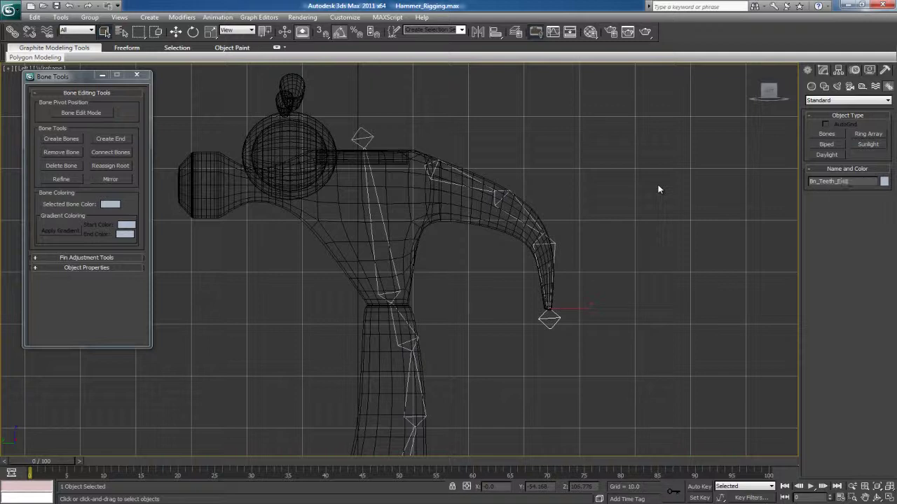
pyautogui.click(644, 258)
# - Select the whole claw chain of four bones and assign it a new object color
pyautogui.moveTo(449, 198); pyautogui.dragTo(431, 161, button='middle')
pyautogui.moveTo(471, 219); pyautogui.dragTo(470, 159, button='middle')
pyautogui.moveTo(451, 233); pyautogui.dragTo(454, 157, button='middle')
pyautogui.scroll(-4, 449, 160)
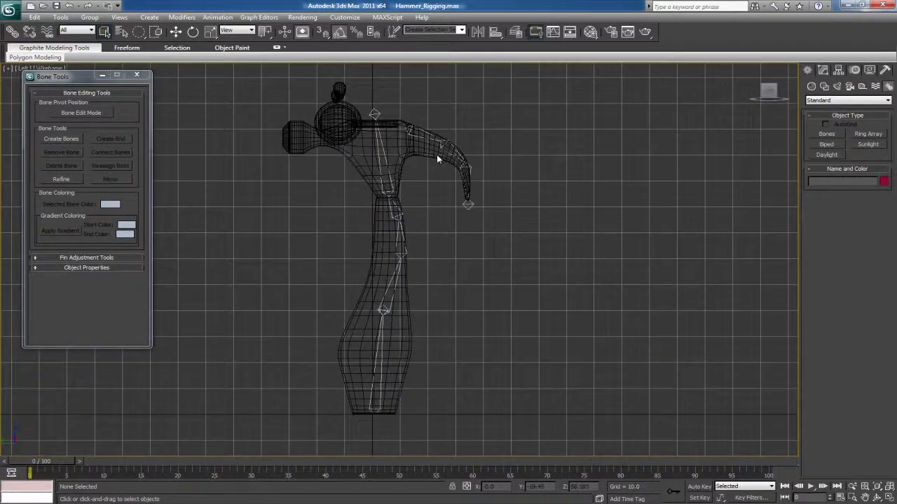
pyautogui.scroll(5, 435, 157)
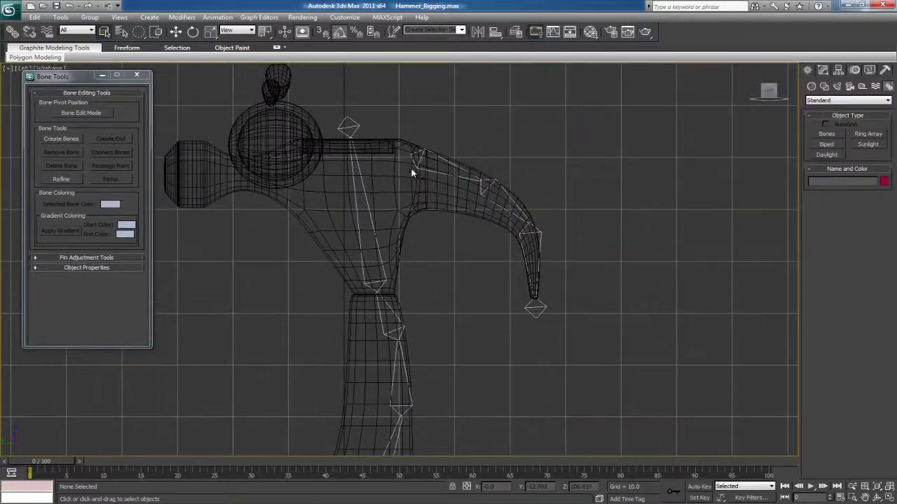
pyautogui.click(414, 158)
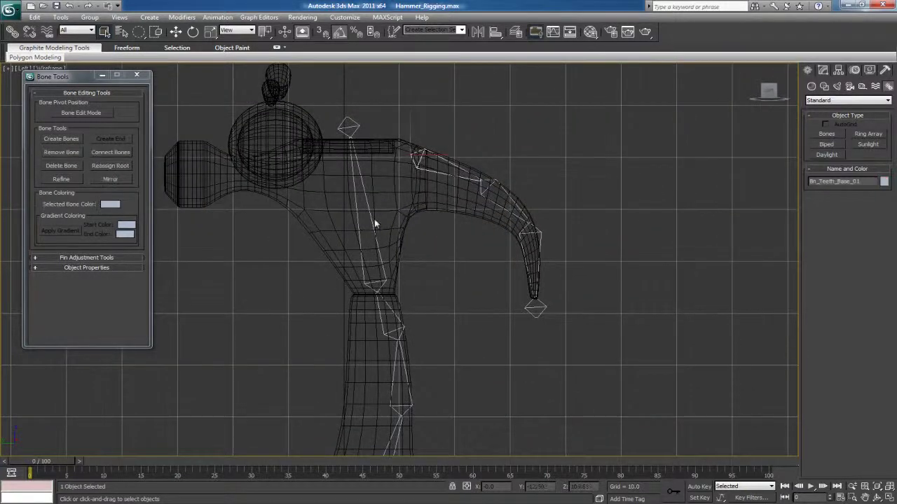
pyautogui.doubleClick(408, 152)
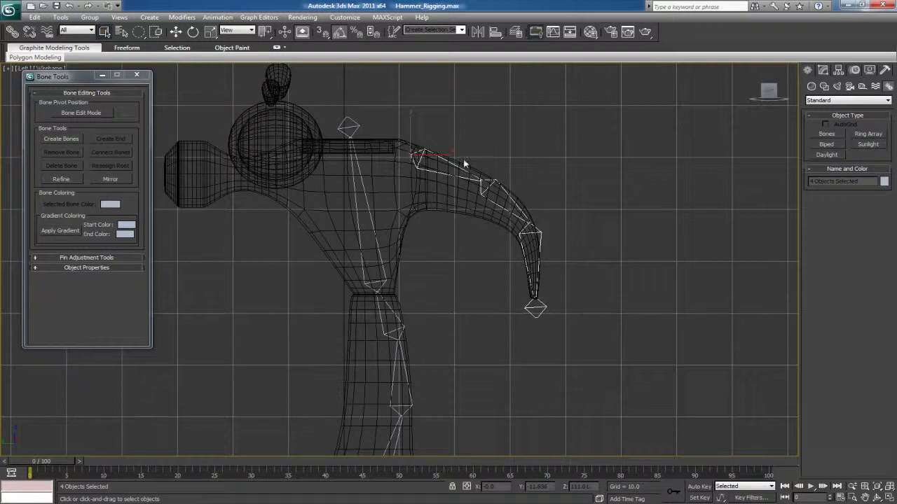
pyautogui.click(884, 181)
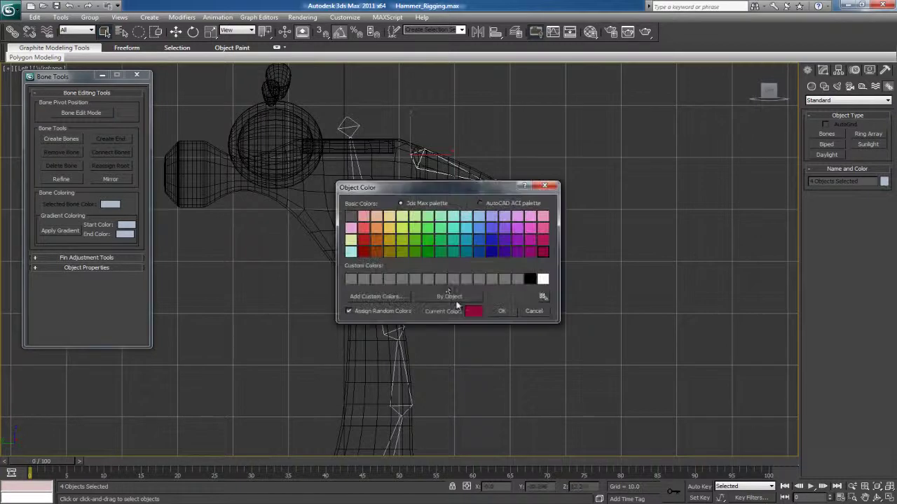
pyautogui.click(506, 313)
pyautogui.click(526, 339)
# - Select the base bone together with its end bone and set their object color to dark red
pyautogui.moveTo(420, 317); pyautogui.dragTo(431, 178, button='middle')
pyautogui.moveTo(400, 408); pyautogui.dragTo(398, 247, button='middle')
pyautogui.click(348, 382)
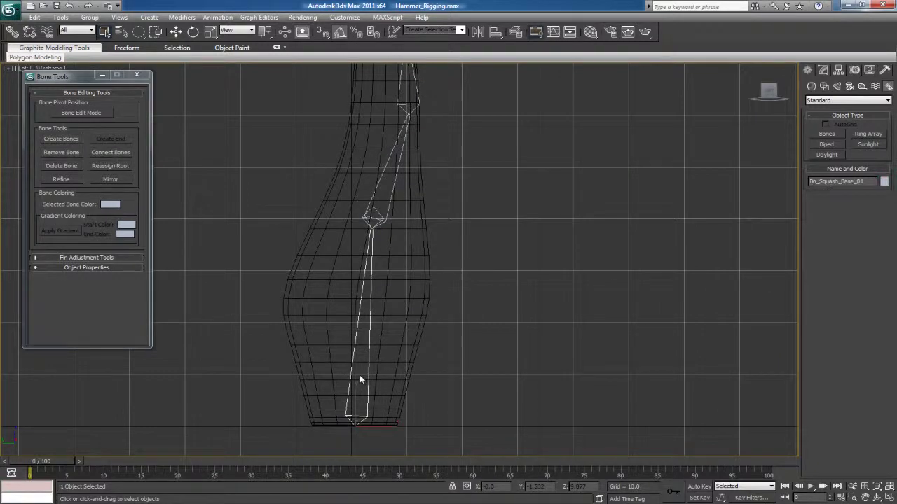
pyautogui.keyDown('ctrl'); pyautogui.click(359, 378); pyautogui.keyUp('ctrl')
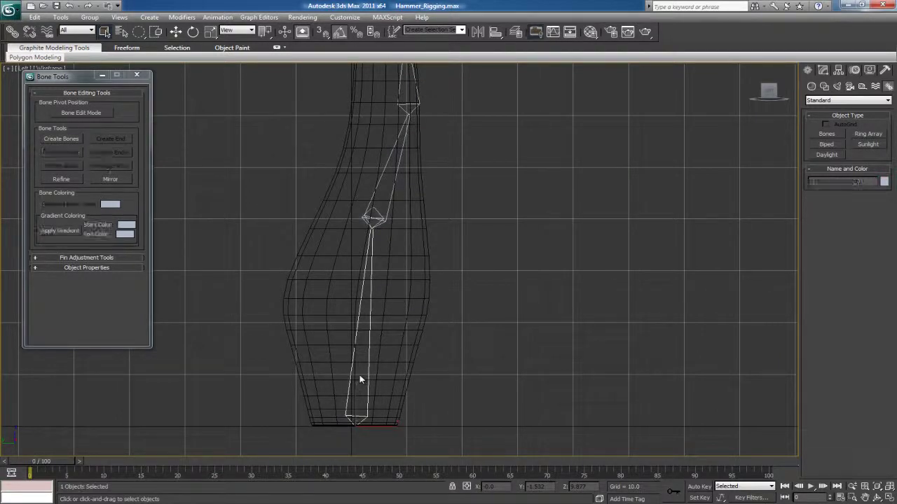
pyautogui.click(884, 181)
pyautogui.click(364, 251)
pyautogui.click(494, 309)
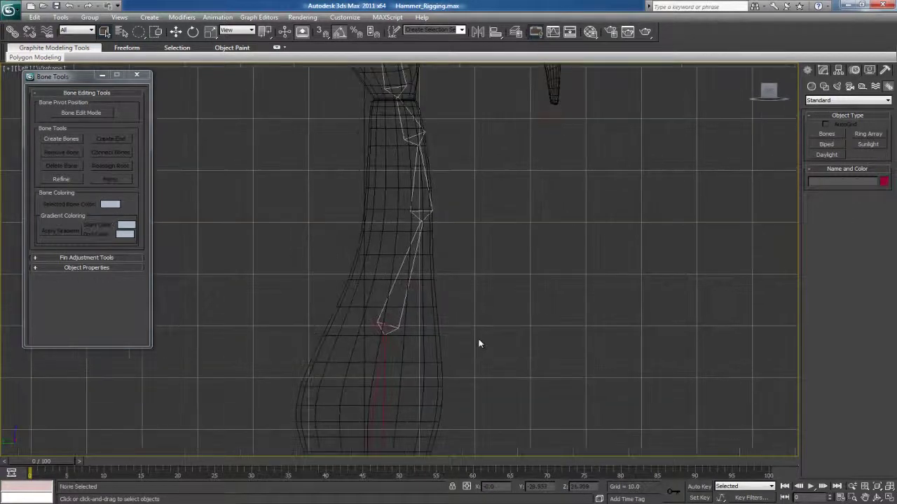
# - Select the handle bone Bn_Root_01 with all its child bones and set their object color to green
pyautogui.click(407, 299)
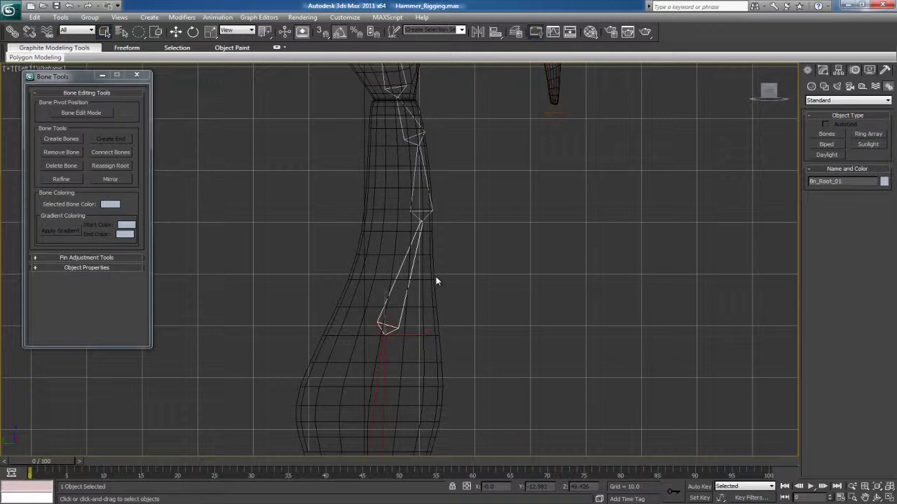
pyautogui.hotkey('ctrl', 'pagedown')
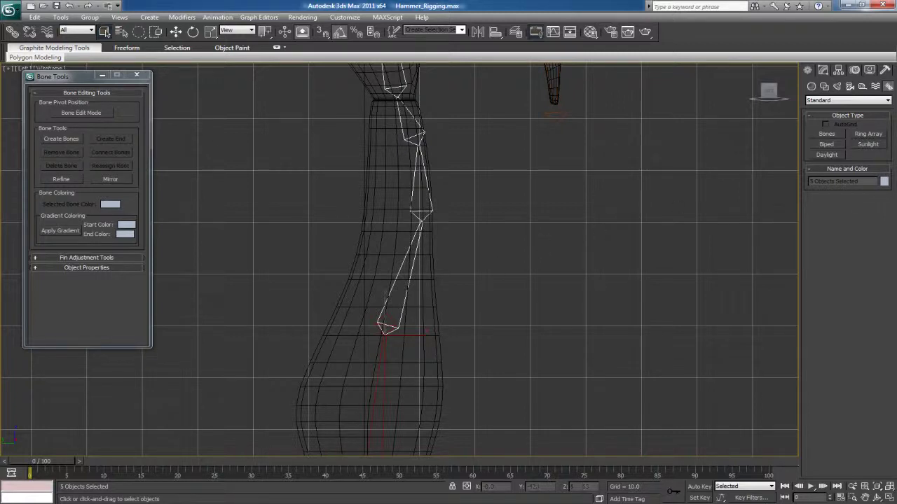
pyautogui.click(884, 181)
pyautogui.click(414, 253)
pyautogui.click(502, 311)
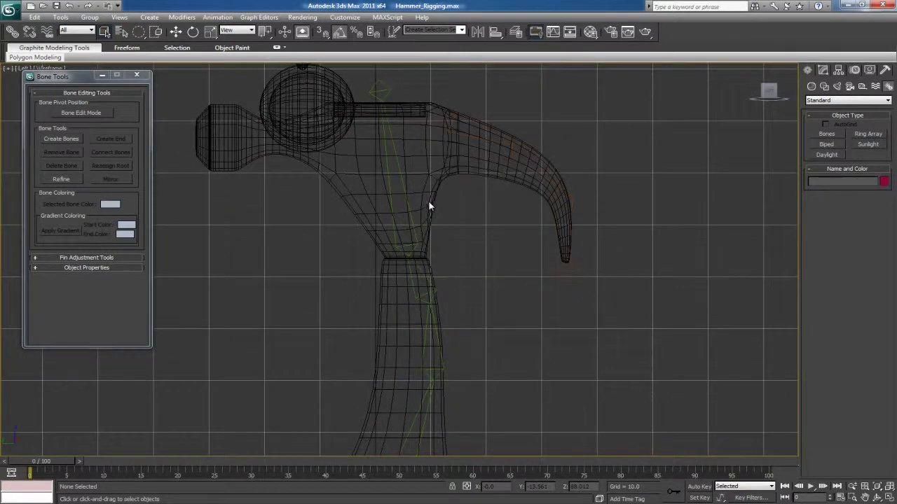
# - Try moving the head bone Bn_Head_01 slightly at the neck joint and undo the move
pyautogui.moveTo(439, 241); pyautogui.dragTo(439, 216, button='middle')
pyautogui.moveTo(390, 114); pyautogui.dragTo(394, 162, button='middle')
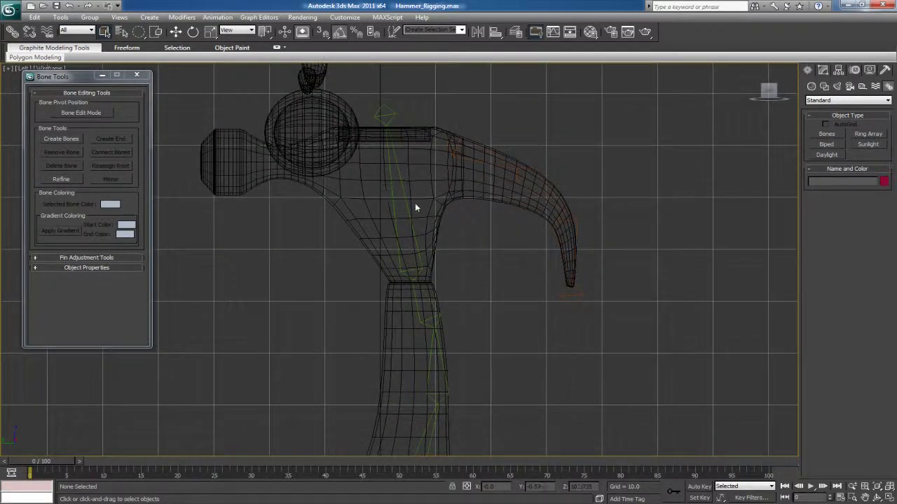
pyautogui.click(410, 224)
pyautogui.press('w')
pyautogui.moveTo(419, 274)
pyautogui.mouseDown()
pyautogui.moveTo(457, 273)
pyautogui.moveTo(414, 276)
pyautogui.mouseUp()
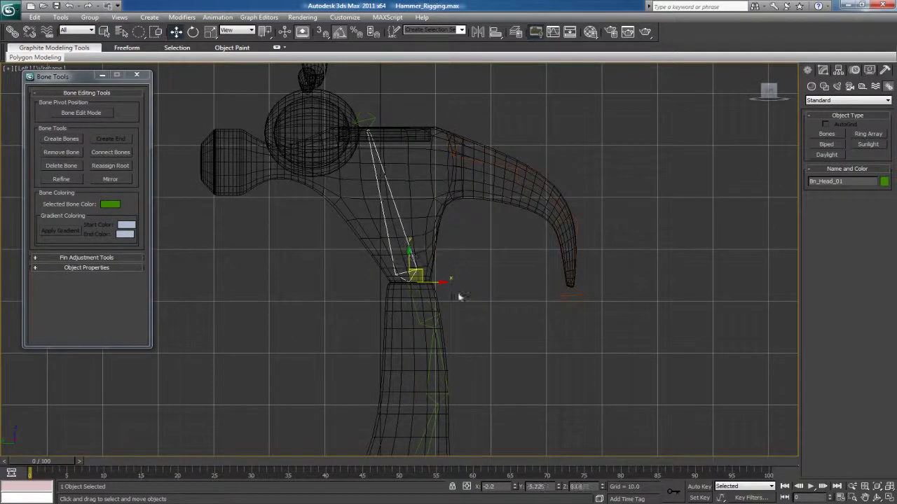
pyautogui.hotkey('ctrl', 'z')
# - Unlink the head bone Bn_Head_01 from the spine bone Bn_Spine_02 below it
pyautogui.scroll(3, 447, 288)
pyautogui.moveTo(390, 232); pyautogui.dragTo(396, 264, button='middle')
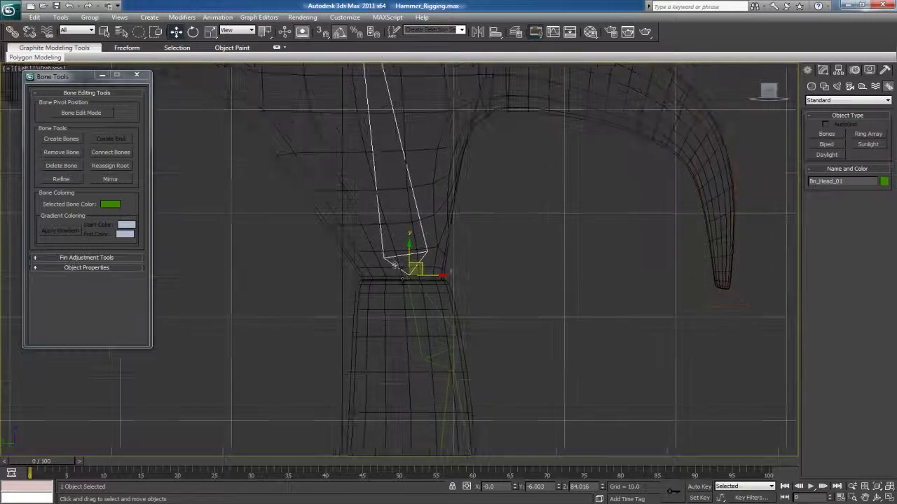
pyautogui.click(412, 300)
pyautogui.click(412, 299)
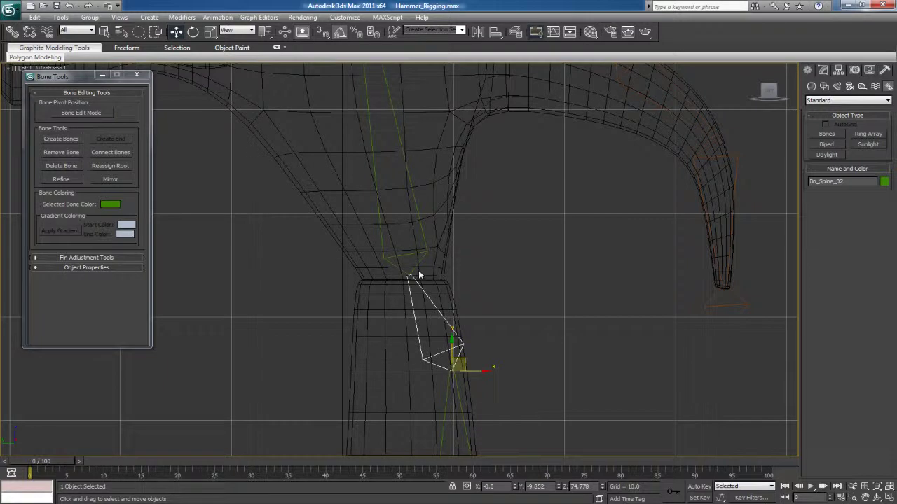
pyautogui.scroll(-3, 424, 284)
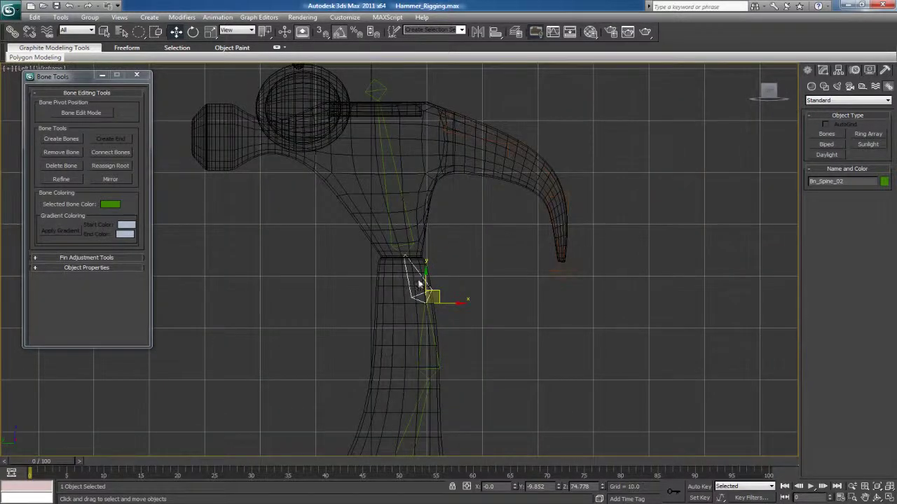
pyautogui.click(466, 279)
pyautogui.scroll(2, 435, 261)
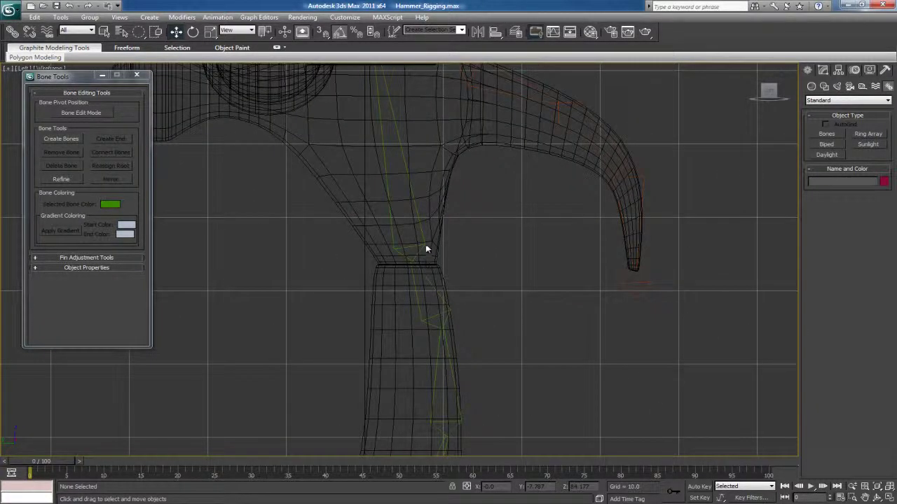
pyautogui.click(424, 243)
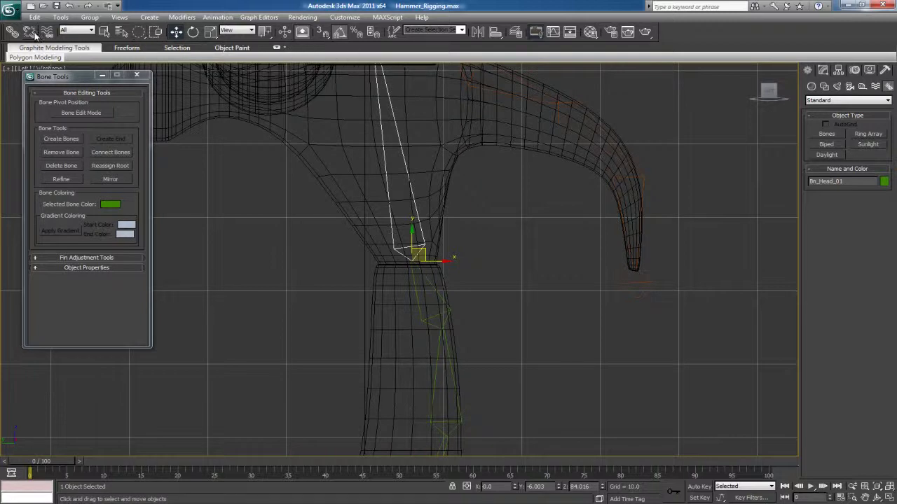
pyautogui.moveTo(423, 242); pyautogui.dragTo(438, 251)
# - Create an end bone at the upper tip of the spine bone Bn_Spine_02
pyautogui.click(428, 294)
pyautogui.click(439, 294)
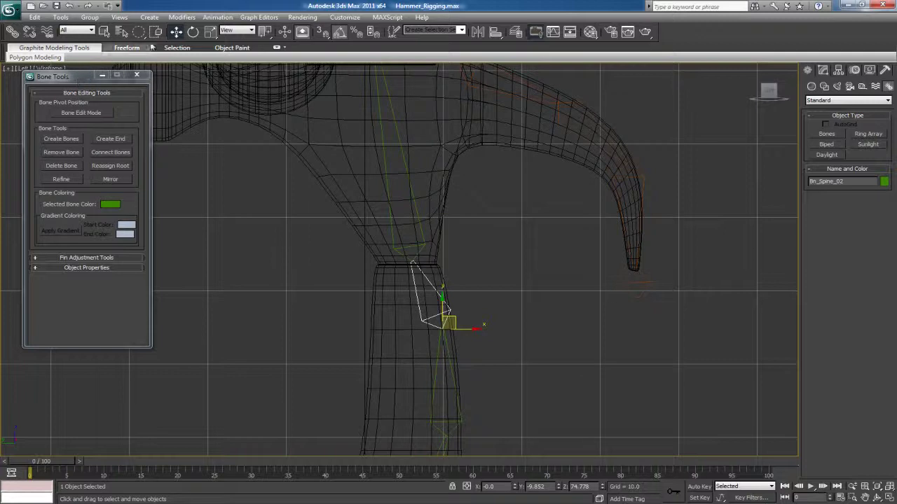
pyautogui.click(218, 17)
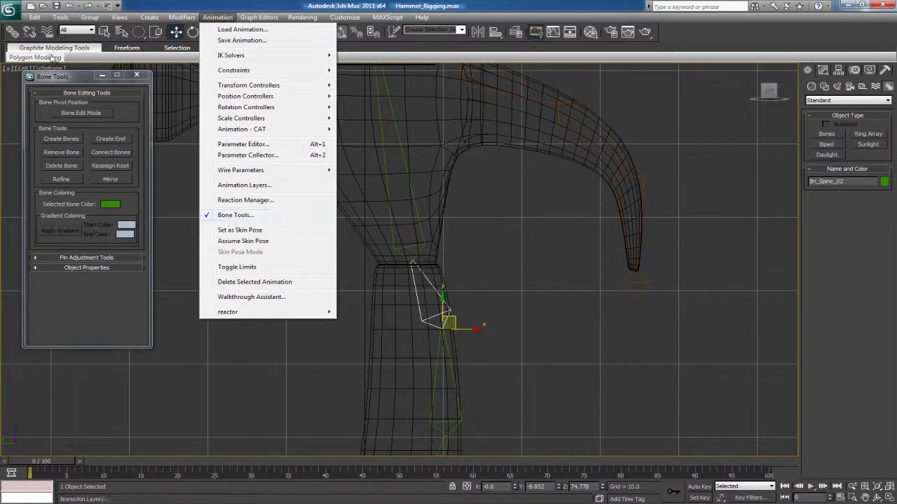
pyautogui.click(105, 148)
pyautogui.click(107, 140)
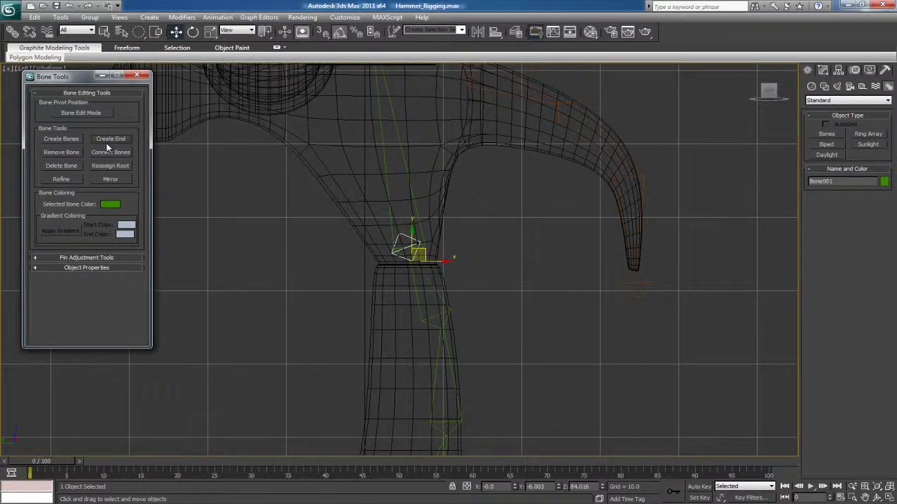
# - Rename the new end bone at the neck Bn_Spine_End
pyautogui.click(457, 281)
pyautogui.click(413, 244)
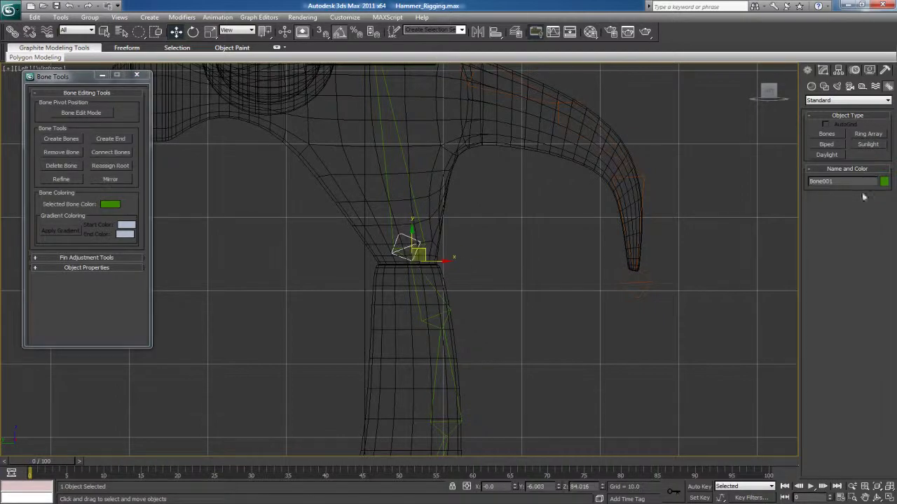
pyautogui.write('Bn_Spine_End')
pyautogui.click(527, 253)
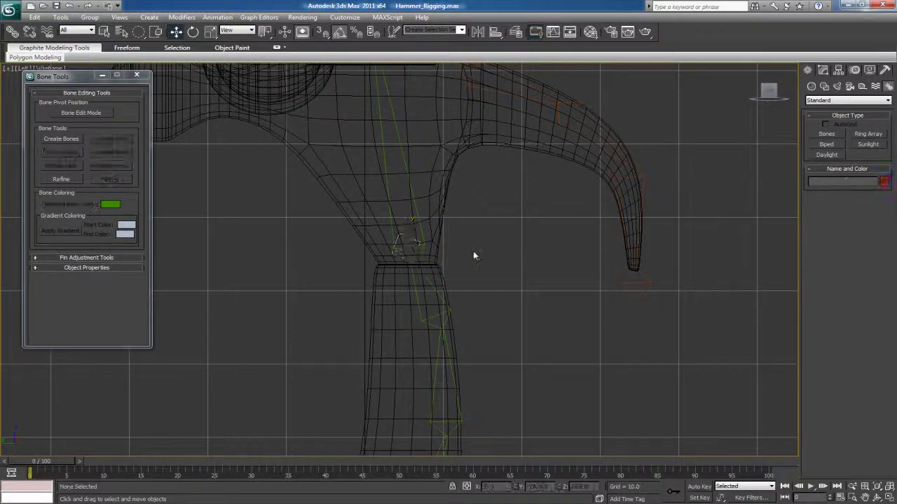
# - Select the head bone together with its end bone and set their object color to a bluish dark green
pyautogui.click(435, 246)
pyautogui.keyDown('ctrl'); pyautogui.click(434, 243); pyautogui.keyUp('ctrl')
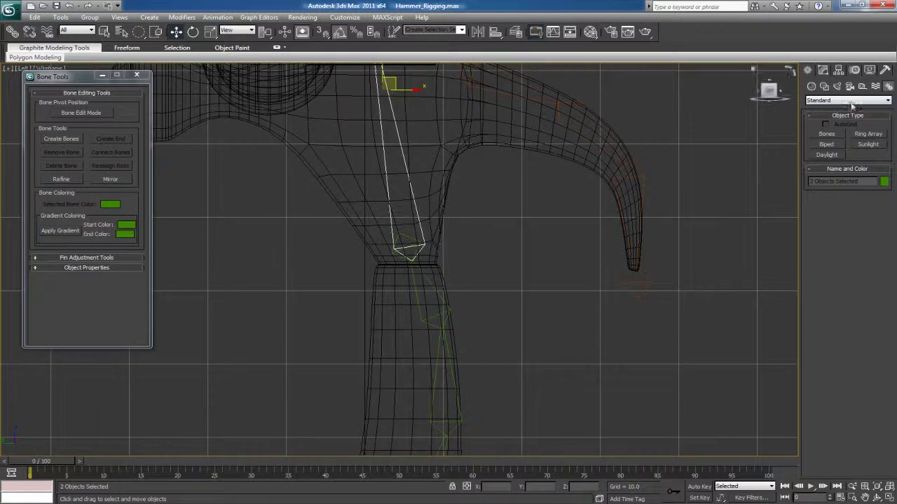
pyautogui.click(883, 183)
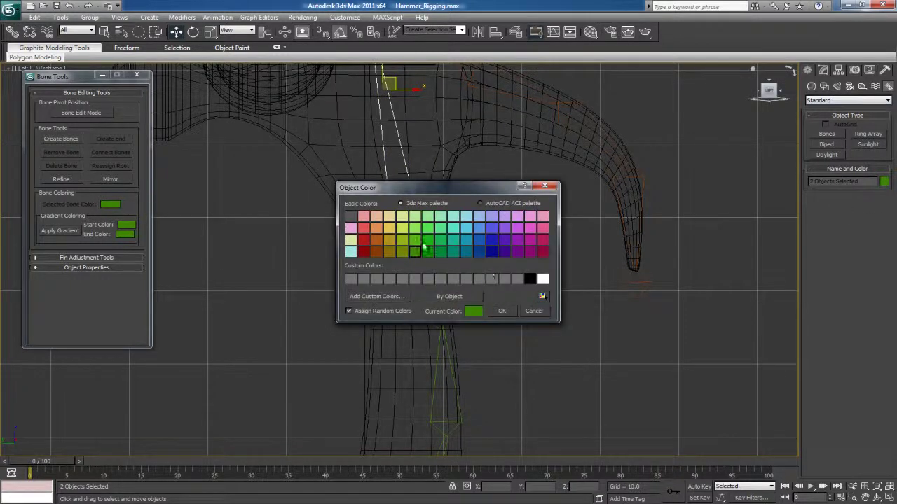
pyautogui.click(501, 311)
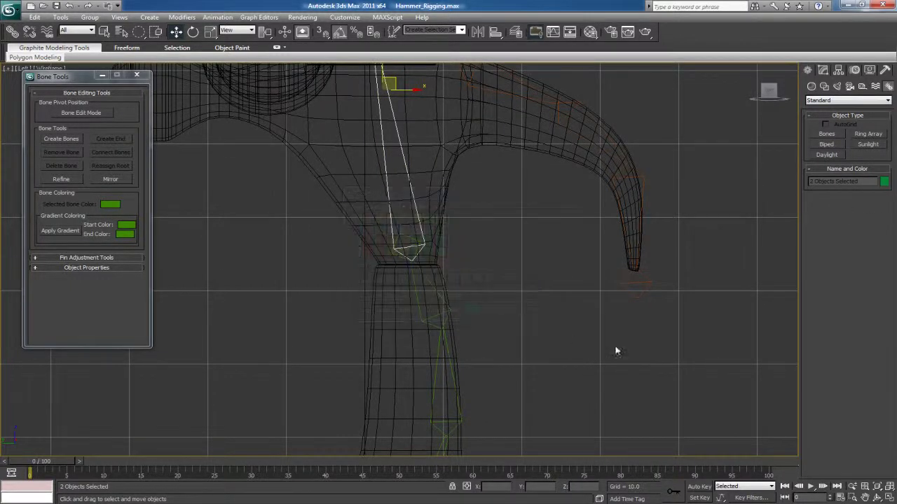
pyautogui.click(609, 344)
# - Close the Bone Tools window with the whole hammer framed in the Left view
pyautogui.scroll(-3, 552, 332)
pyautogui.moveTo(551, 331); pyautogui.dragTo(513, 283, button='middle')
pyautogui.scroll(-3, 513, 283)
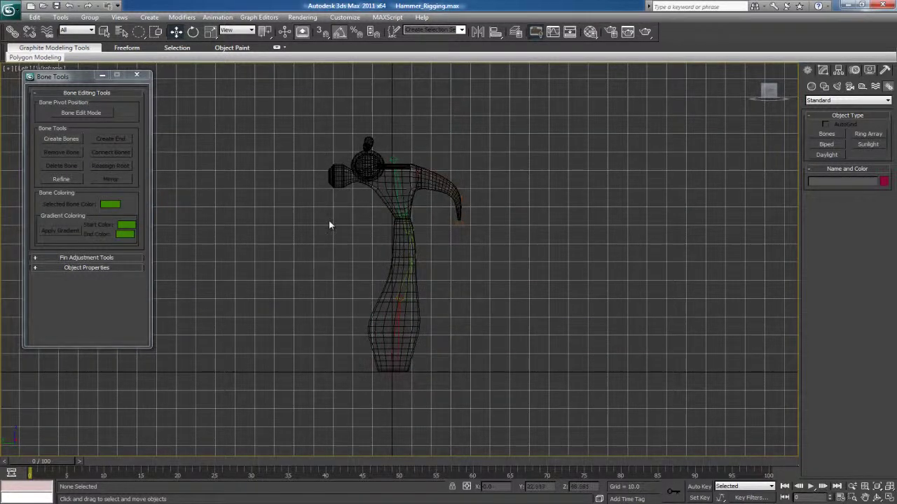
pyautogui.moveTo(414, 274); pyautogui.dragTo(415, 264, button='middle')
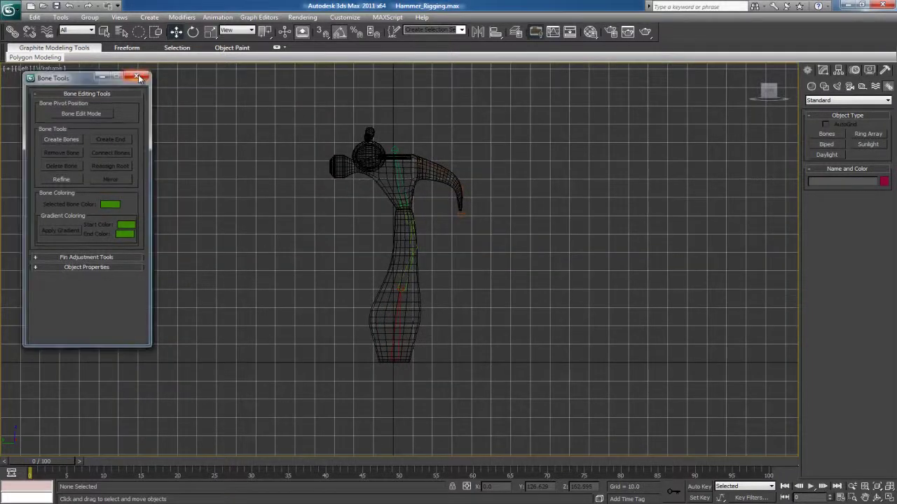
pyautogui.click(137, 75)
# - Draw a torus around the hammer's base in the maximized Perspective view, with radius 1 about 42.7 and radius 2 about 2.7
pyautogui.click(149, 17)
pyautogui.click(327, 177)
pyautogui.hotkey('alt', 'w')
pyautogui.click(606, 354)
pyautogui.moveTo(607, 355)
pyautogui.keyDown('alt'); pyautogui.mouseDown(button='middle')
pyautogui.moveTo(578, 356)
pyautogui.moveTo(624, 363)
pyautogui.moveTo(611, 339)
pyautogui.mouseUp(button='middle'); pyautogui.keyUp('alt')
pyautogui.hotkey('alt', 'w')
pyautogui.click(149, 18)
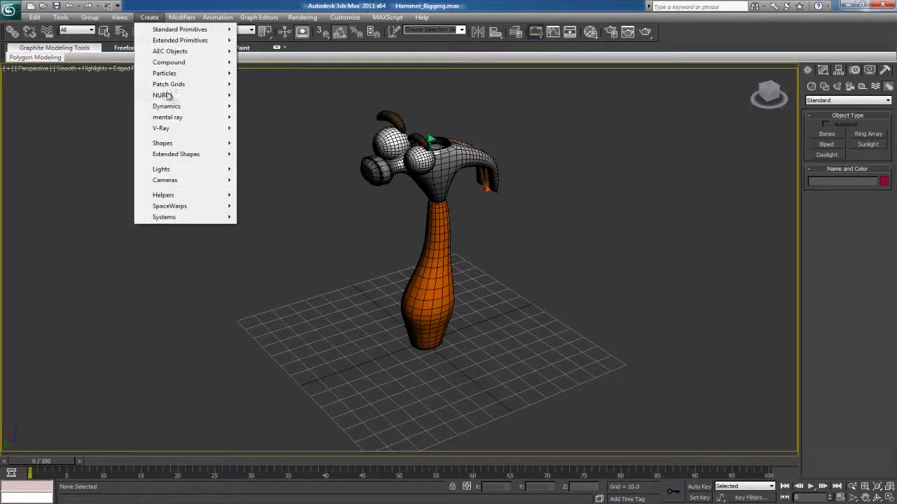
pyautogui.moveTo(173, 31)
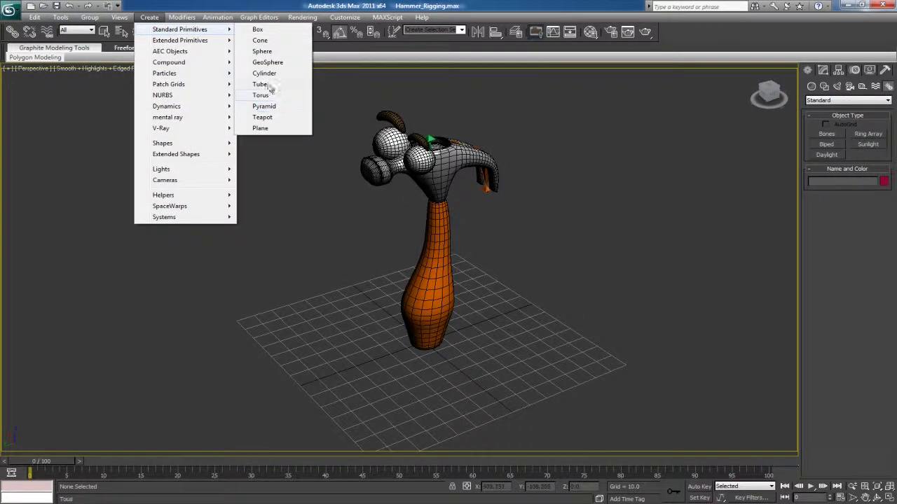
pyautogui.click(807, 72)
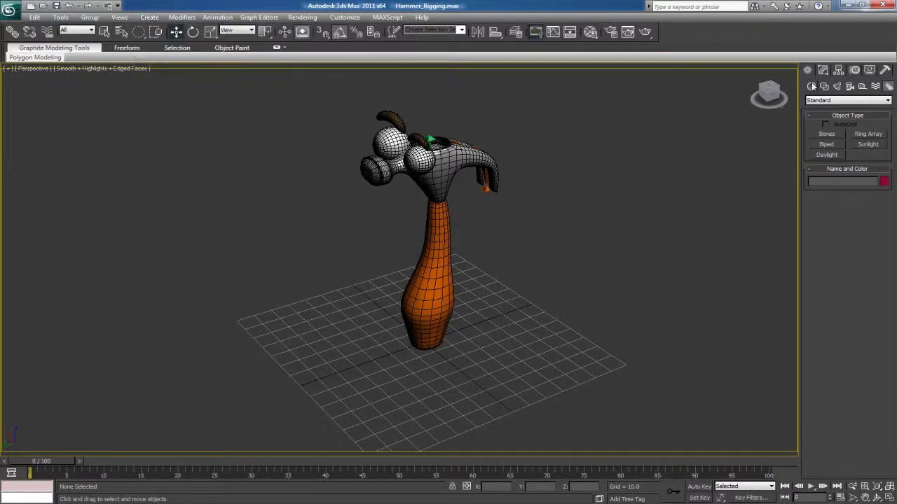
pyautogui.click(813, 85)
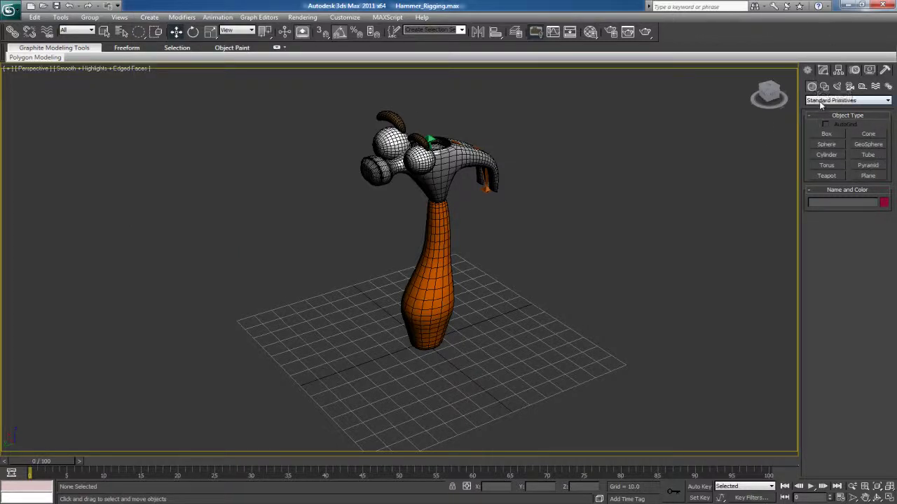
pyautogui.click(828, 165)
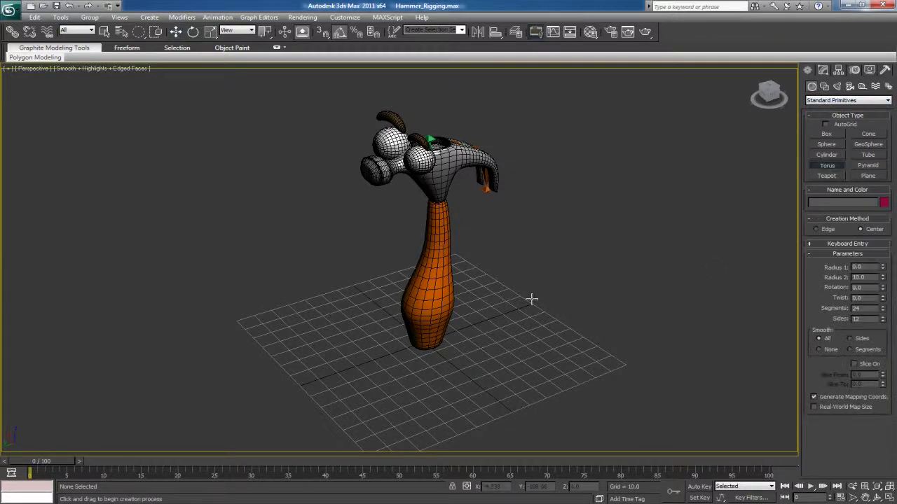
pyautogui.moveTo(425, 342); pyautogui.dragTo(491, 382)
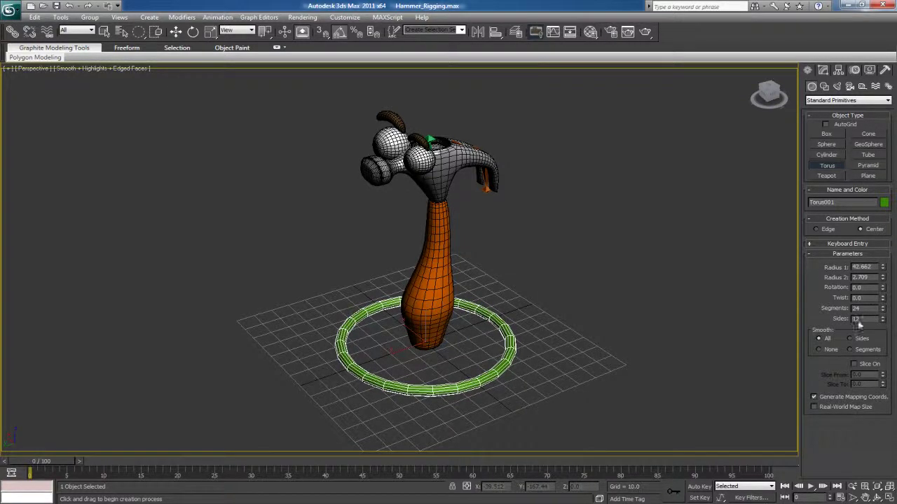
# - Reduce the torus to 9 segments and 5 sides and finish creating it
pyautogui.moveTo(882, 310); pyautogui.dragTo(888, 379)
pyautogui.moveTo(884, 321); pyautogui.dragTo(885, 347)
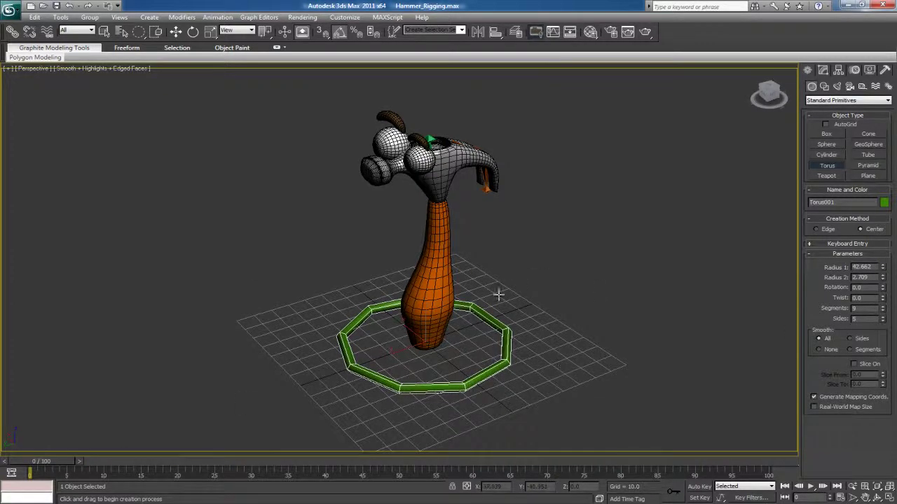
pyautogui.click(827, 166)
pyautogui.keyDown('alt'); pyautogui.moveTo(646, 313); pyautogui.dragTo(528, 289, button='middle'); pyautogui.keyUp('alt')
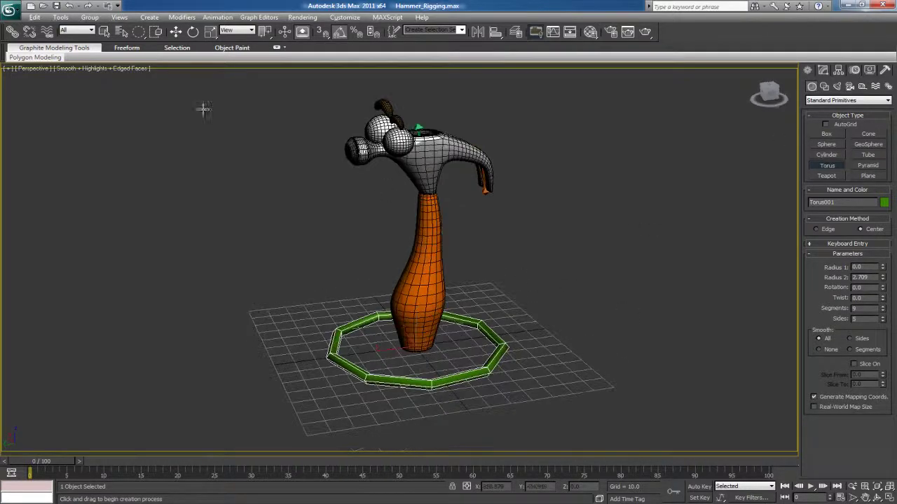
pyautogui.rightClick(276, 136)
# - Center the torus on the world origin by setting its absolute X and Y position to 0
pyautogui.rightClick(176, 32)
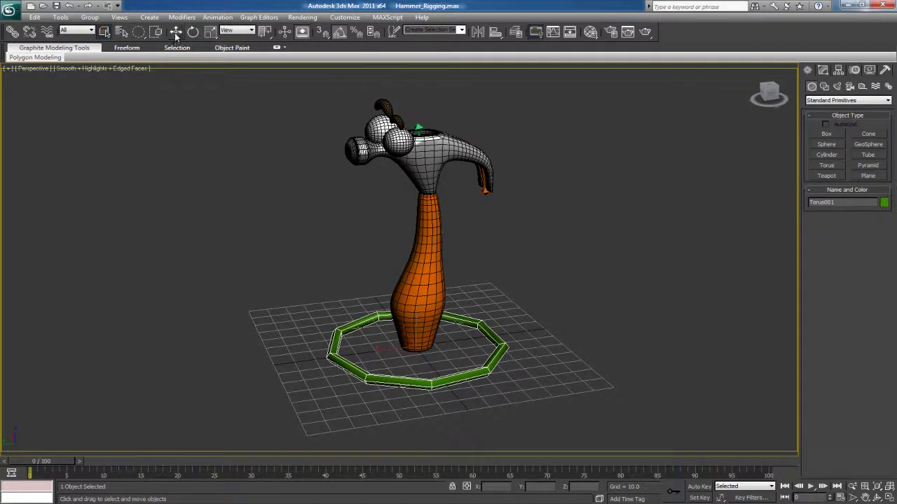
pyautogui.rightClick(435, 236)
pyautogui.rightClick(436, 247)
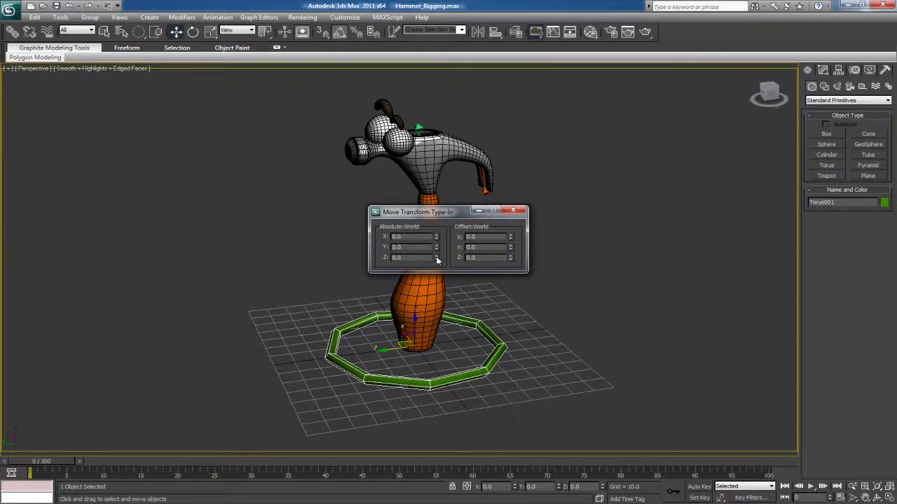
pyautogui.click(512, 210)
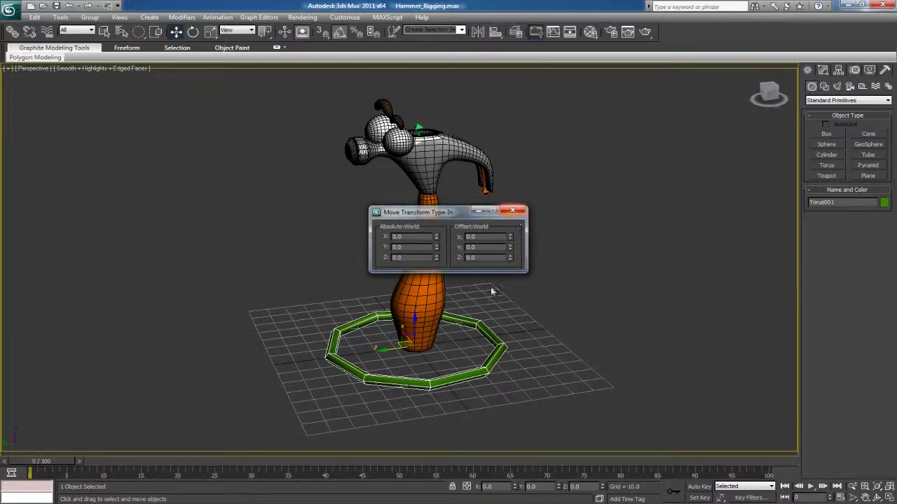
# - Scale the torus uniformly to about 144 percent in the maximized Left view
pyautogui.keyDown('alt'); pyautogui.moveTo(455, 342); pyautogui.dragTo(445, 326, button='middle'); pyautogui.keyUp('alt')
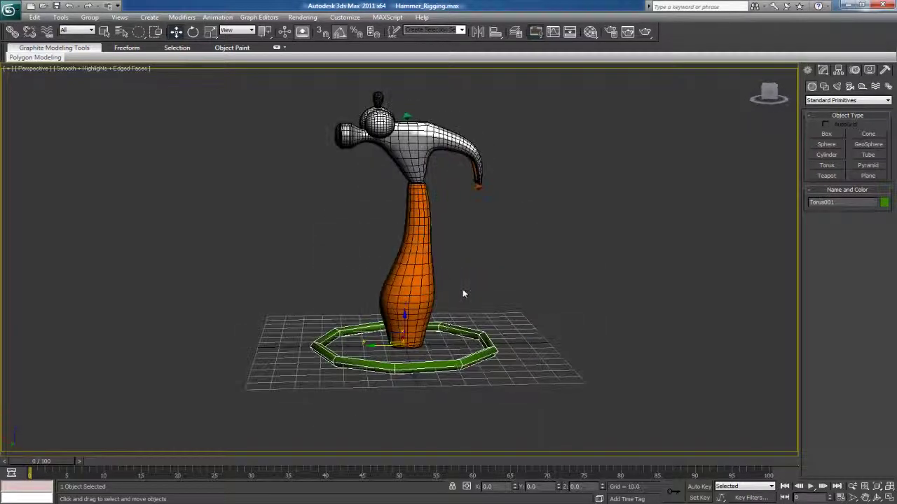
pyautogui.hotkey('alt', 'w')
pyautogui.press('z')
pyautogui.hotkey('alt', 'w')
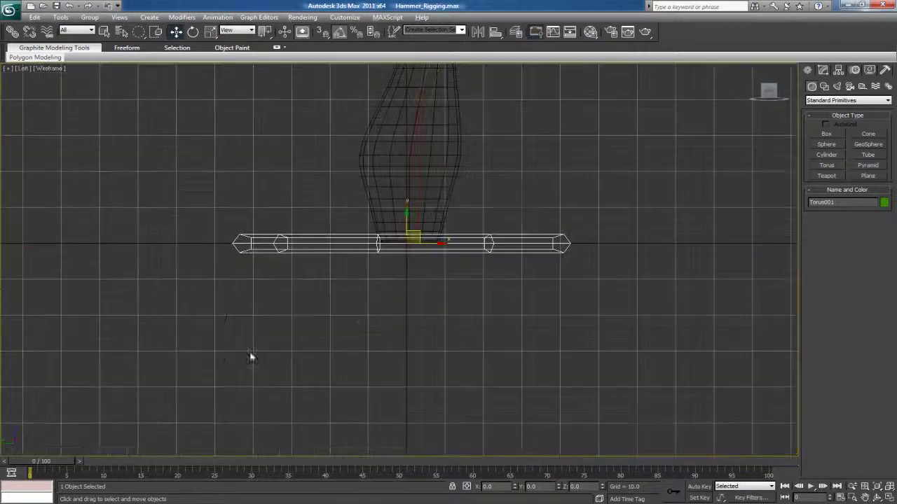
pyautogui.moveTo(220, 366); pyautogui.dragTo(206, 386, button='middle')
pyautogui.press('r')
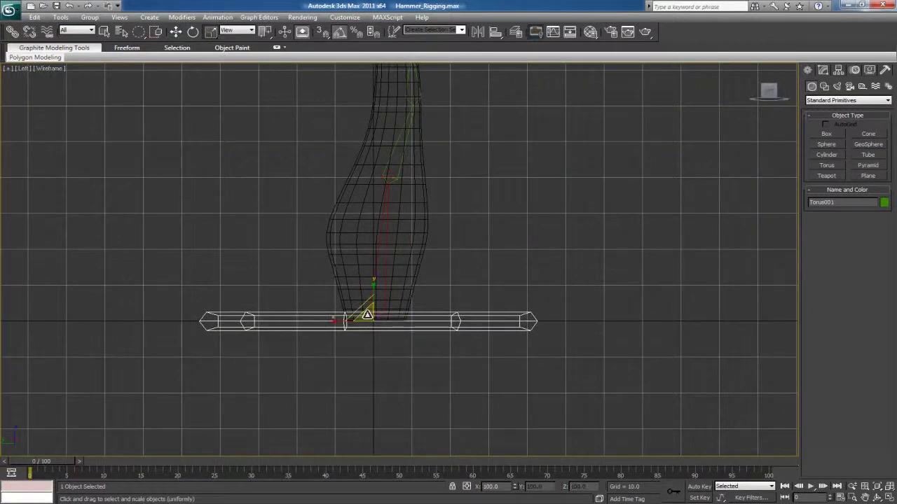
pyautogui.moveTo(367, 315); pyautogui.dragTo(406, 291)
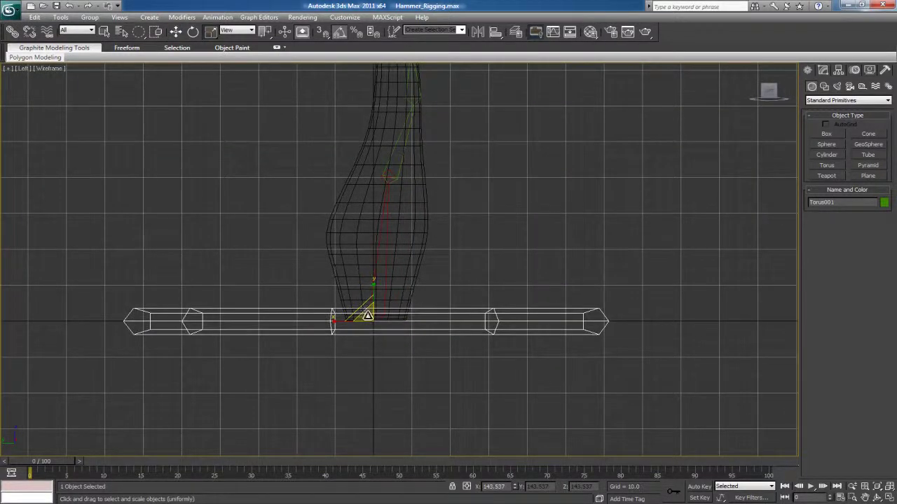
# - Make a concentric copy of the base torus, scaled uniformly to about 74 percent, as an inner ring around the hammer's base
pyautogui.moveTo(365, 315)
pyautogui.keyDown('shift'); pyautogui.mouseDown()
pyautogui.moveTo(346, 344)
pyautogui.moveTo(342, 367)
pyautogui.moveTo(349, 362)
pyautogui.mouseUp(); pyautogui.keyUp('shift')
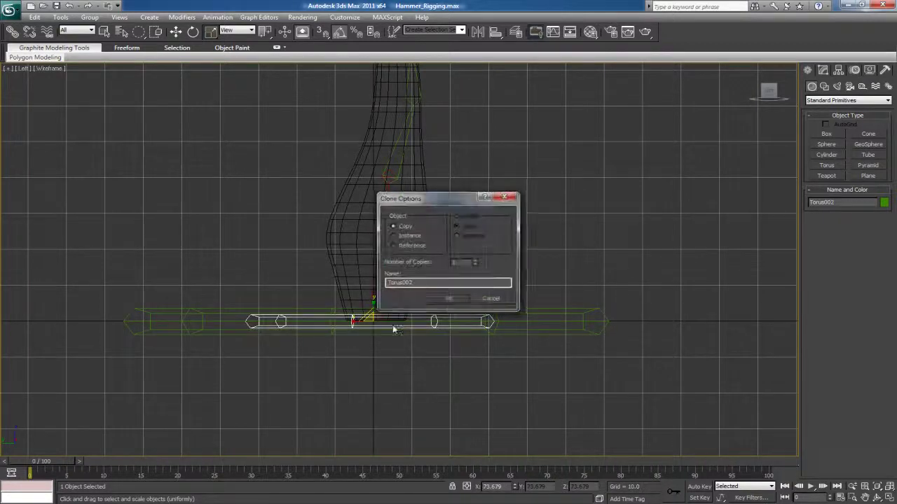
pyautogui.click(452, 297)
pyautogui.hotkey('alt', 'w')
pyautogui.keyDown('alt'); pyautogui.moveTo(527, 337); pyautogui.dragTo(651, 382, button='middle'); pyautogui.keyUp('alt')
pyautogui.hotkey('alt', 'w')
pyautogui.keyDown('alt'); pyautogui.moveTo(526, 302); pyautogui.dragTo(563, 226, button='middle'); pyautogui.keyUp('alt')
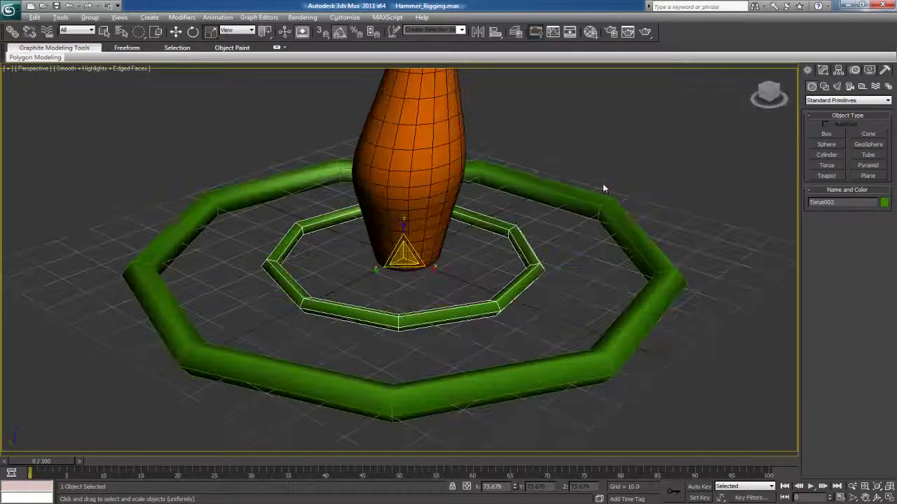
pyautogui.keyDown('alt'); pyautogui.moveTo(537, 295); pyautogui.dragTo(515, 206, button='middle'); pyautogui.keyUp('alt')
pyautogui.keyDown('alt'); pyautogui.moveTo(509, 303); pyautogui.dragTo(429, 316, button='middle'); pyautogui.keyUp('alt')
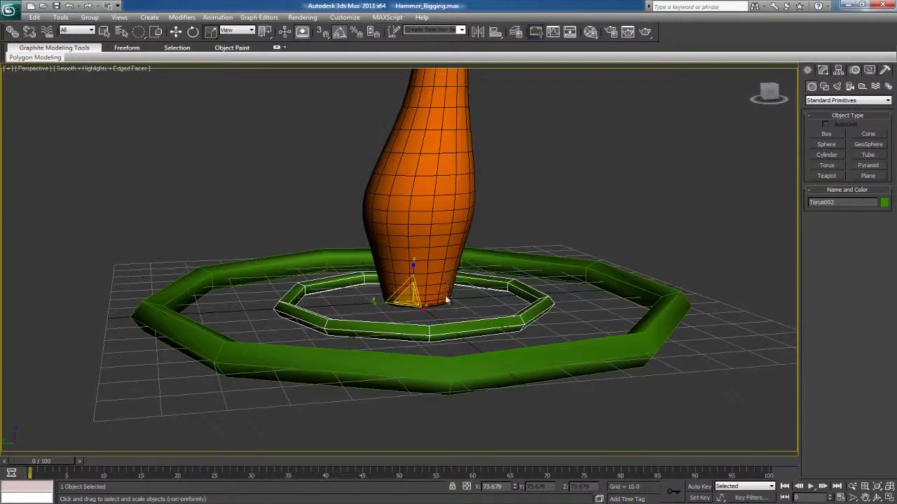
# - Copy the inner torus straight up the handle to about Z 40 in the Left view and scale the copy down
pyautogui.hotkey('alt', 'w')
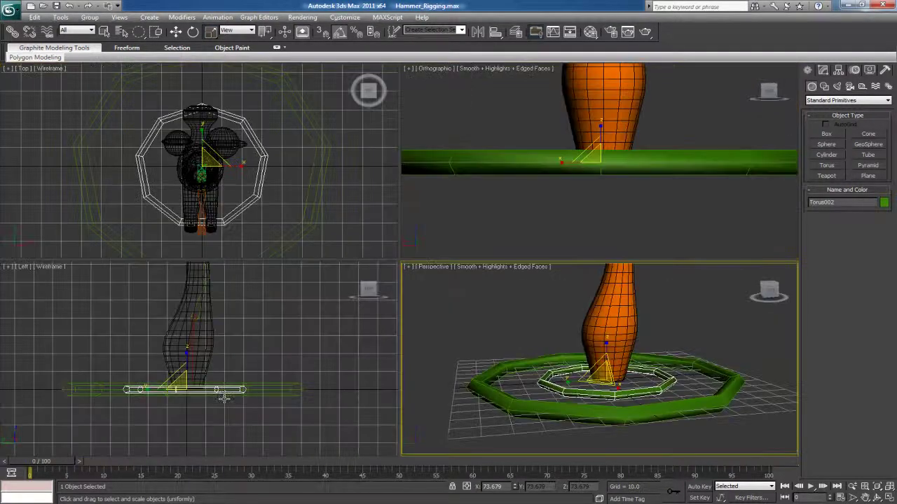
pyautogui.press('w')
pyautogui.scroll(3, 226, 373)
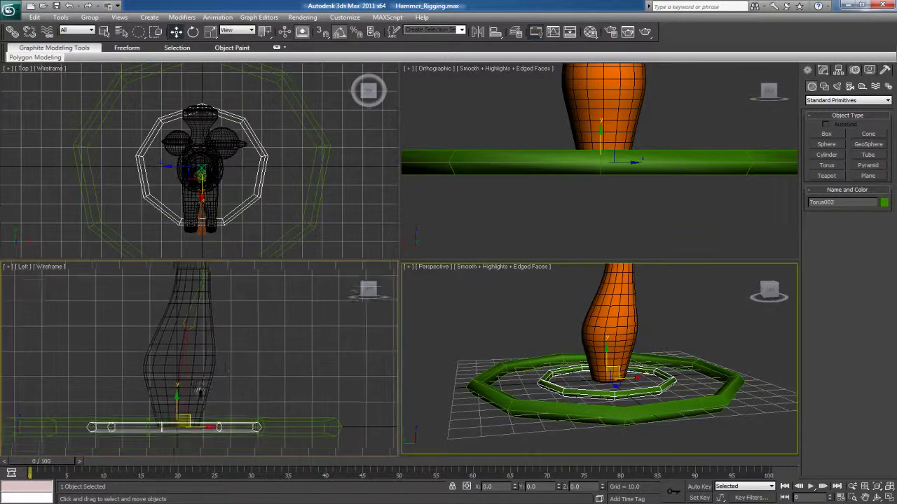
pyautogui.moveTo(186, 415)
pyautogui.keyDown('shift'); pyautogui.mouseDown()
pyautogui.moveTo(186, 315)
pyautogui.moveTo(197, 323)
pyautogui.moveTo(175, 348)
pyautogui.mouseUp(); pyautogui.keyUp('shift')
pyautogui.click(432, 302)
pyautogui.press('r')
pyautogui.press('w')
pyautogui.scroll(-3, 219, 326)
pyautogui.hotkey('alt', 'w')
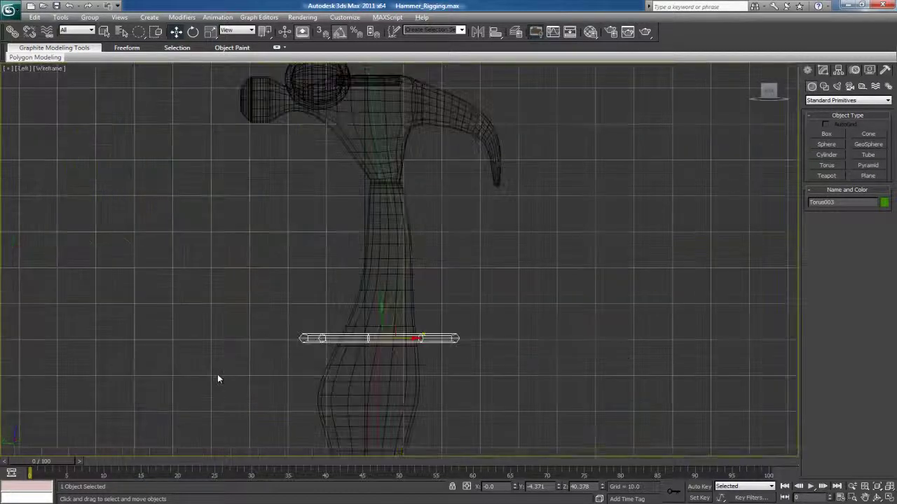
# - Copy the handle torus up to the neck below the hammer head, at about Z 84, and scale the copy down
pyautogui.scroll(3, 215, 377)
pyautogui.moveTo(361, 394)
pyautogui.keyDown('shift'); pyautogui.mouseDown()
pyautogui.moveTo(359, 240)
pyautogui.moveTo(378, 242)
pyautogui.mouseUp(); pyautogui.keyUp('shift')
pyautogui.click(442, 298)
pyautogui.moveTo(380, 248); pyautogui.dragTo(393, 294, button='middle')
pyautogui.press('r')
# - Copy the neck torus to just above the start of the claw, at about Z 115
pyautogui.moveTo(384, 288)
pyautogui.mouseDown()
pyautogui.moveTo(374, 316)
pyautogui.moveTo(400, 205)
pyautogui.moveTo(426, 174)
pyautogui.mouseUp()
pyautogui.press('w')
pyautogui.click(442, 299)
pyautogui.moveTo(452, 288); pyautogui.dragTo(416, 338, button='middle')
# - Try to rotate and reposition the newest torus by hand to fit the claw
pyautogui.press('1')
pyautogui.press('e')
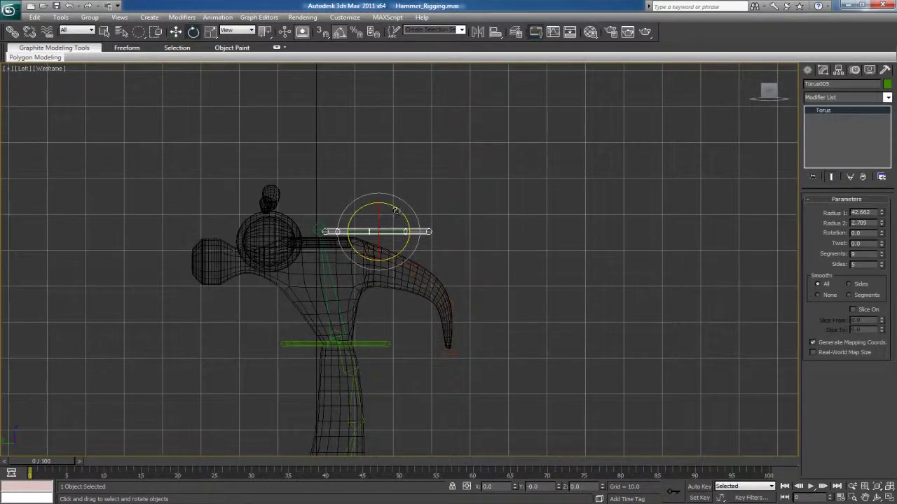
pyautogui.moveTo(398, 208); pyautogui.dragTo(432, 260)
pyautogui.moveTo(403, 220); pyautogui.dragTo(374, 240)
pyautogui.press('w')
pyautogui.hotkey('ctrl', 'z')
pyautogui.moveTo(416, 258); pyautogui.dragTo(420, 256, button='middle')
pyautogui.scroll(3, 421, 256)
pyautogui.hotkey('ctrl', 'z')
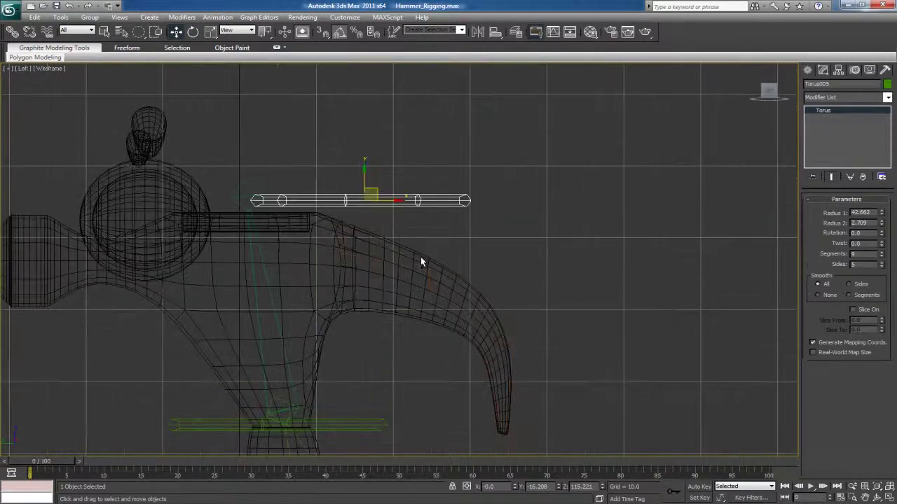
# - Align the newest torus to the teeth base bone, pivot to pivot in X, Y and Z, with orientation matched on all three axes
pyautogui.moveTo(366, 238); pyautogui.dragTo(419, 269, button='middle')
pyautogui.hotkey('alt', 'a')
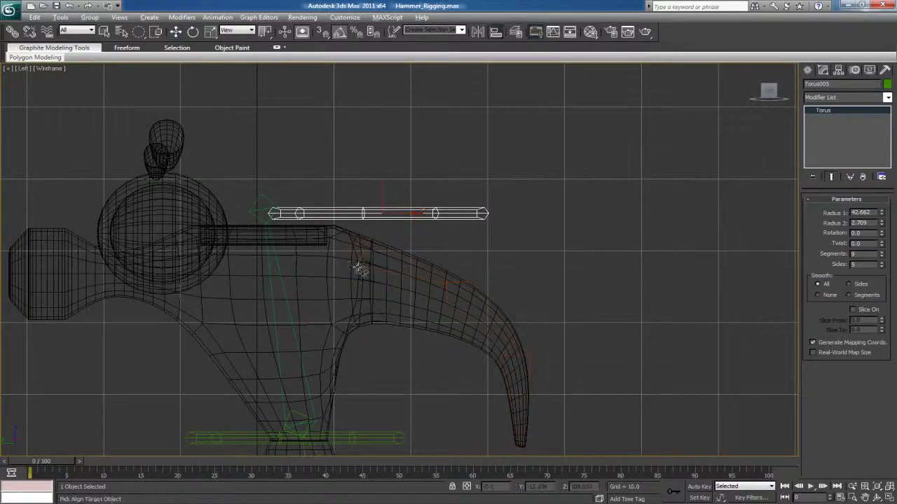
pyautogui.click(357, 264)
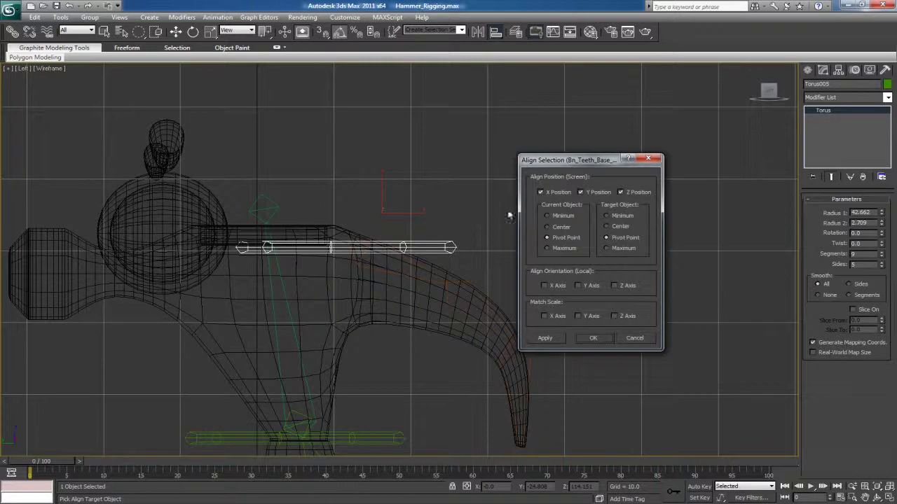
pyautogui.click(544, 285)
pyautogui.click(578, 286)
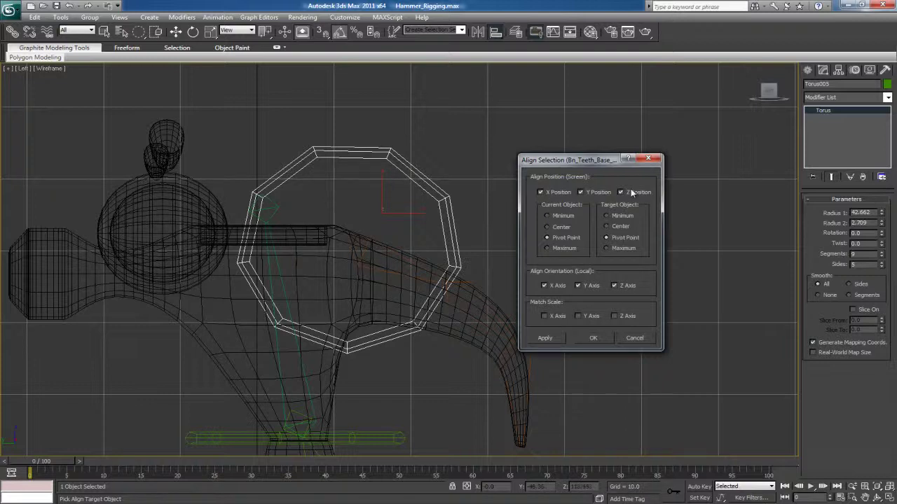
pyautogui.click(591, 338)
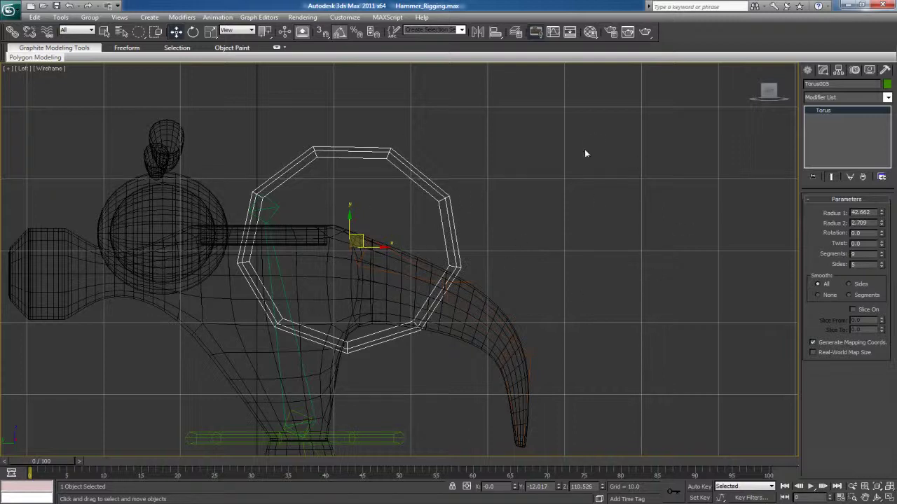
# - Affecting only the object and not its pivot, rotate the torus 90 degrees so it stands upright across the claw's base
pyautogui.click(839, 71)
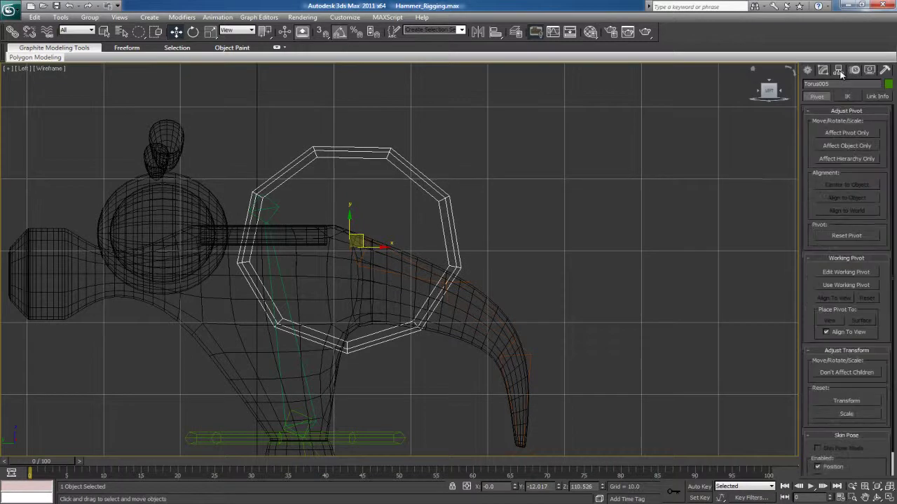
pyautogui.click(840, 145)
pyautogui.press('e')
pyautogui.moveTo(325, 249); pyautogui.dragTo(373, 255)
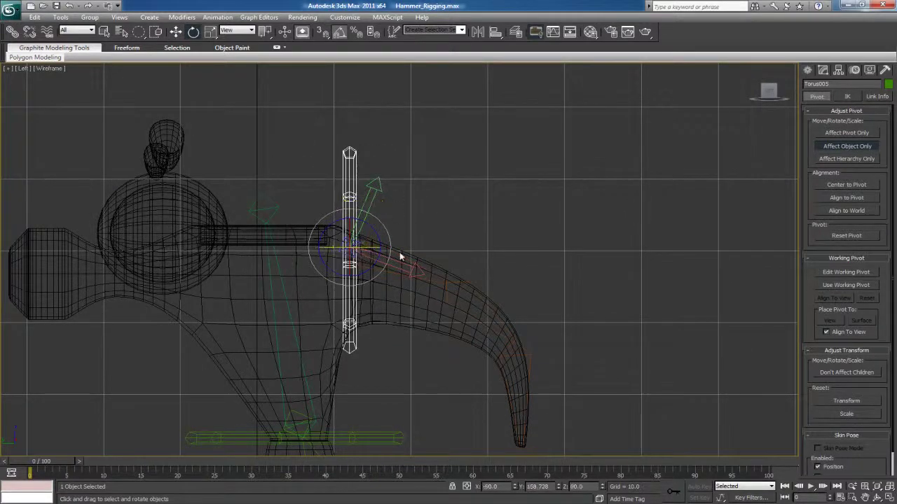
# - Lower the upright torus's geometry to surround the claw's base and scale it slightly, leaving its pivot in place
pyautogui.press('w')
pyautogui.moveTo(357, 246); pyautogui.dragTo(358, 271)
pyautogui.press('r')
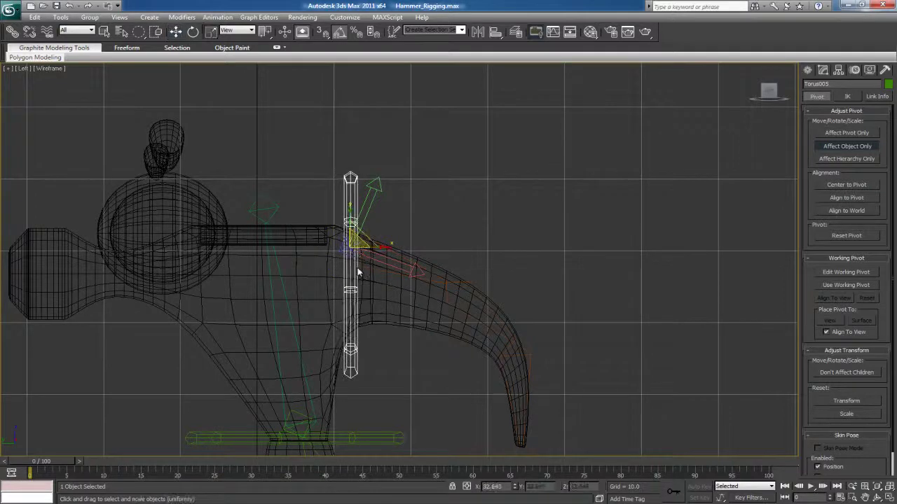
pyautogui.moveTo(360, 240); pyautogui.dragTo(365, 241)
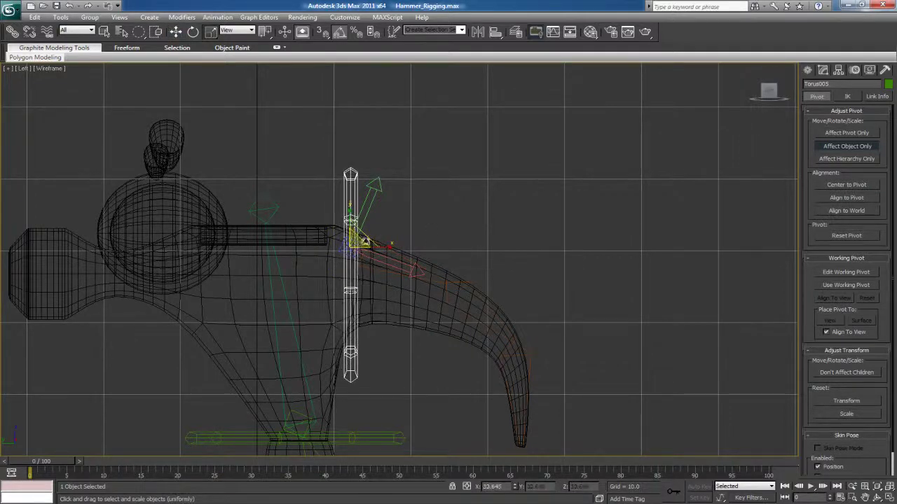
pyautogui.click(863, 146)
# - Copy the claw's base torus along the claw and align the copy's position and orientation to the Bn_Teeth_02 bone
pyautogui.press('w')
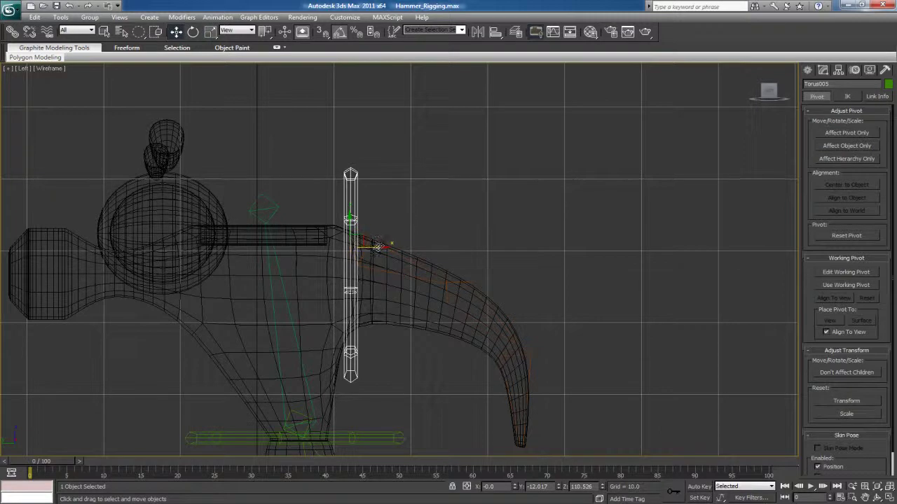
pyautogui.keyDown('shift'); pyautogui.moveTo(379, 245); pyautogui.dragTo(434, 247); pyautogui.keyUp('shift')
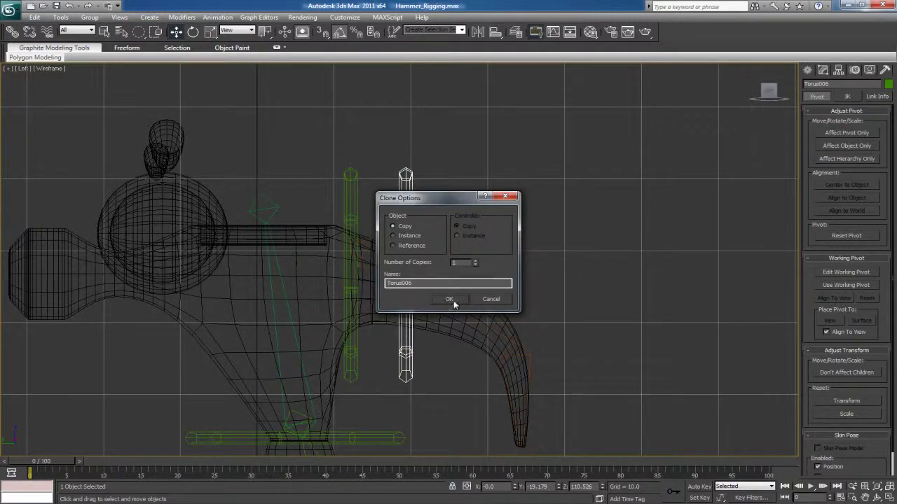
pyautogui.click(451, 299)
pyautogui.moveTo(451, 298); pyautogui.dragTo(430, 276, button='middle')
pyautogui.hotkey('alt', 'a')
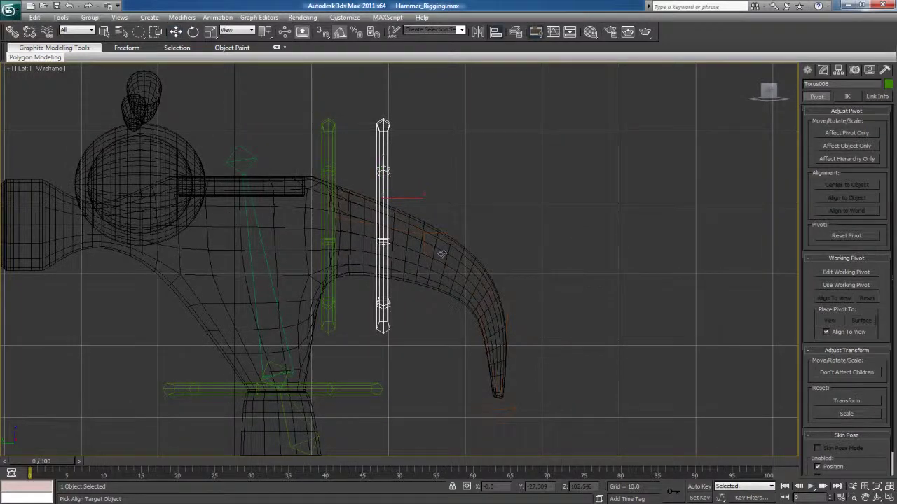
pyautogui.click(428, 252)
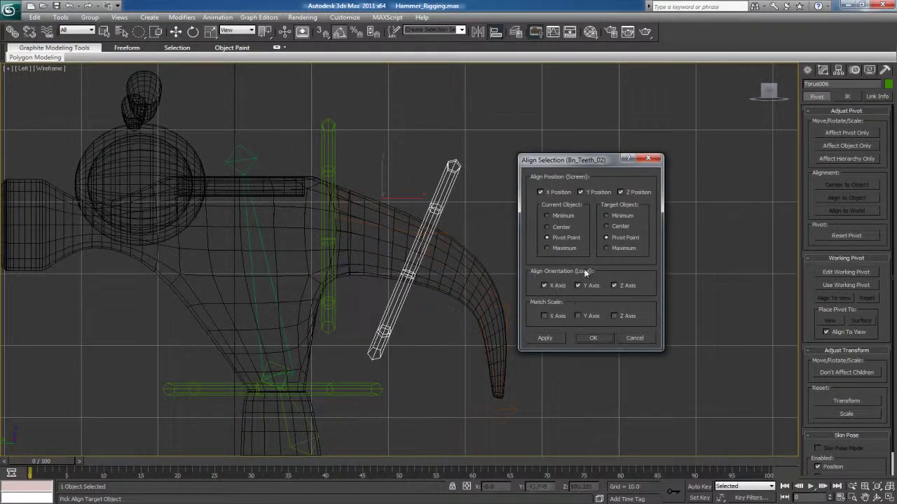
pyautogui.click(593, 337)
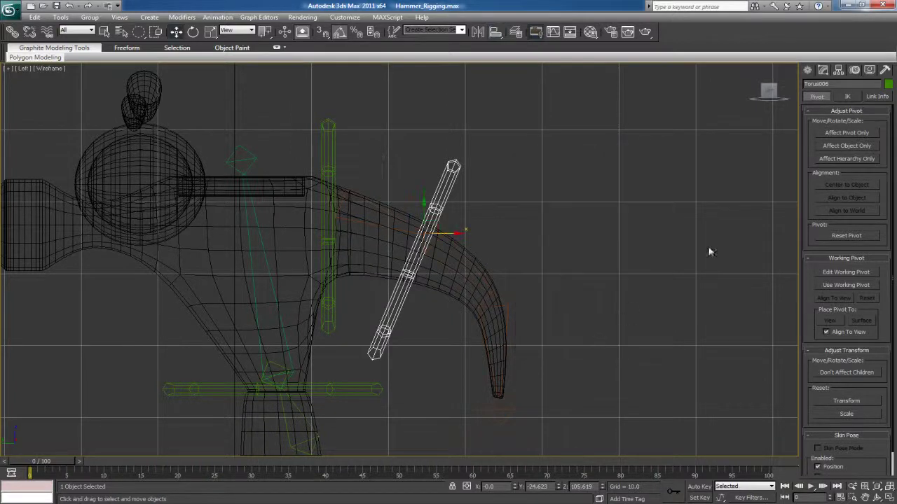
# - Scale down the second claw torus and fit it around the claw, affecting only the object and not its pivot
pyautogui.click(842, 147)
pyautogui.moveTo(430, 222)
pyautogui.mouseDown()
pyautogui.moveTo(447, 197)
pyautogui.moveTo(423, 248)
pyautogui.moveTo(468, 300)
pyautogui.mouseUp()
pyautogui.press('r')
pyautogui.click(842, 146)
# - Copy the second claw torus farther along the claw and align the copy's position and orientation to the Bn_Teeth_03 bone
pyautogui.press('w')
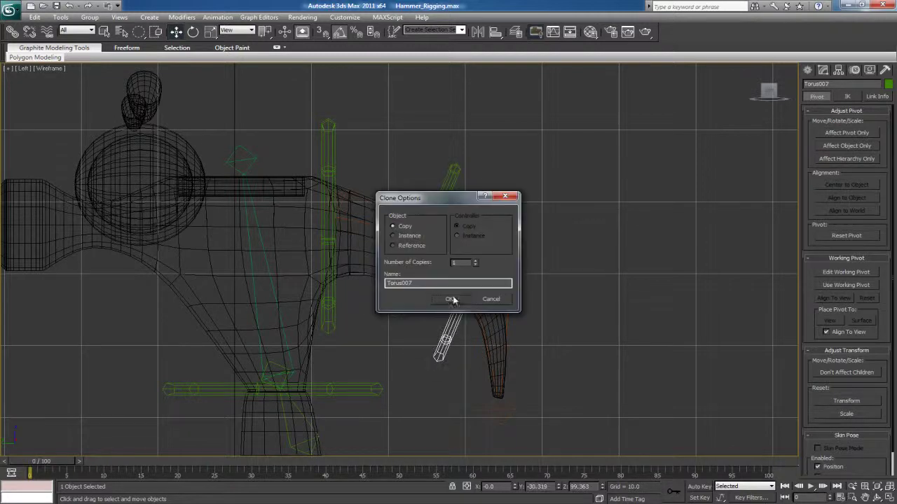
pyautogui.click(450, 299)
pyautogui.hotkey('alt', 'a')
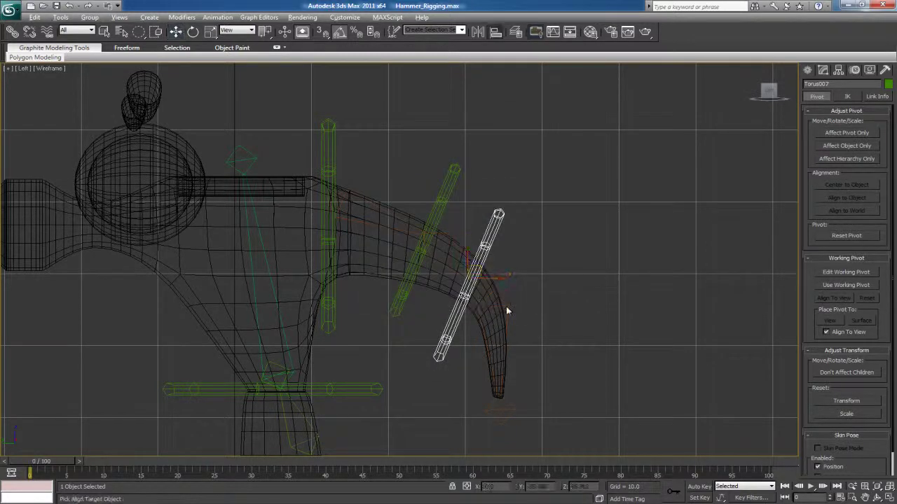
pyautogui.click(506, 268)
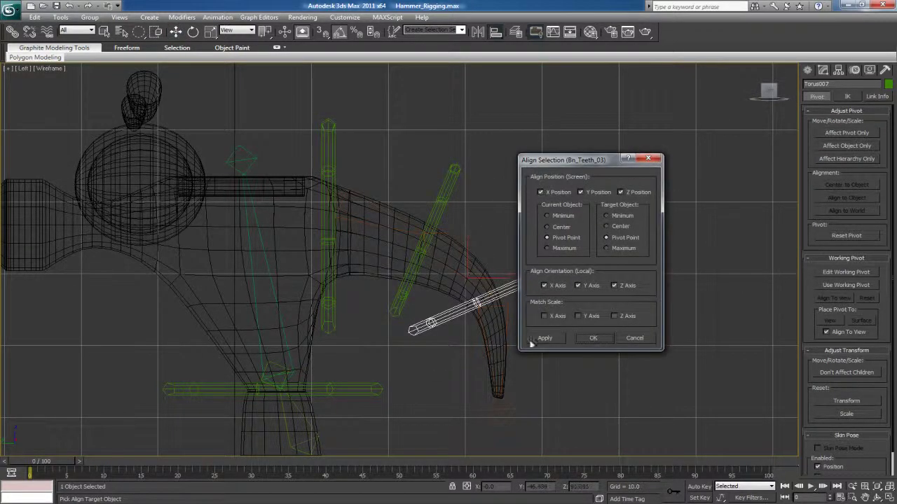
pyautogui.click(593, 338)
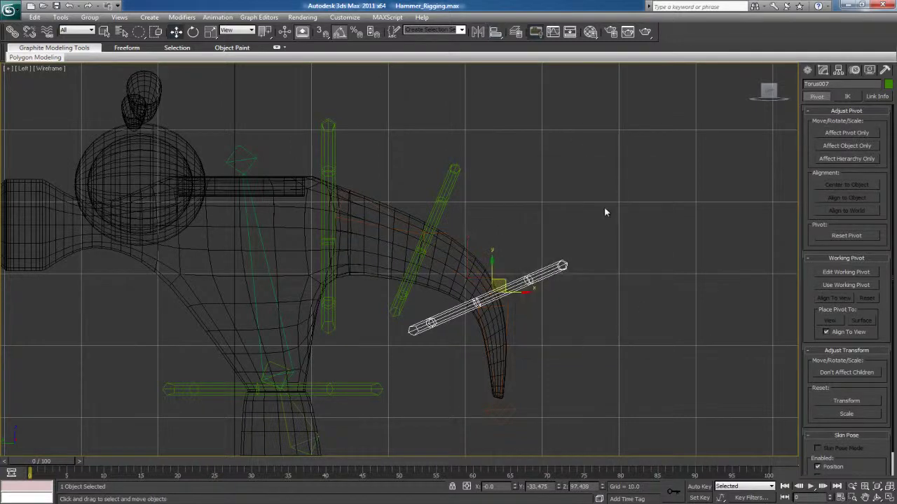
# - Resize and fit the third claw torus around the claw, affecting only the object and not its pivot
pyautogui.press('r')
pyautogui.moveTo(496, 288)
pyautogui.mouseDown()
pyautogui.moveTo(487, 305)
pyautogui.moveTo(500, 283)
pyautogui.mouseUp()
pyautogui.click(846, 146)
pyautogui.press('w')
pyautogui.click(581, 210)
pyautogui.click(851, 145)
# - Color the large outer base torus dark red in the maximized Perspective view
pyautogui.hotkey('alt', 'w')
pyautogui.click(654, 335)
pyautogui.hotkey('alt', 'w')
pyautogui.scroll(-5, 636, 293)
pyautogui.keyDown('alt'); pyautogui.moveTo(604, 291); pyautogui.dragTo(477, 330, button='middle'); pyautogui.keyUp('alt')
pyautogui.click(487, 319)
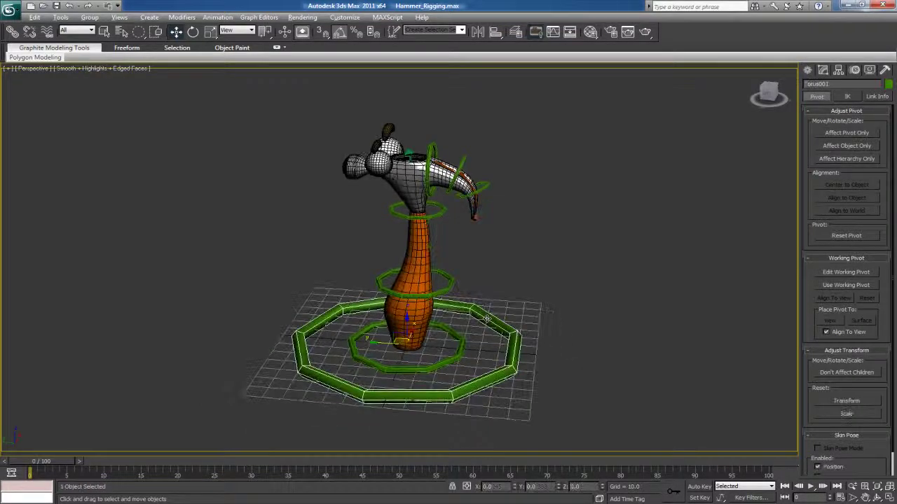
pyautogui.click(888, 84)
pyautogui.click(364, 252)
pyautogui.click(499, 311)
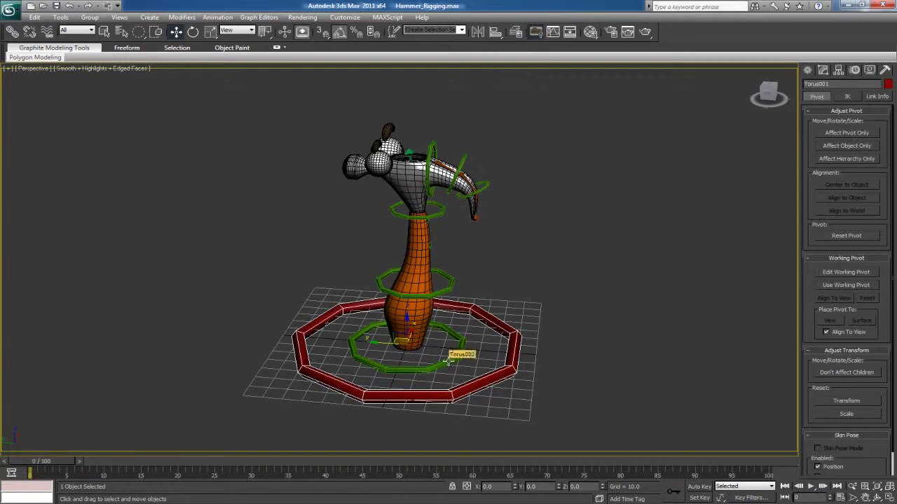
# - Change the large outer base torus's object color to the dark orange-brown swatch
pyautogui.click(442, 360)
pyautogui.click(513, 359)
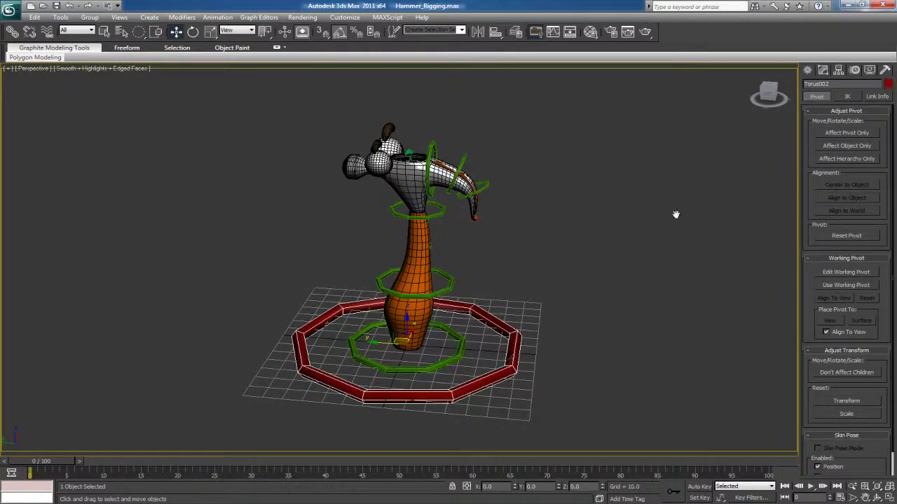
pyautogui.click(889, 85)
pyautogui.click(377, 253)
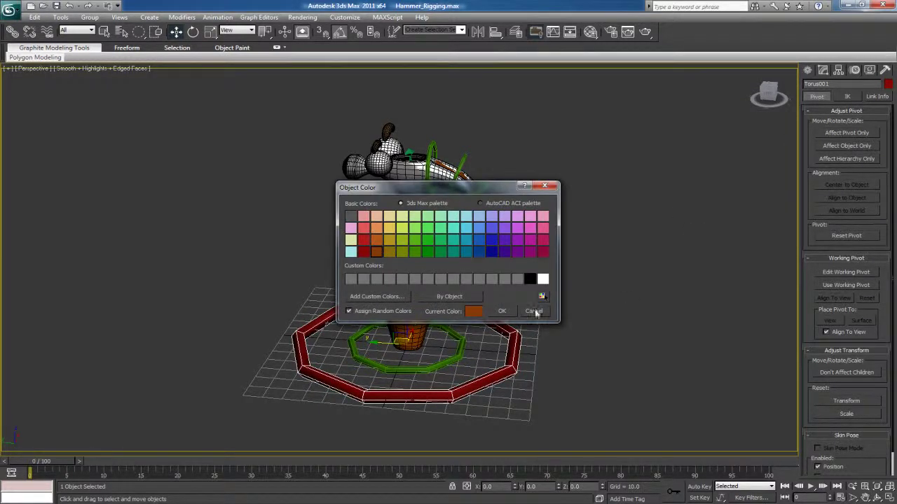
pyautogui.click(501, 310)
# - Color the small inner base torus dark red
pyautogui.click(437, 364)
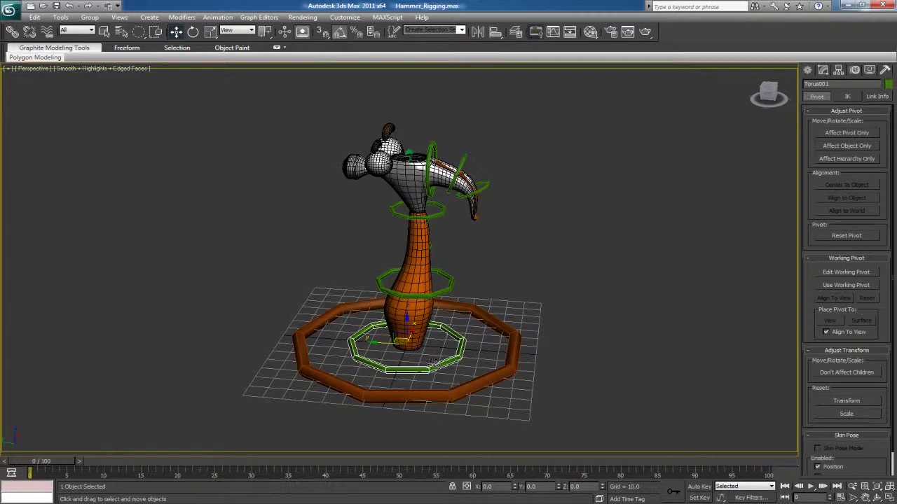
pyautogui.click(888, 85)
pyautogui.click(364, 252)
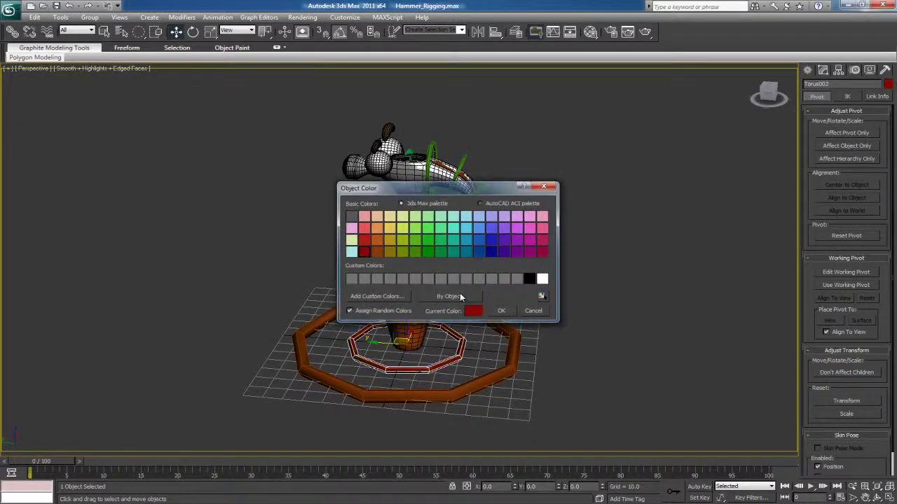
pyautogui.click(502, 311)
# - Review the handle, neck, claw and outer base torus controls by selecting them and checking their placement around the hammer
pyautogui.click(430, 293)
pyautogui.click(440, 208)
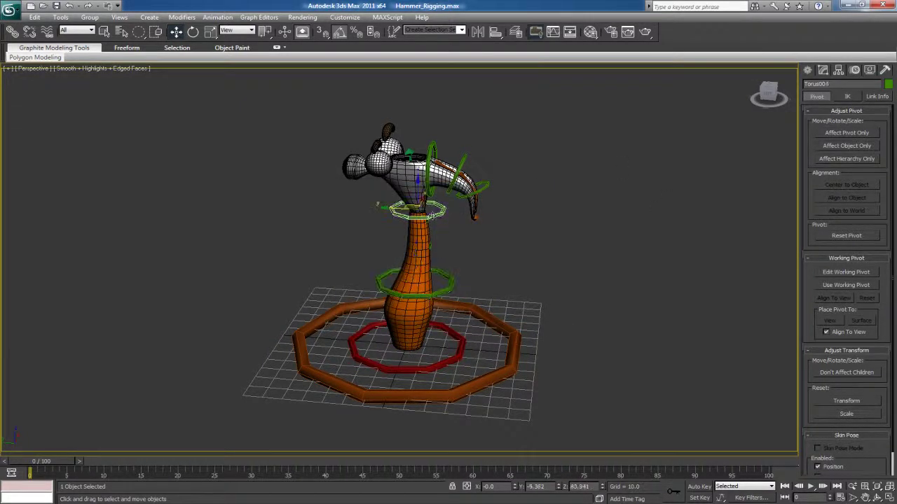
pyautogui.click(431, 149)
pyautogui.keyDown('ctrl'); pyautogui.click(464, 158); pyautogui.keyUp('ctrl')
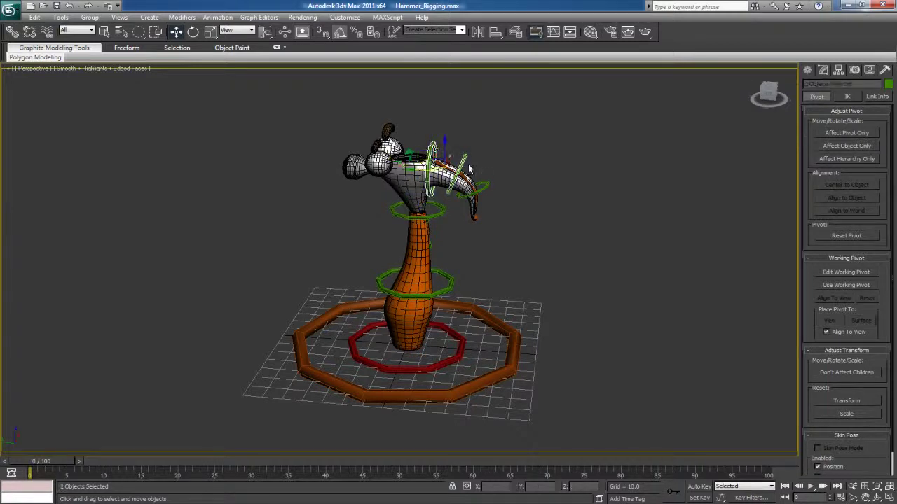
pyautogui.keyDown('ctrl'); pyautogui.click(484, 185); pyautogui.keyUp('ctrl')
pyautogui.click(489, 230)
pyautogui.keyDown('alt'); pyautogui.moveTo(489, 230); pyautogui.dragTo(454, 247, button='middle'); pyautogui.keyUp('alt')
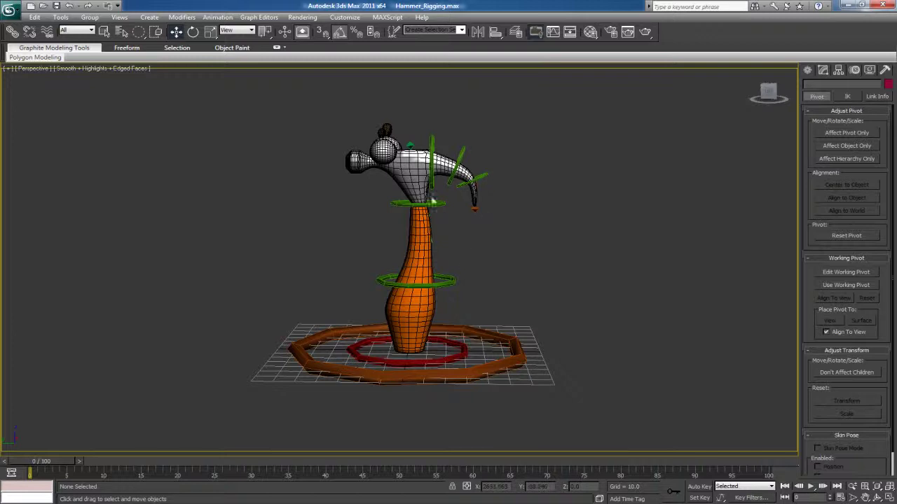
pyautogui.click(497, 379)
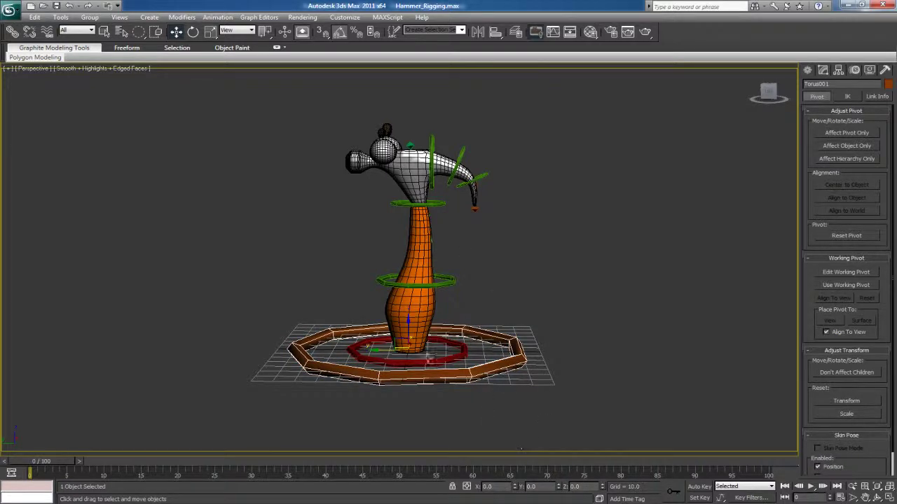
pyautogui.moveTo(376, 350); pyautogui.dragTo(420, 355)
pyautogui.rightClick(420, 355)
pyautogui.click(553, 340)
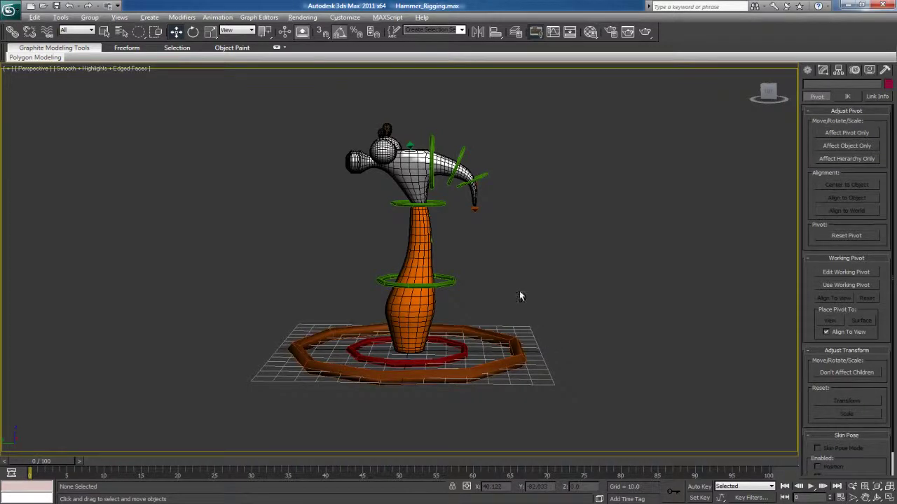
pyautogui.keyDown('alt'); pyautogui.moveTo(453, 334); pyautogui.dragTo(452, 352, button='middle'); pyautogui.keyUp('alt')
pyautogui.moveTo(412, 374); pyautogui.dragTo(406, 342, button='middle')
pyautogui.keyDown('alt'); pyautogui.moveTo(451, 318); pyautogui.dragTo(440, 252, button='middle'); pyautogui.keyUp('alt')
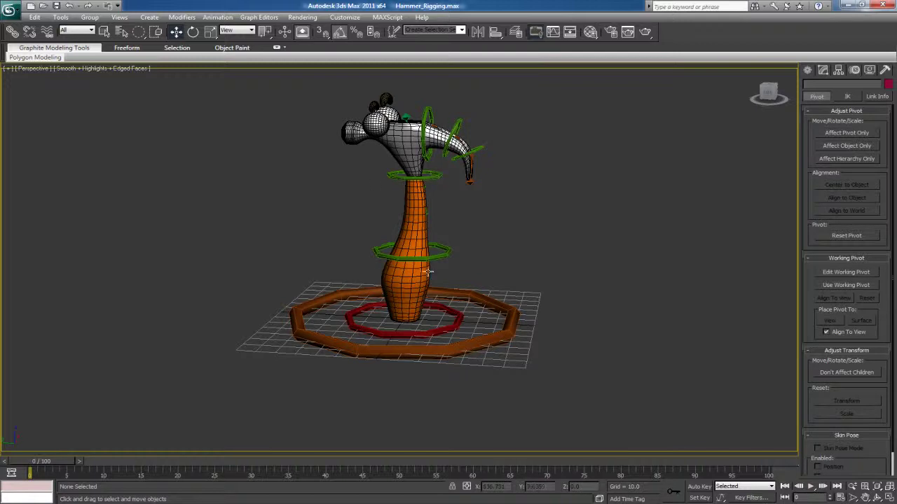
pyautogui.keyDown('alt'); pyautogui.moveTo(435, 286); pyautogui.dragTo(484, 268, button='middle'); pyautogui.keyUp('alt')
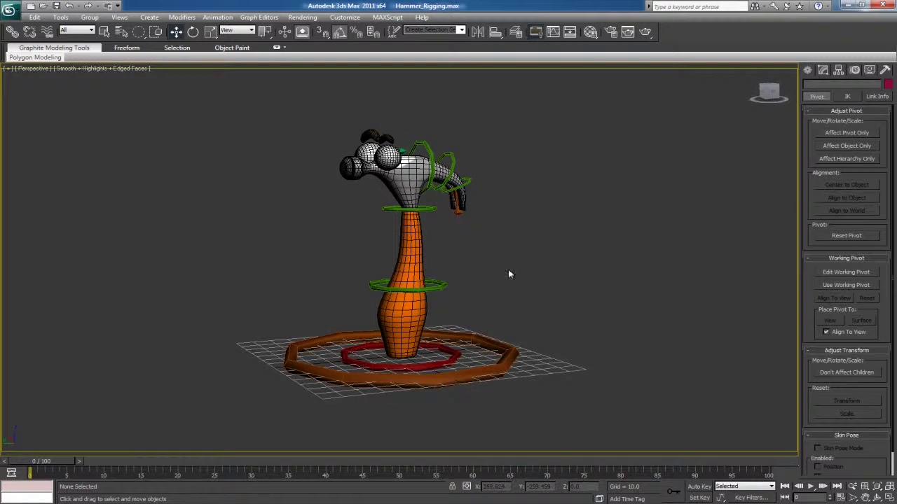
# - Rename the large outer base torus as Ctrl_Master_01
pyautogui.scroll(5, 491, 352)
pyautogui.click(570, 330)
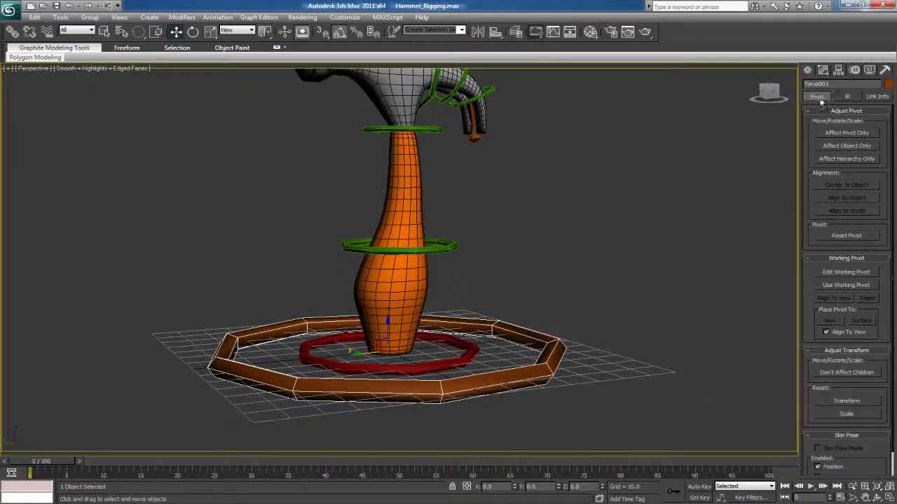
pyautogui.moveTo(838, 85); pyautogui.dragTo(722, 74)
pyautogui.write('Ctr')
pyautogui.write('l_Master_01')
# - Rename the small inner base torus as Ctrl_Squash_Base_01
pyautogui.click(469, 346)
pyautogui.moveTo(817, 85); pyautogui.dragTo(697, 96)
pyautogui.write('Ctrl')
pyautogui.press('BackSpace')
pyautogui.press('BackSpace')
pyautogui.press('BackSpace')
pyautogui.press('BackSpace')
pyautogui.write('trl_Squash')
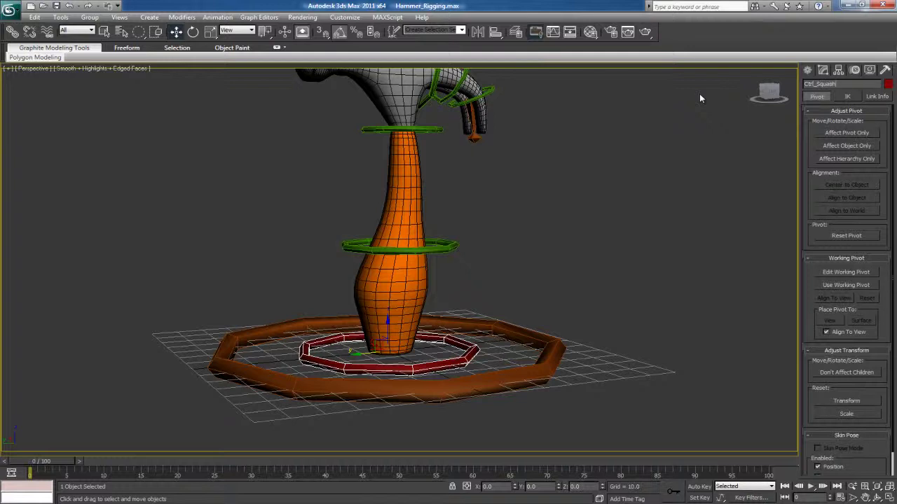
pyautogui.write('_Bi')
# - Rename the torus around the middle of the handle as Ctrl_Root_01
pyautogui.click(441, 250)
pyautogui.write('C')
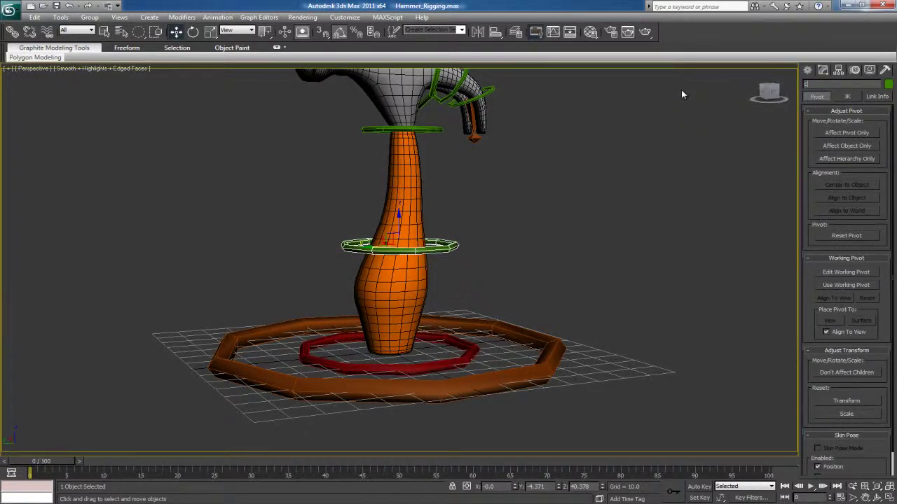
pyautogui.write('trl_Root_01')
# - Rename the torus at the neck, where the handle meets the hammer head, as Ctrl_Head_01
pyautogui.click(431, 128)
pyautogui.moveTo(842, 84); pyautogui.dragTo(628, 89)
pyautogui.write('C')
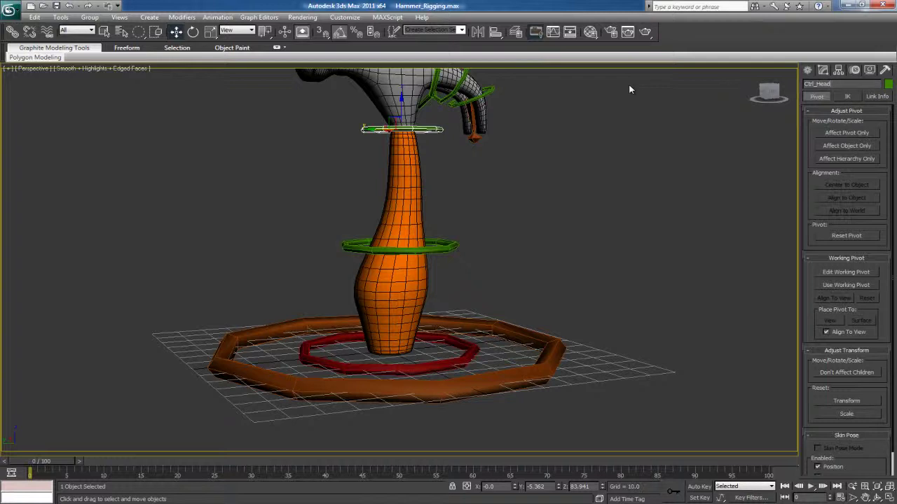
pyautogui.click(522, 190)
# - Rename the claw torus closest to the head as Ctrl_Teeth_01 and the middle claw torus as Ctrl_Teeth_02
pyautogui.keyDown('alt'); pyautogui.moveTo(519, 170); pyautogui.dragTo(438, 137, button='middle'); pyautogui.keyUp('alt')
pyautogui.click(441, 122)
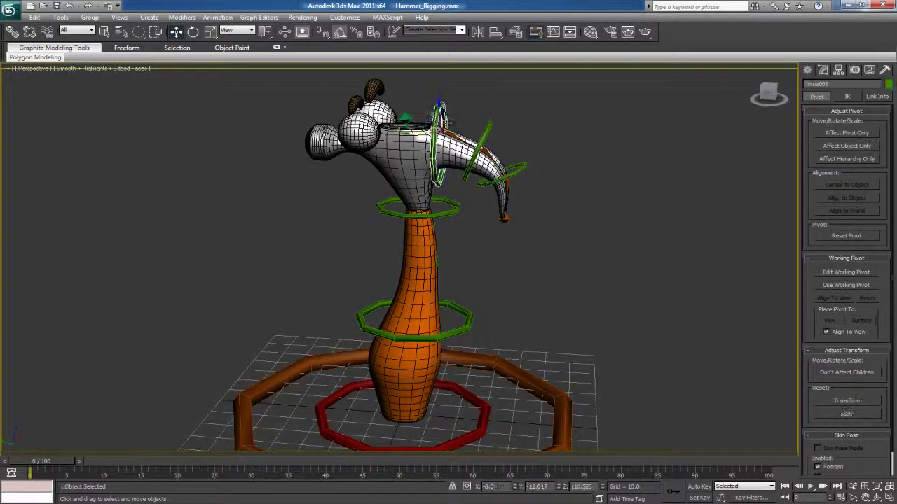
pyautogui.write('Ctl')
pyautogui.write('l_Teeth_02')
pyautogui.click(487, 131)
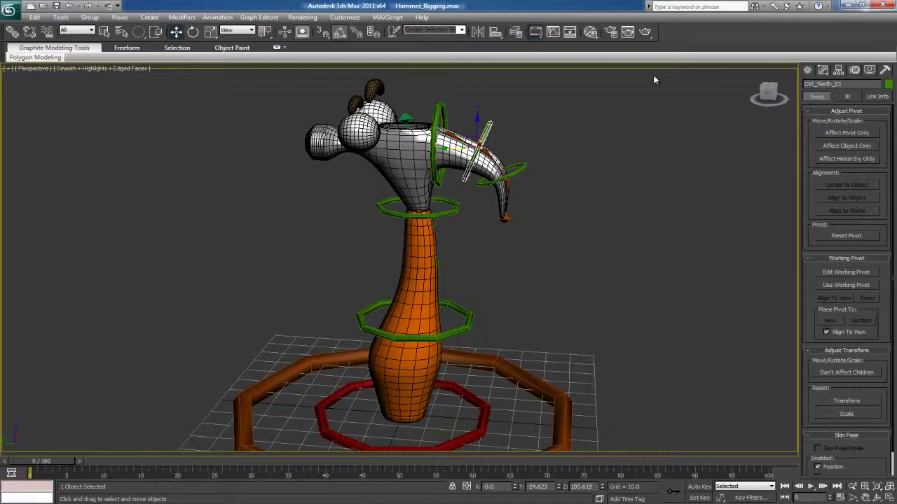
pyautogui.click(536, 164)
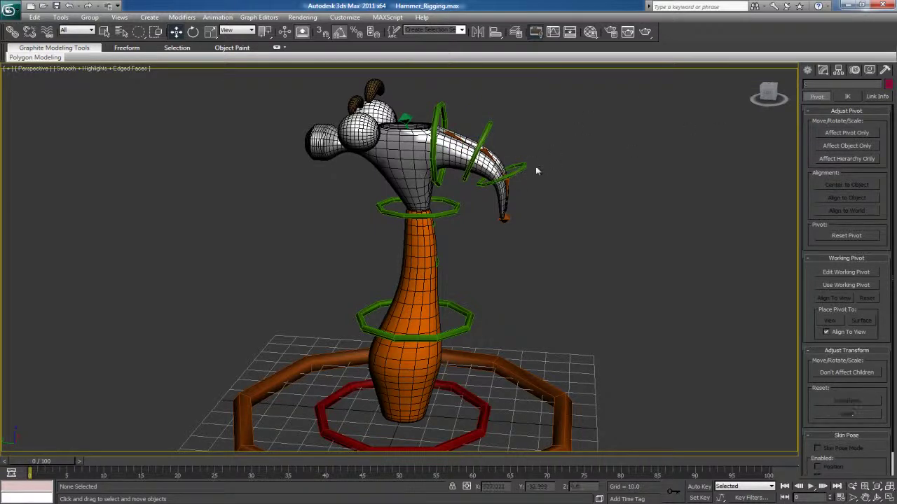
# - Rename the torus nearest the claw tip using the Ctrl prefix
pyautogui.click(523, 168)
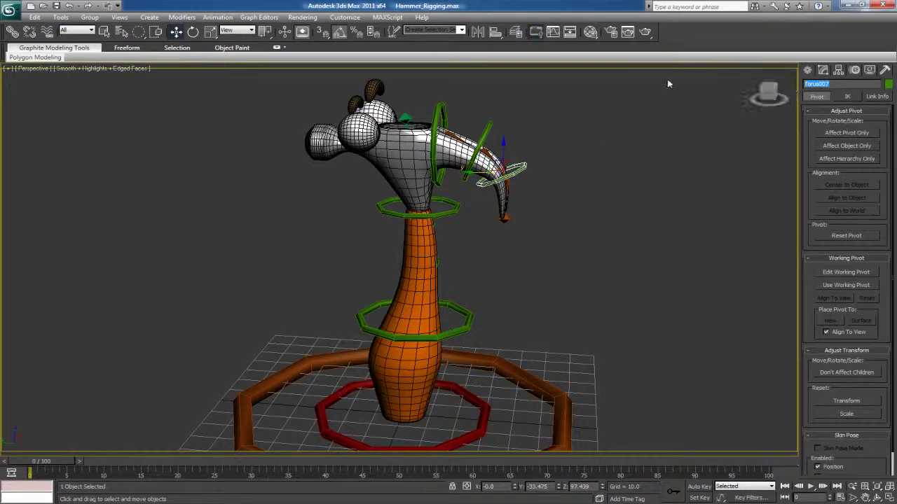
pyautogui.write('Ctrl')
pyautogui.click(558, 228)
pyautogui.keyDown('alt'); pyautogui.moveTo(558, 228); pyautogui.dragTo(504, 274, button='middle'); pyautogui.keyUp('alt')
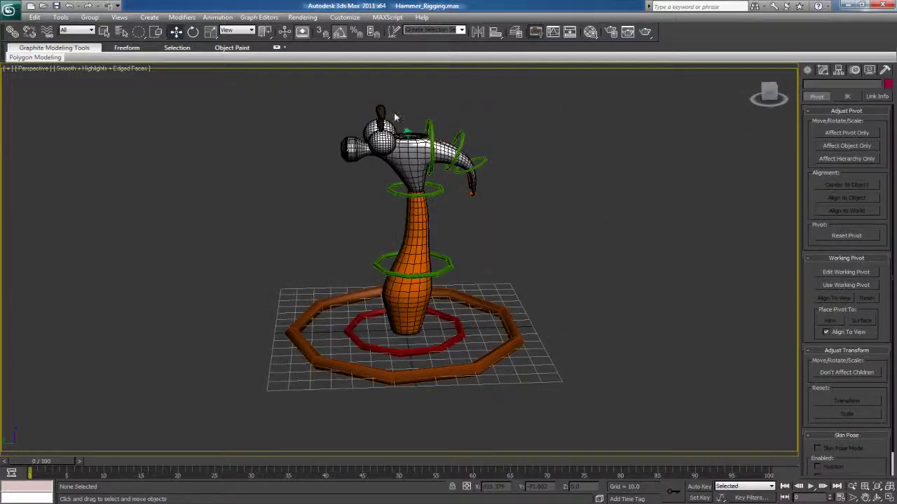
# - Select all seven base, handle, neck and claw torus controls and apply Freeze Transform to them
pyautogui.click(510, 335)
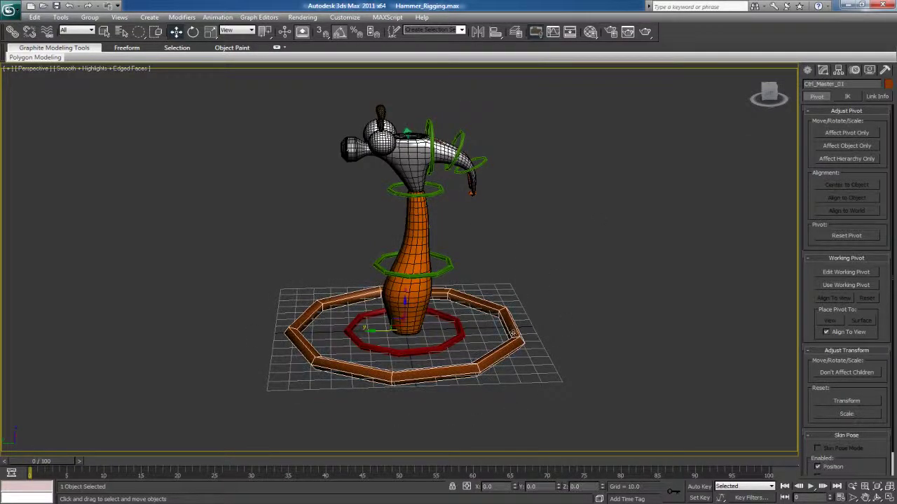
pyautogui.click(432, 353)
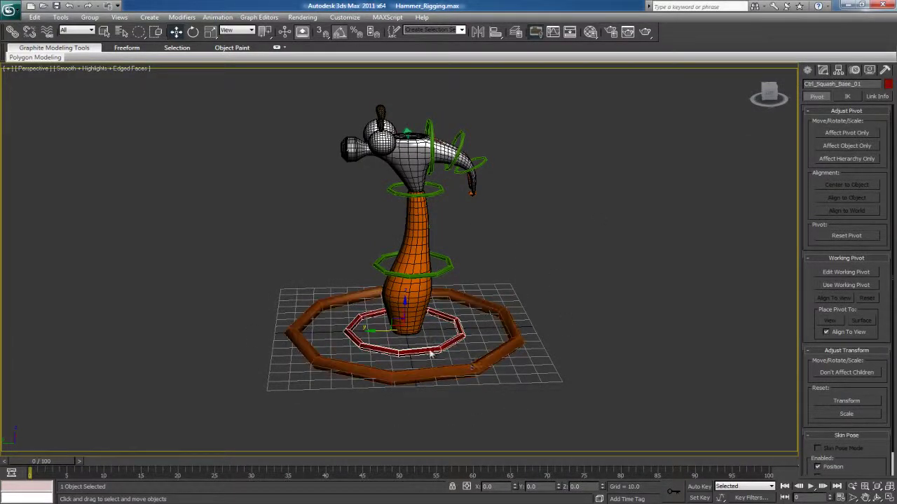
pyautogui.click(470, 366)
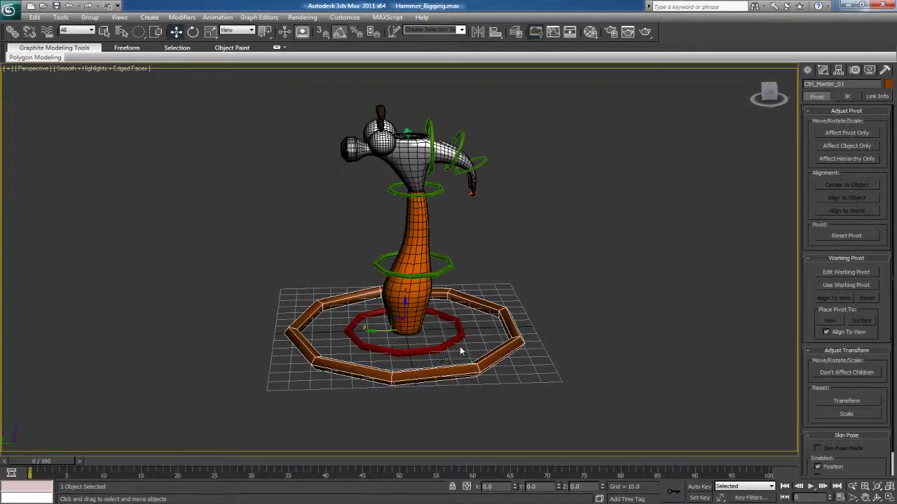
pyautogui.click(428, 351)
pyautogui.keyDown('ctrl'); pyautogui.click(447, 263); pyautogui.keyUp('ctrl')
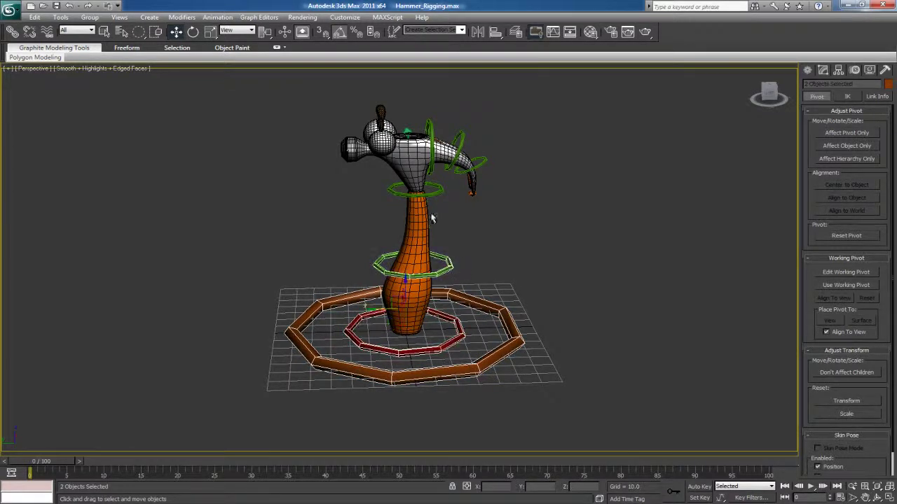
pyautogui.keyDown('ctrl'); pyautogui.click(434, 196); pyautogui.keyUp('ctrl')
pyautogui.keyDown('ctrl'); pyautogui.click(428, 137); pyautogui.keyUp('ctrl')
pyautogui.keyDown('ctrl'); pyautogui.click(459, 135); pyautogui.keyUp('ctrl')
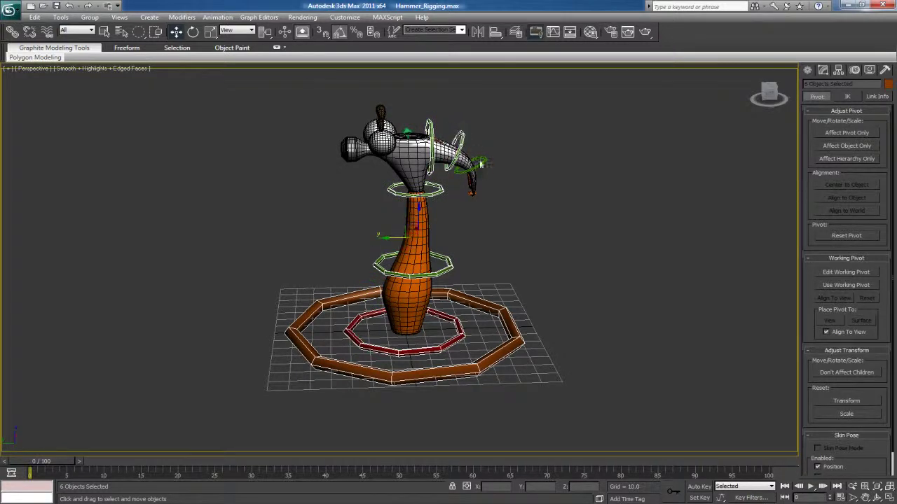
pyautogui.keyDown('ctrl'); pyautogui.click(482, 164); pyautogui.keyUp('ctrl')
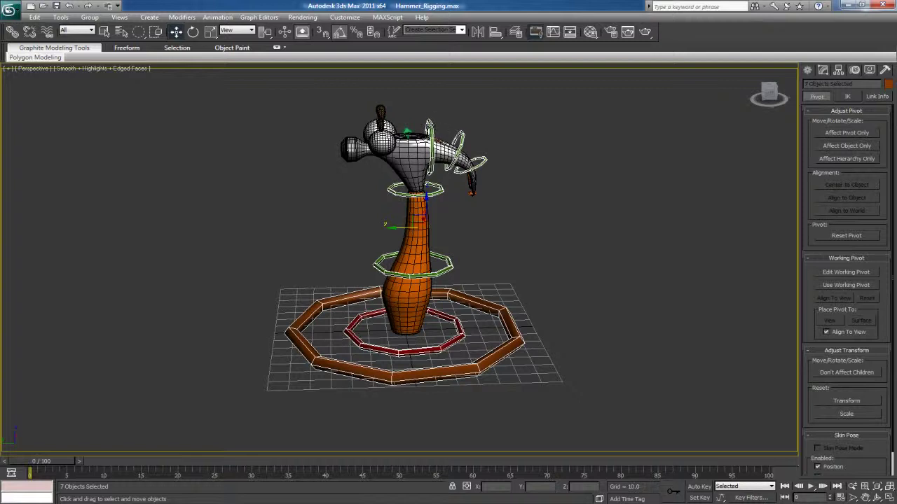
pyautogui.rightClick(428, 124)
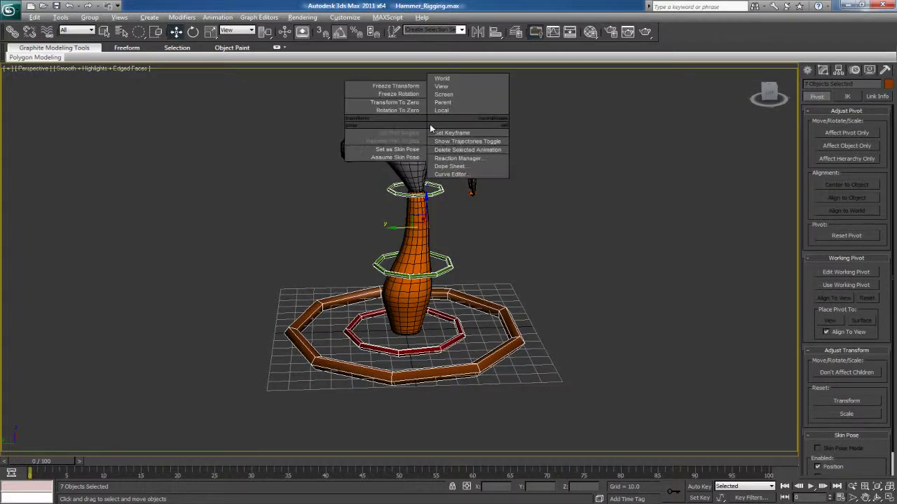
pyautogui.click(396, 86)
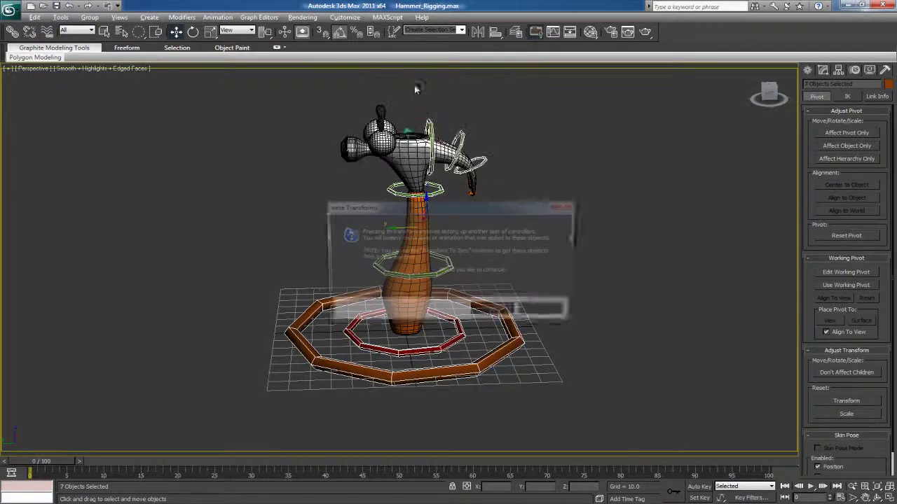
pyautogui.click(495, 313)
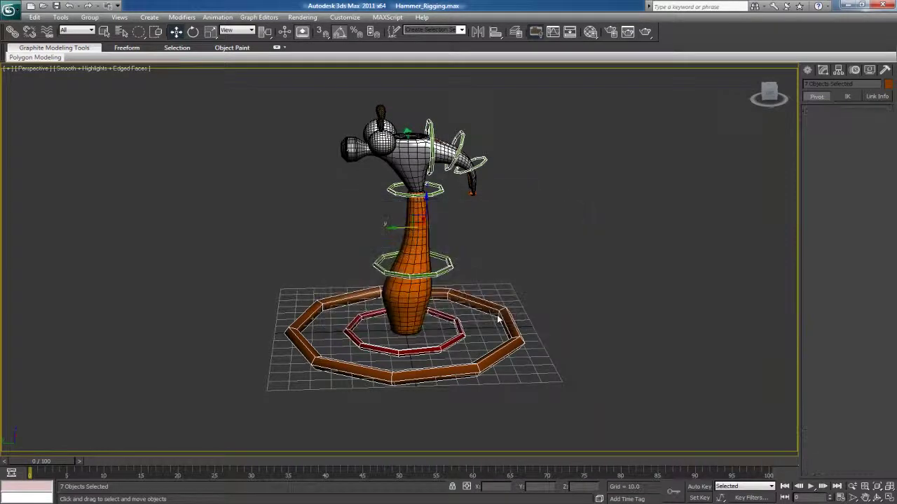
pyautogui.rightClick(429, 127)
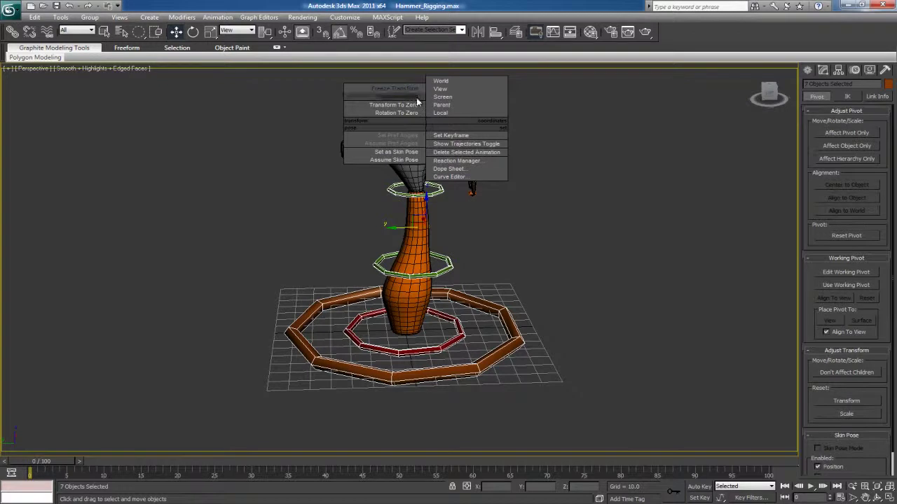
pyautogui.click(419, 101)
pyautogui.click(471, 220)
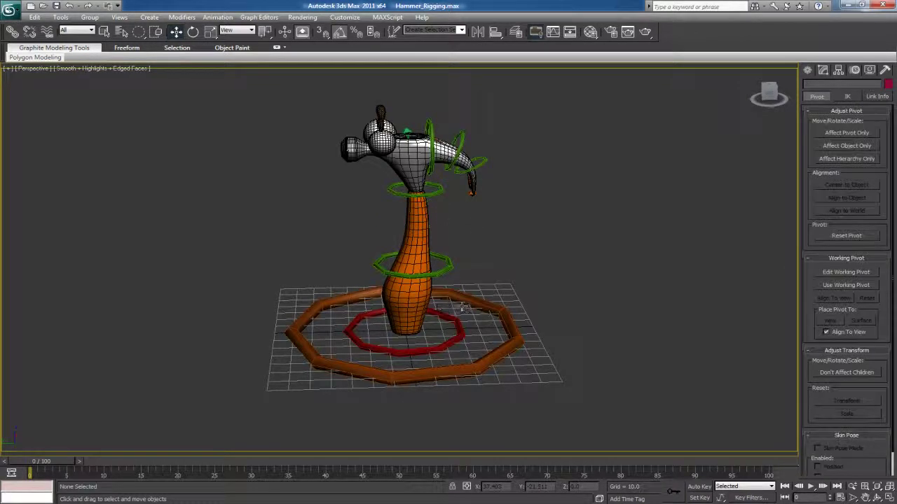
# - Test the frozen controls by moving the handle torus away from the hammer and rotating the neck and first two claw toruses
pyautogui.moveTo(451, 304); pyautogui.dragTo(458, 277, button='middle')
pyautogui.click(451, 244)
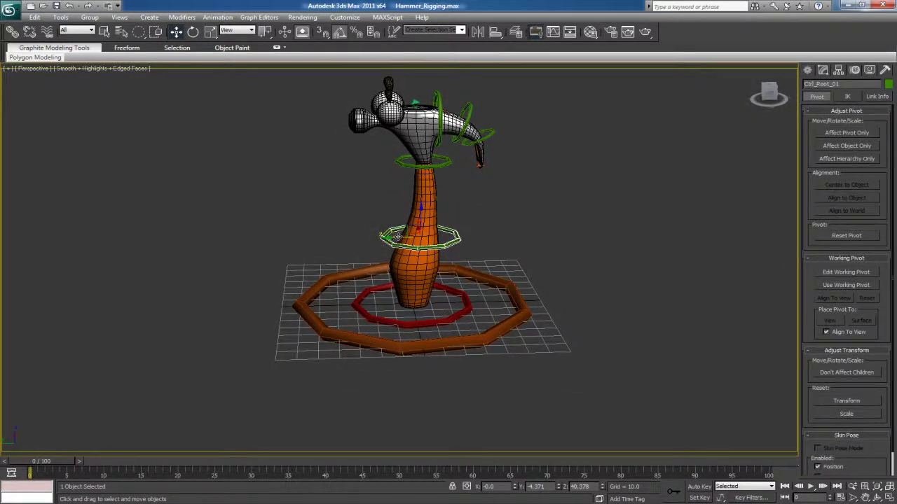
pyautogui.moveTo(401, 238); pyautogui.dragTo(213, 240)
pyautogui.click(397, 165)
pyautogui.press('e')
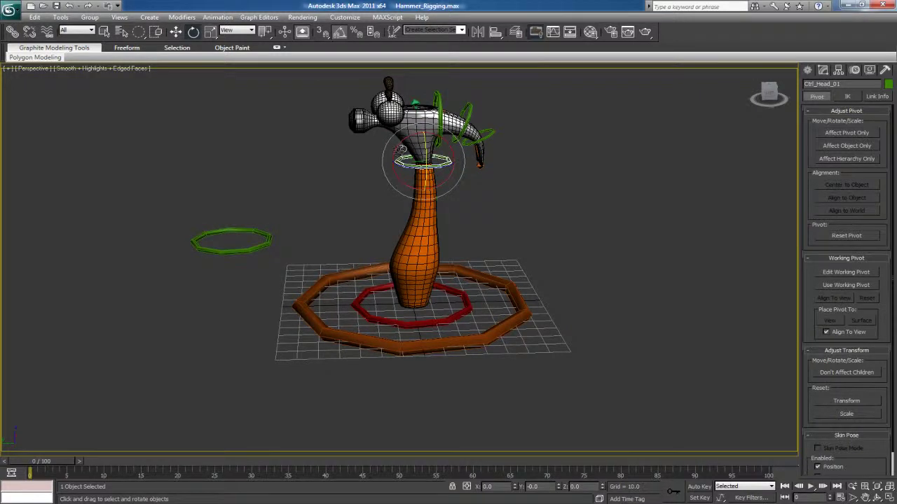
pyautogui.click(436, 98)
pyautogui.moveTo(456, 86); pyautogui.dragTo(488, 127)
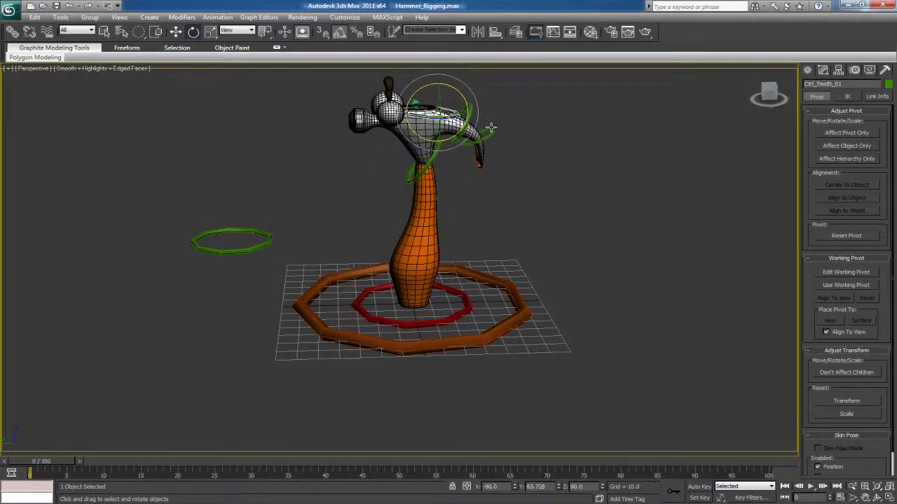
pyautogui.click(469, 107)
pyautogui.moveTo(473, 94); pyautogui.dragTo(457, 89)
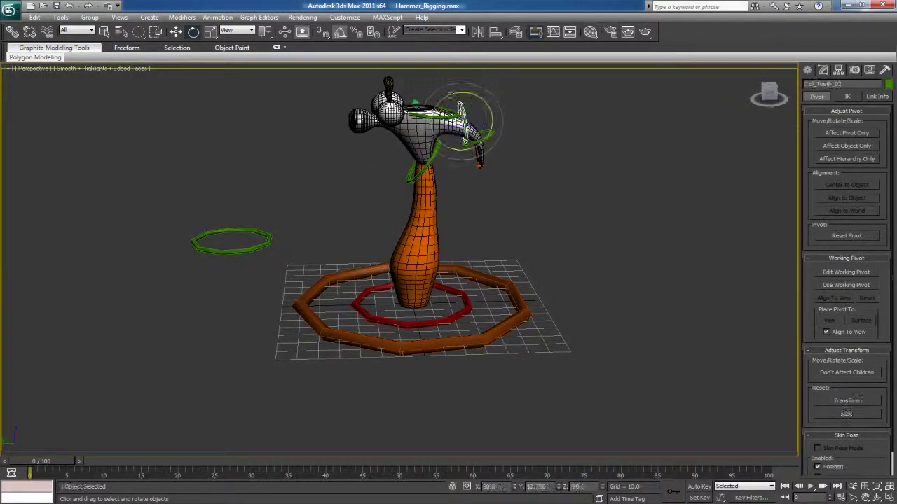
pyautogui.click(529, 240)
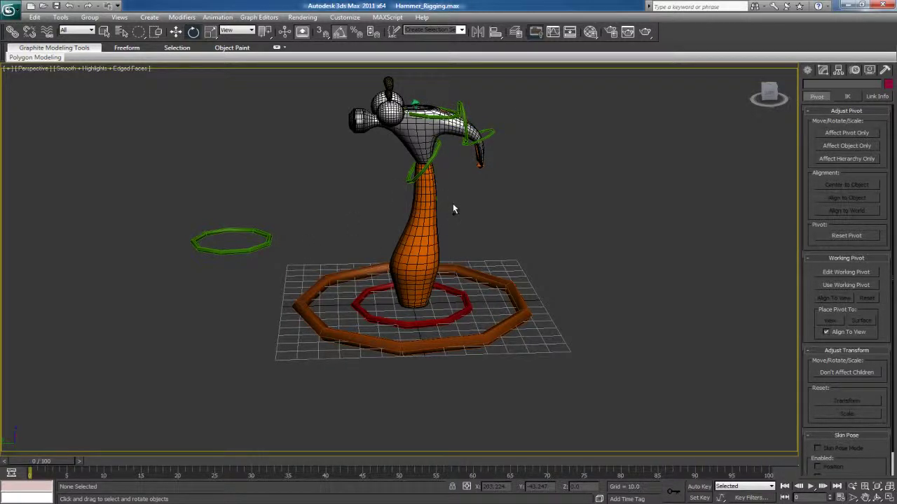
# - Select all seven torus controls and return them to their frozen pose with Transform To Zero
pyautogui.click(250, 242)
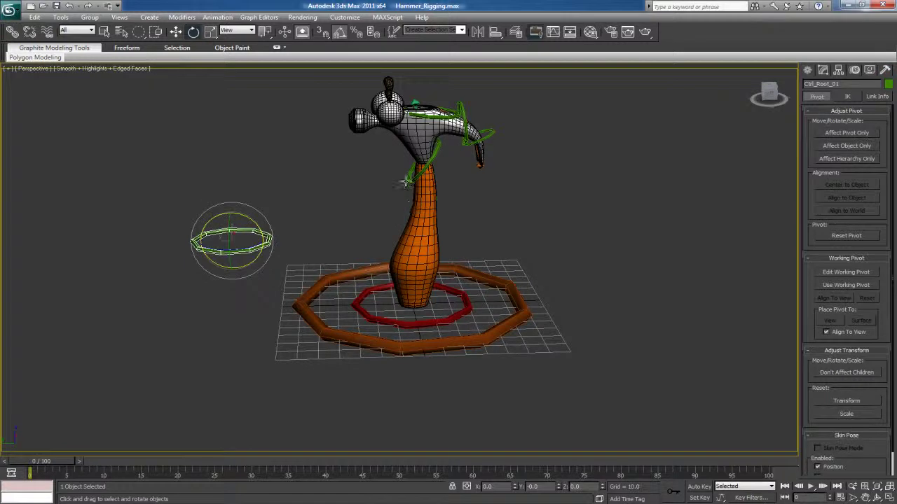
pyautogui.keyDown('ctrl'); pyautogui.click(409, 181); pyautogui.keyUp('ctrl')
pyautogui.keyDown('ctrl'); pyautogui.click(440, 111); pyautogui.keyUp('ctrl')
pyautogui.keyDown('ctrl'); pyautogui.click(465, 118); pyautogui.keyUp('ctrl')
pyautogui.keyDown('alt'); pyautogui.moveTo(464, 199); pyautogui.dragTo(437, 246, button='middle'); pyautogui.keyUp('alt')
pyautogui.scroll(3, 437, 246)
pyautogui.press('F3')
pyautogui.moveTo(453, 212); pyautogui.dragTo(475, 271, button='middle')
pyautogui.keyDown('ctrl'); pyautogui.click(525, 206); pyautogui.keyUp('ctrl')
pyautogui.moveTo(501, 314); pyautogui.dragTo(487, 252, button='middle')
pyautogui.scroll(-3, 486, 253)
pyautogui.keyDown('ctrl'); pyautogui.click(452, 329); pyautogui.keyUp('ctrl')
pyautogui.keyDown('ctrl'); pyautogui.click(481, 309); pyautogui.keyUp('ctrl')
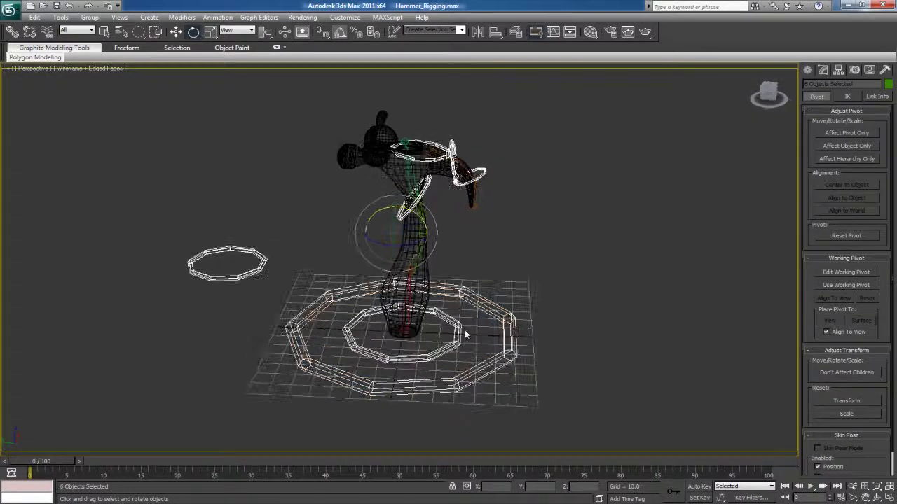
pyautogui.press('F3')
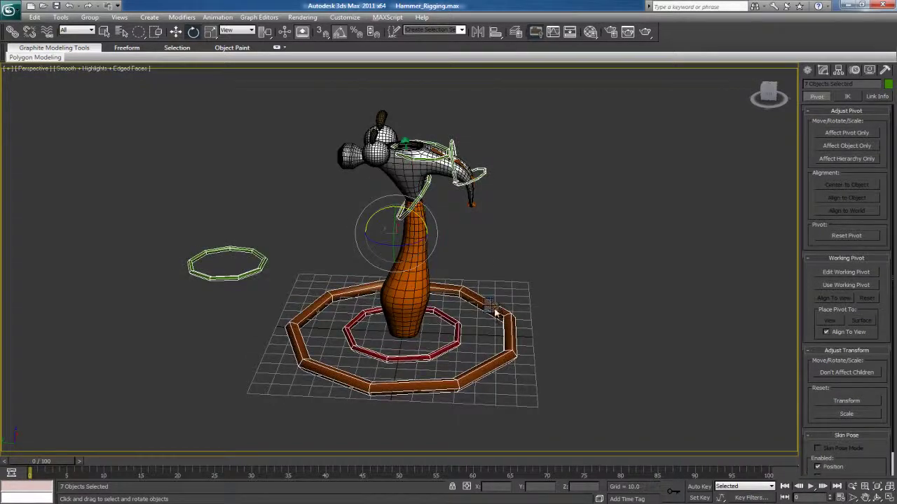
pyautogui.rightClick(496, 317)
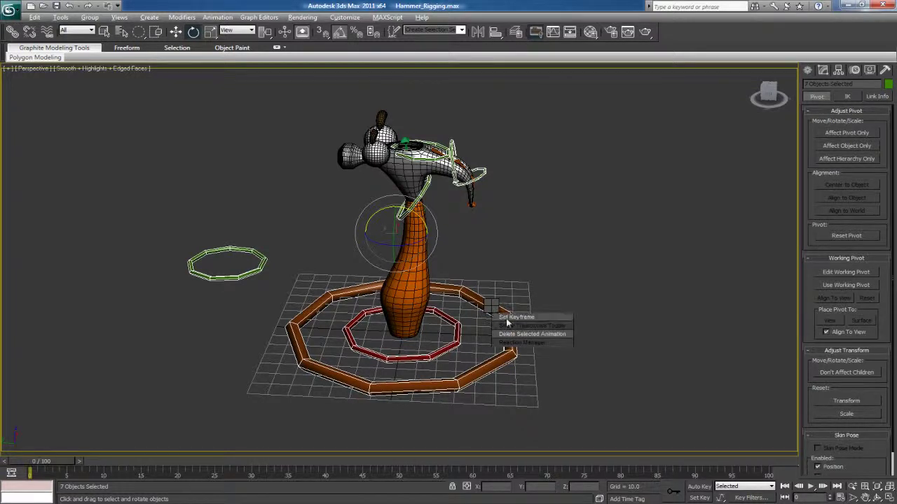
pyautogui.rightClick(466, 295)
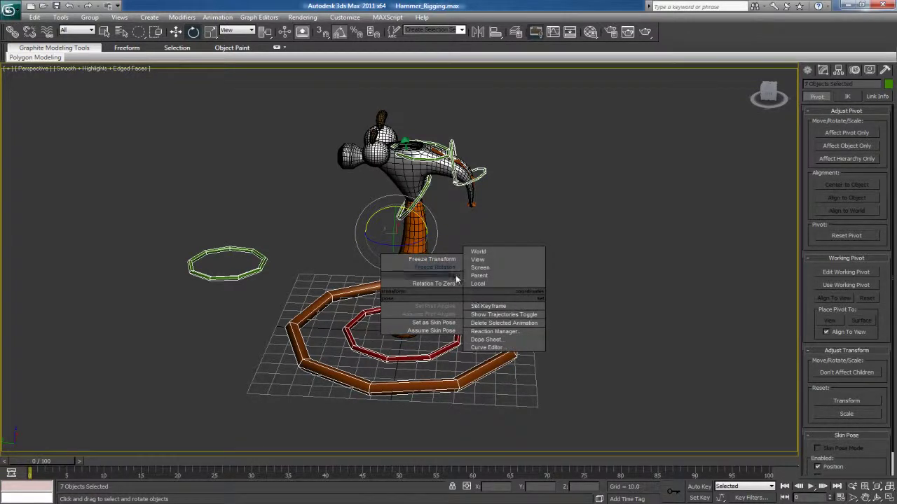
pyautogui.click(454, 281)
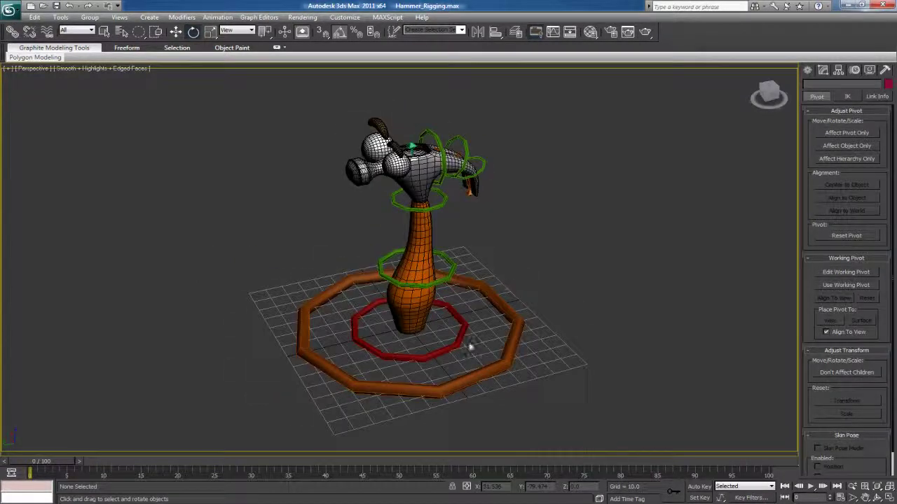
# - Select all seven base, handle, neck and claw torus controls and save them as a named selection set called Control
pyautogui.click(461, 342)
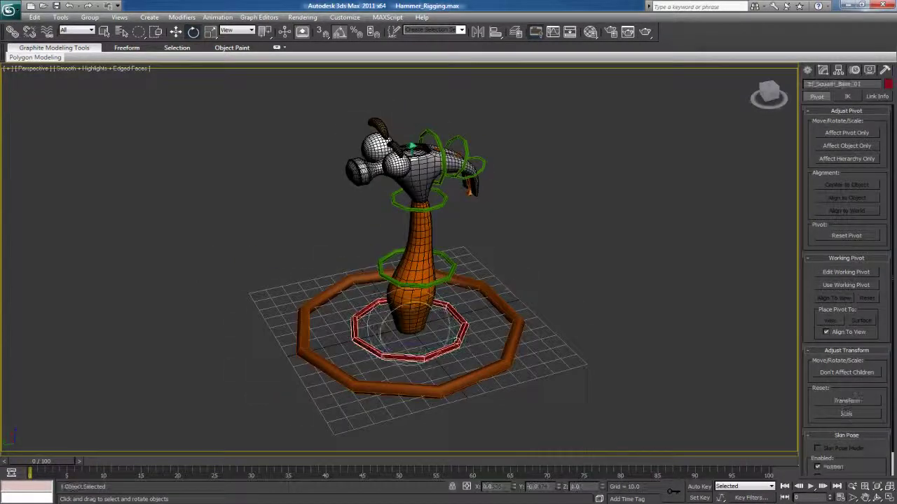
pyautogui.click(493, 370)
pyautogui.keyDown('ctrl'); pyautogui.click(442, 282); pyautogui.keyUp('ctrl')
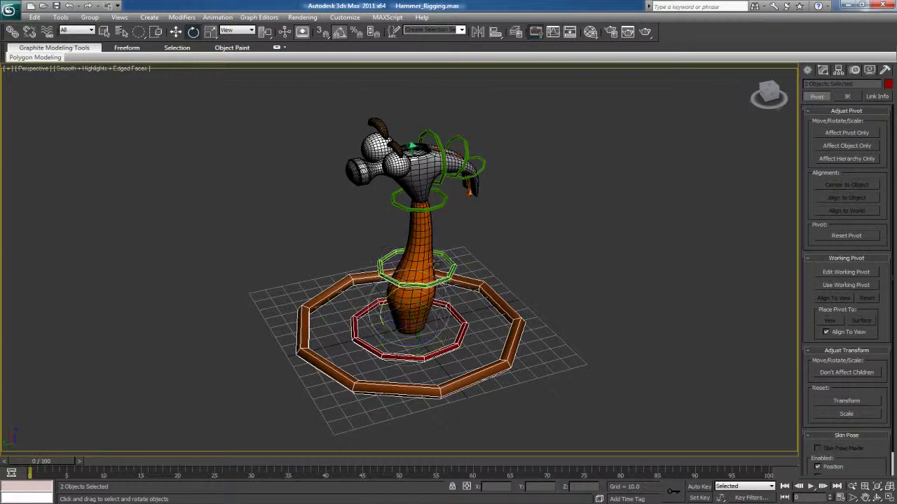
pyautogui.keyDown('ctrl'); pyautogui.click(440, 207); pyautogui.keyUp('ctrl')
pyautogui.keyDown('ctrl'); pyautogui.click(442, 143); pyautogui.keyUp('ctrl')
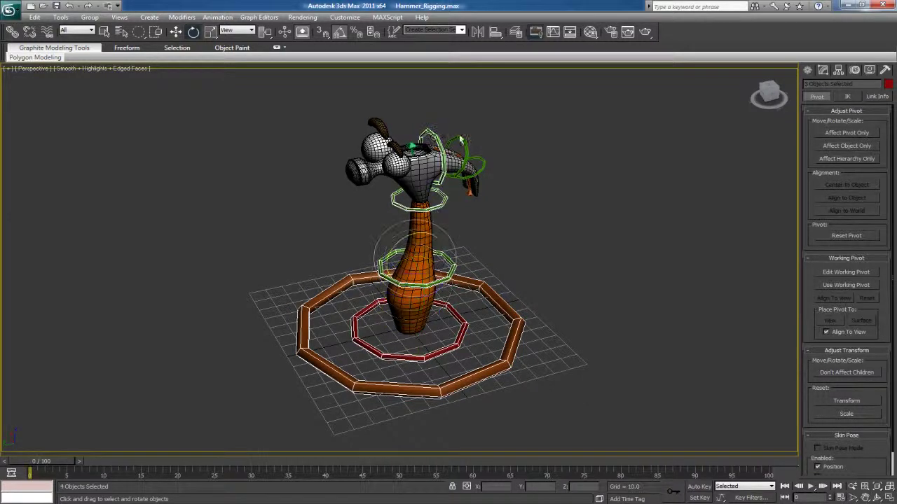
pyautogui.keyDown('ctrl'); pyautogui.click(471, 153); pyautogui.keyUp('ctrl')
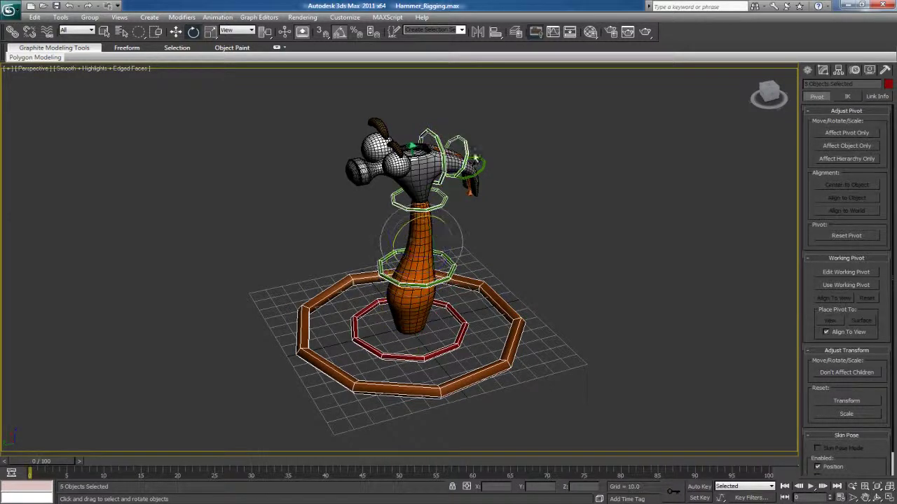
pyautogui.keyDown('ctrl'); pyautogui.click(482, 168); pyautogui.keyUp('ctrl')
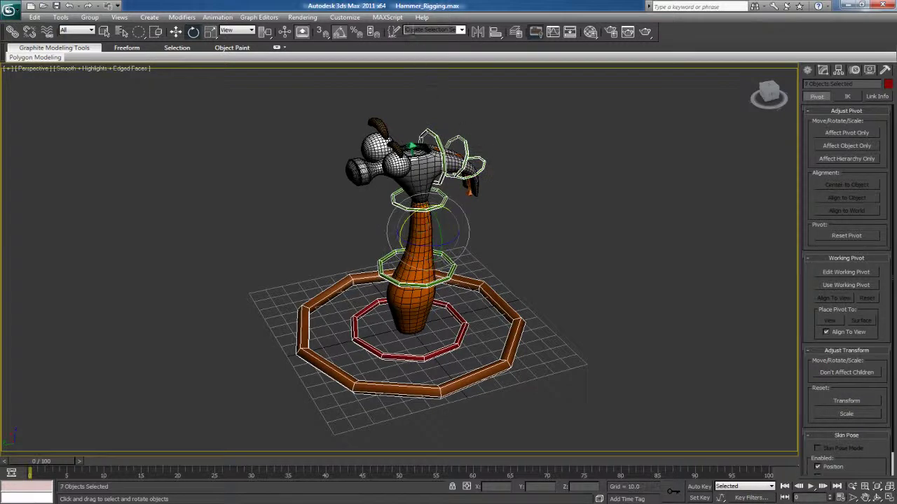
pyautogui.click(428, 30)
pyautogui.press('Return')
pyautogui.click(559, 120)
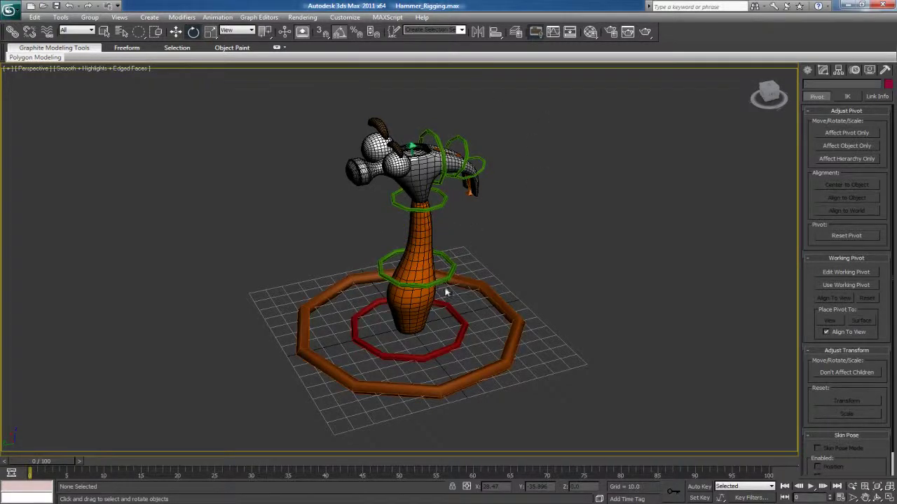
# - Test the Control selection set by recalling it, and clear the selection
pyautogui.click(461, 31)
pyautogui.click(443, 41)
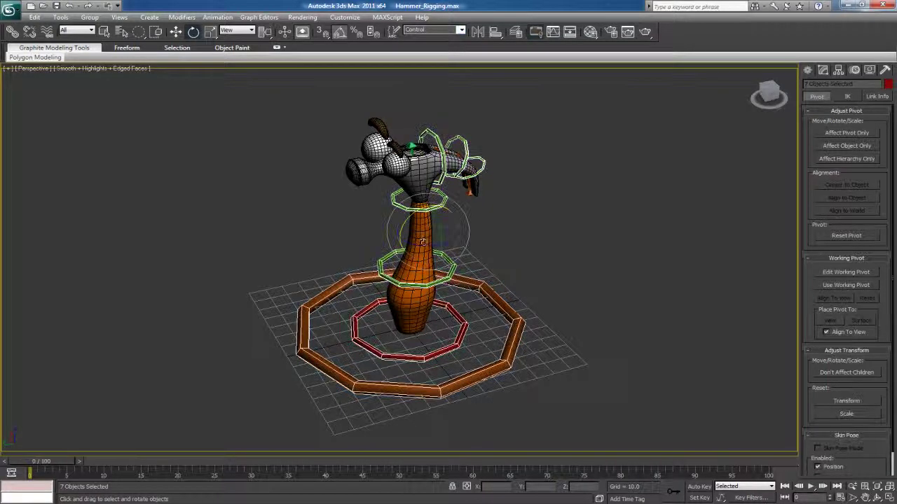
pyautogui.click(526, 226)
# - Show the Perspective view in wireframe and select the Squash_Base_01 bone inside the bottom of the hammer handle
pyautogui.keyDown('alt'); pyautogui.moveTo(514, 300); pyautogui.dragTo(541, 281, button='middle'); pyautogui.keyUp('alt')
pyautogui.keyDown('alt'); pyautogui.moveTo(441, 273); pyautogui.dragTo(434, 296, button='middle'); pyautogui.keyUp('alt')
pyautogui.press('F3')
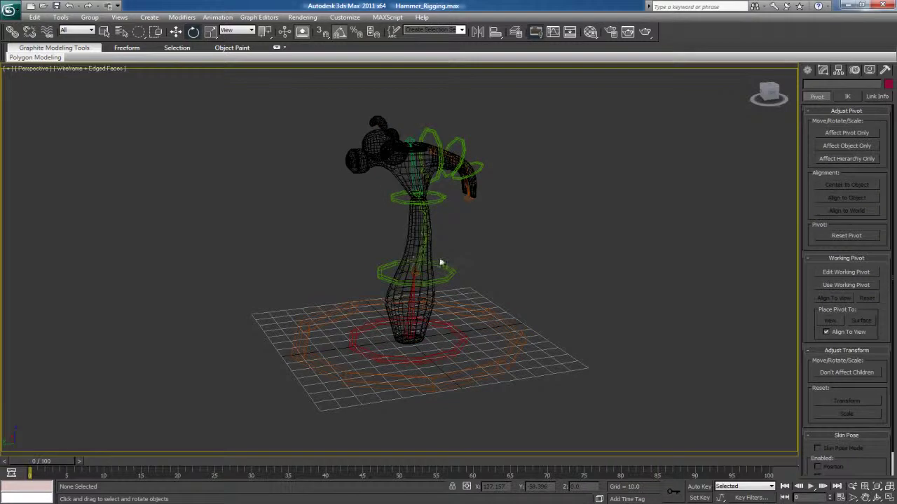
pyautogui.keyDown('alt'); pyautogui.moveTo(427, 266); pyautogui.dragTo(432, 271, button='middle'); pyautogui.keyUp('alt')
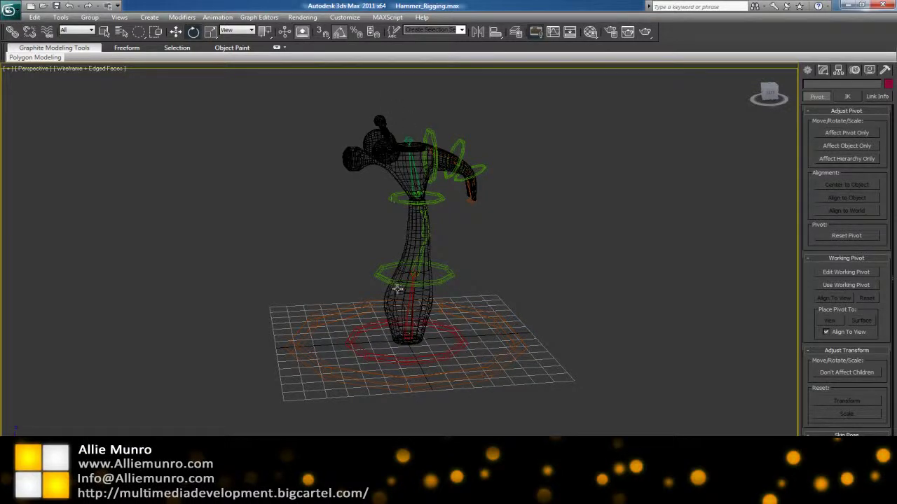
pyautogui.click(408, 316)
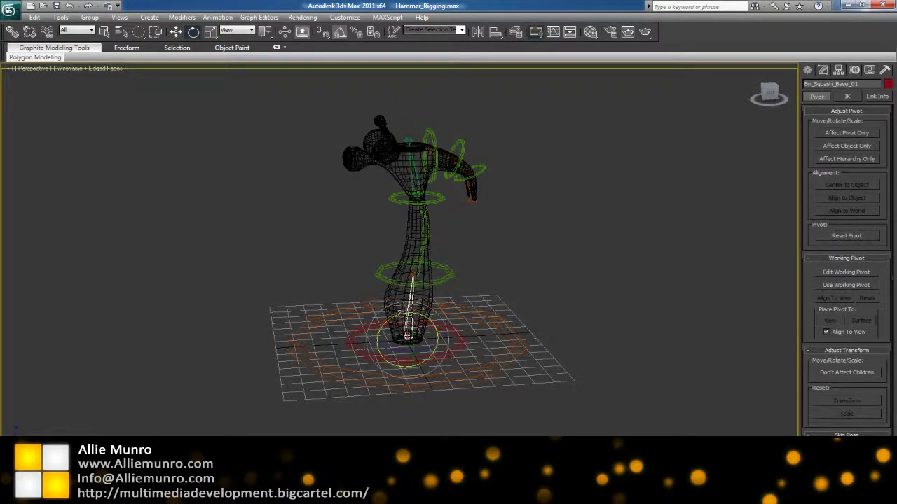